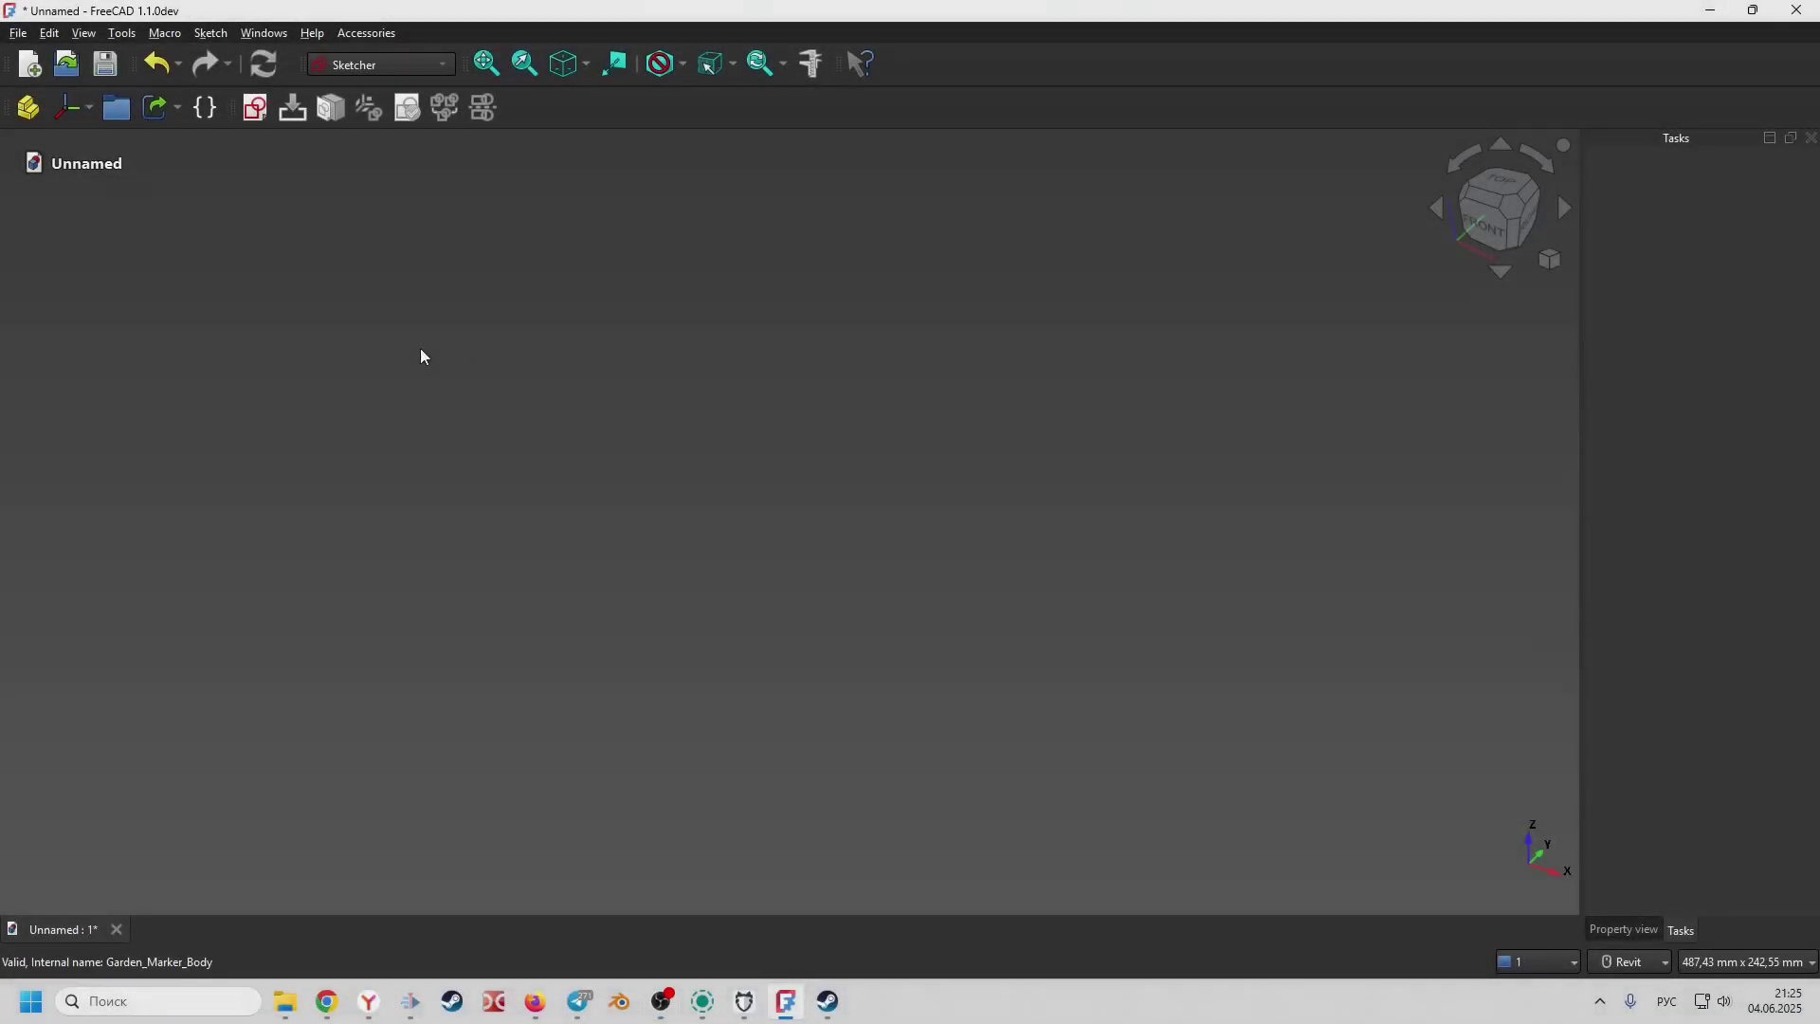
- Import Garden_Marker-Body.stl via File > Import and switch to the Part workbench
{"action": "left_click", "coordinate": [18, 33]}
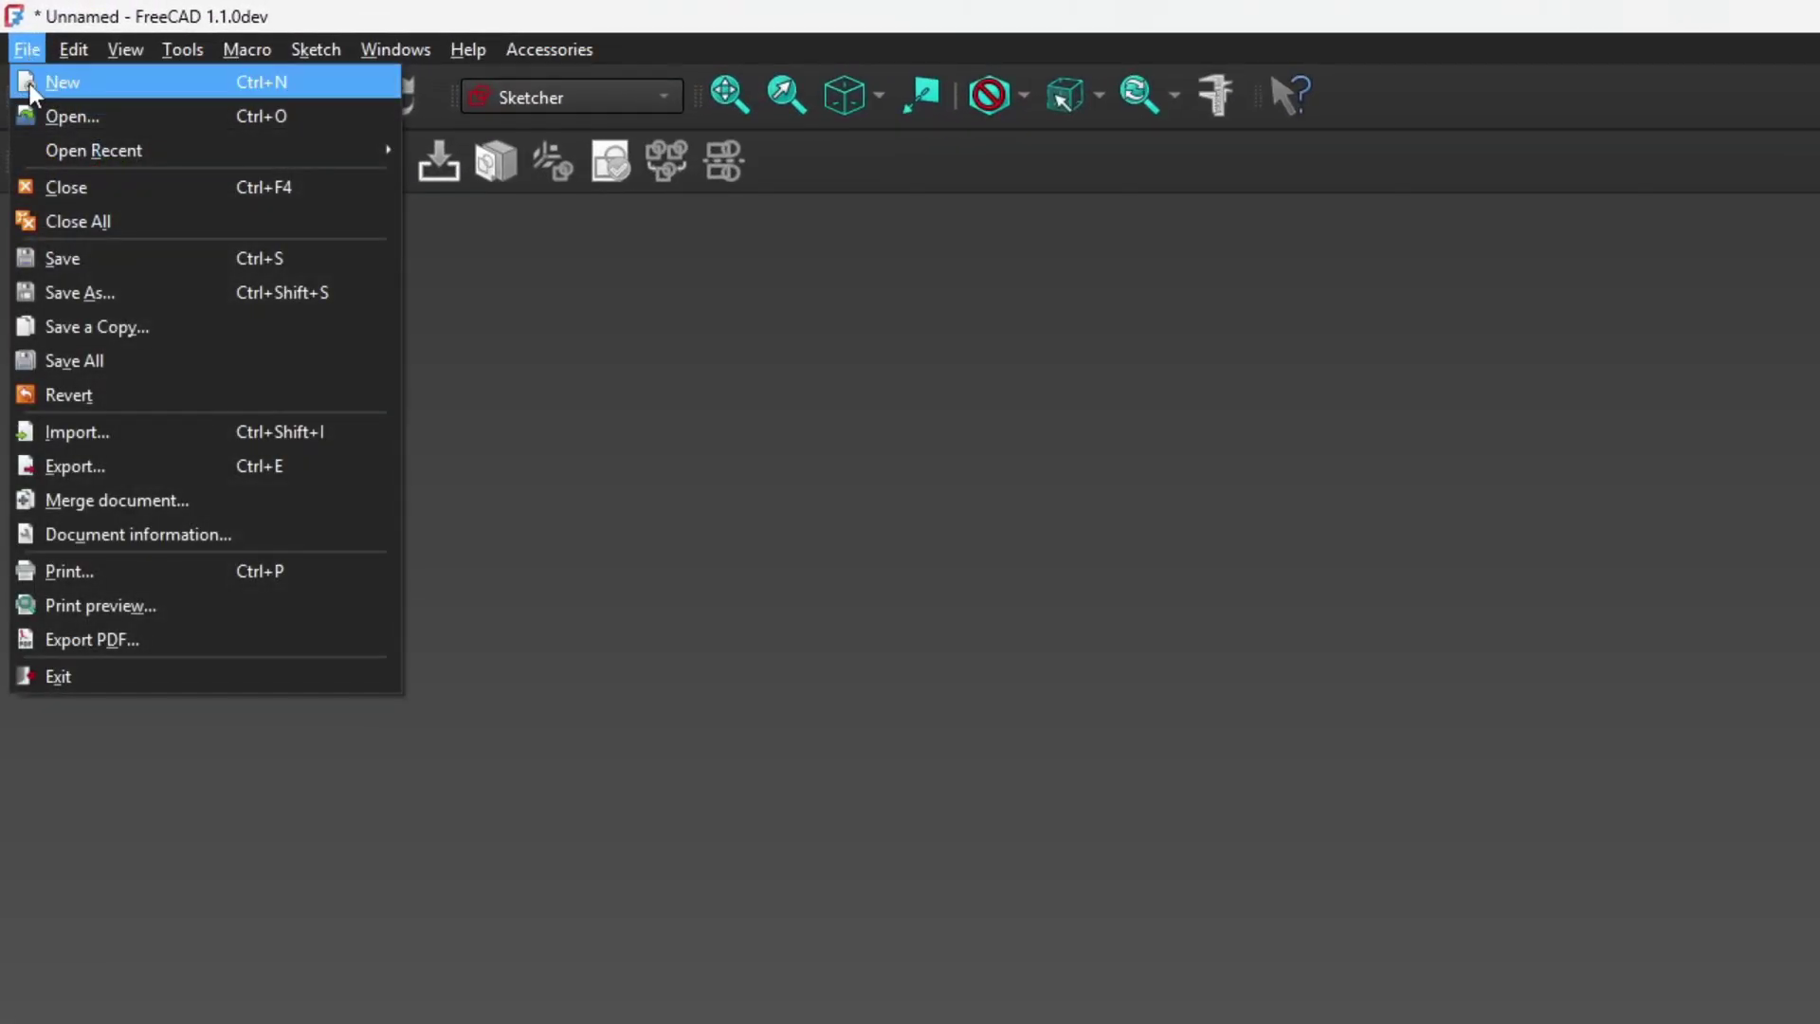
{"action": "left_click", "coordinate": [164, 432]}
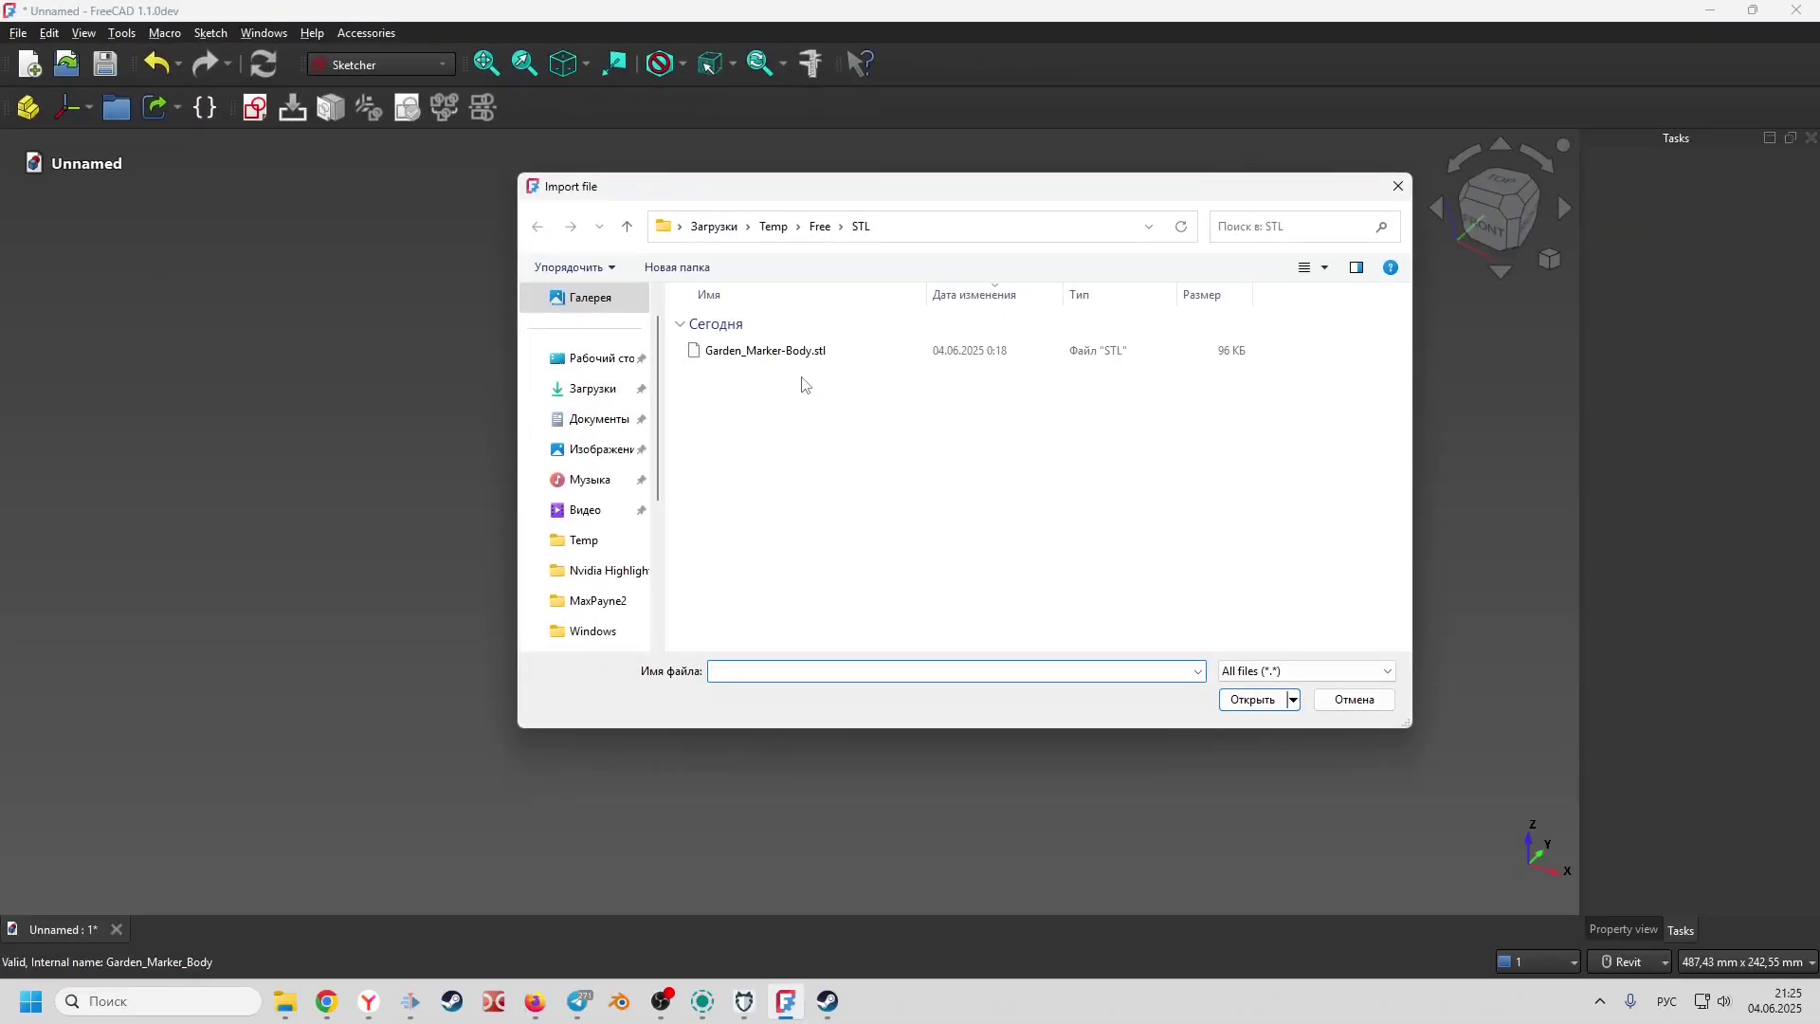
{"action": "left_click", "coordinate": [799, 352]}
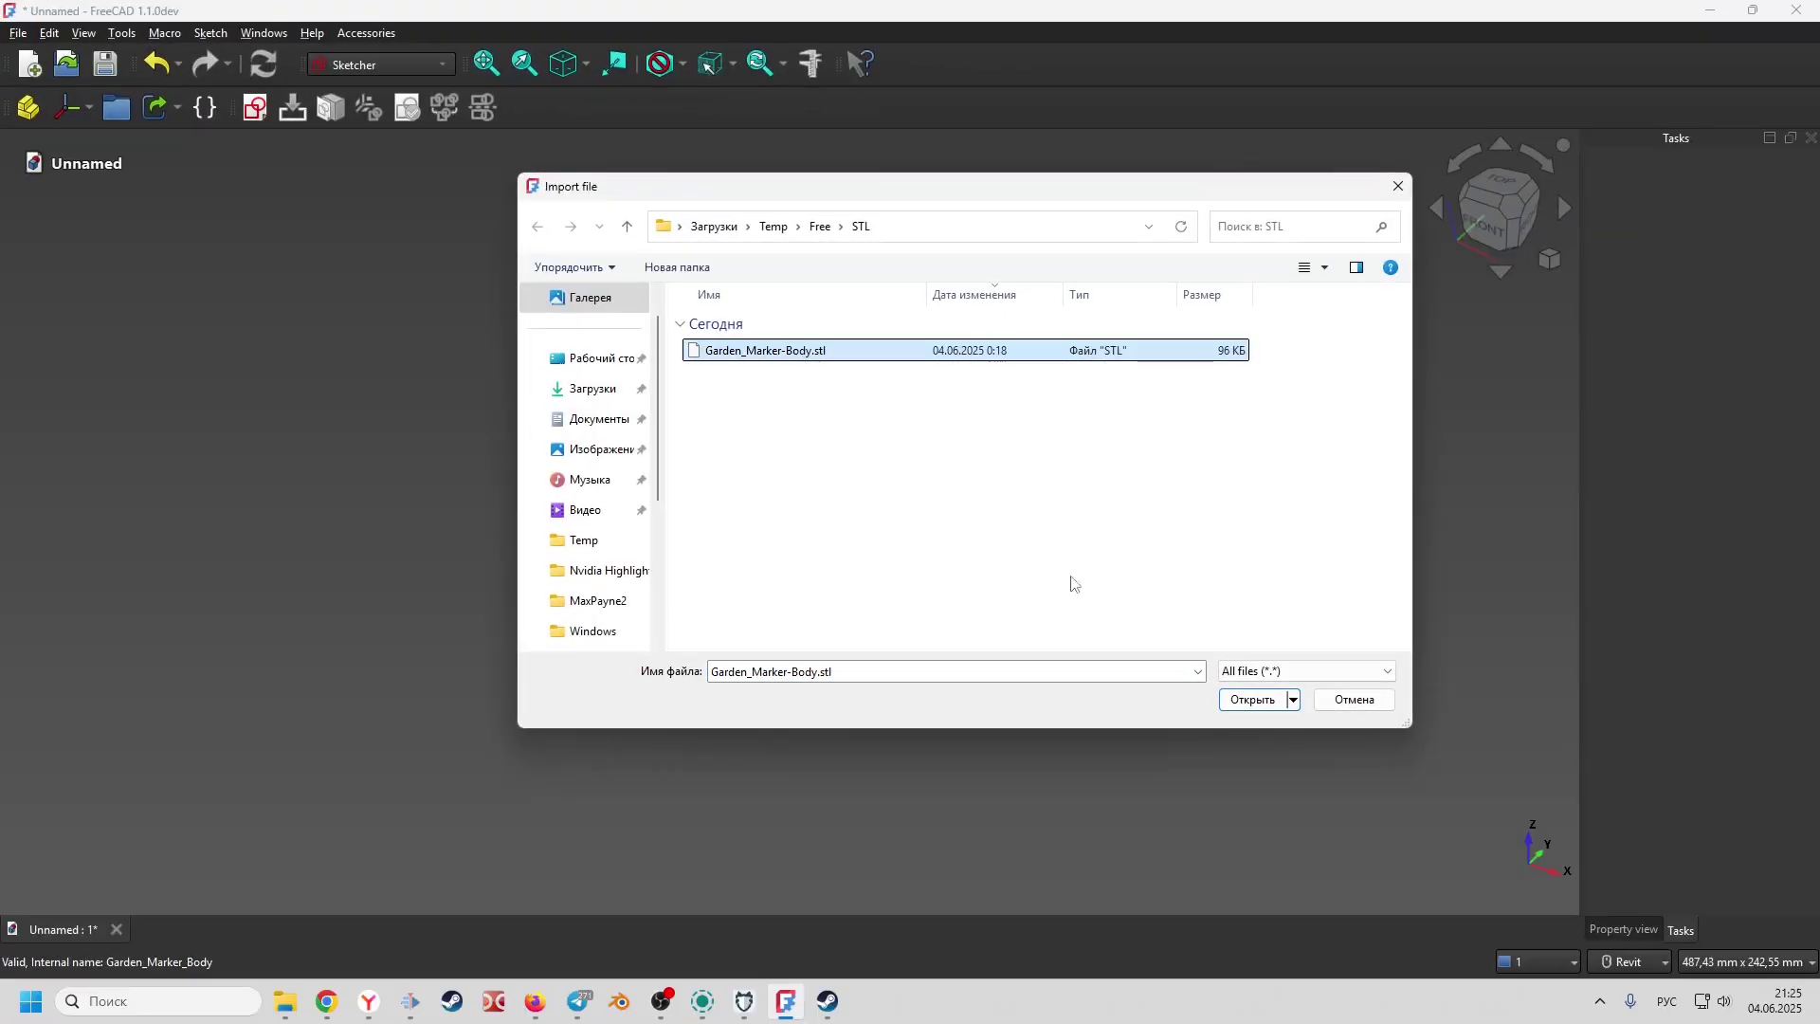
{"action": "left_click", "coordinate": [1251, 701]}
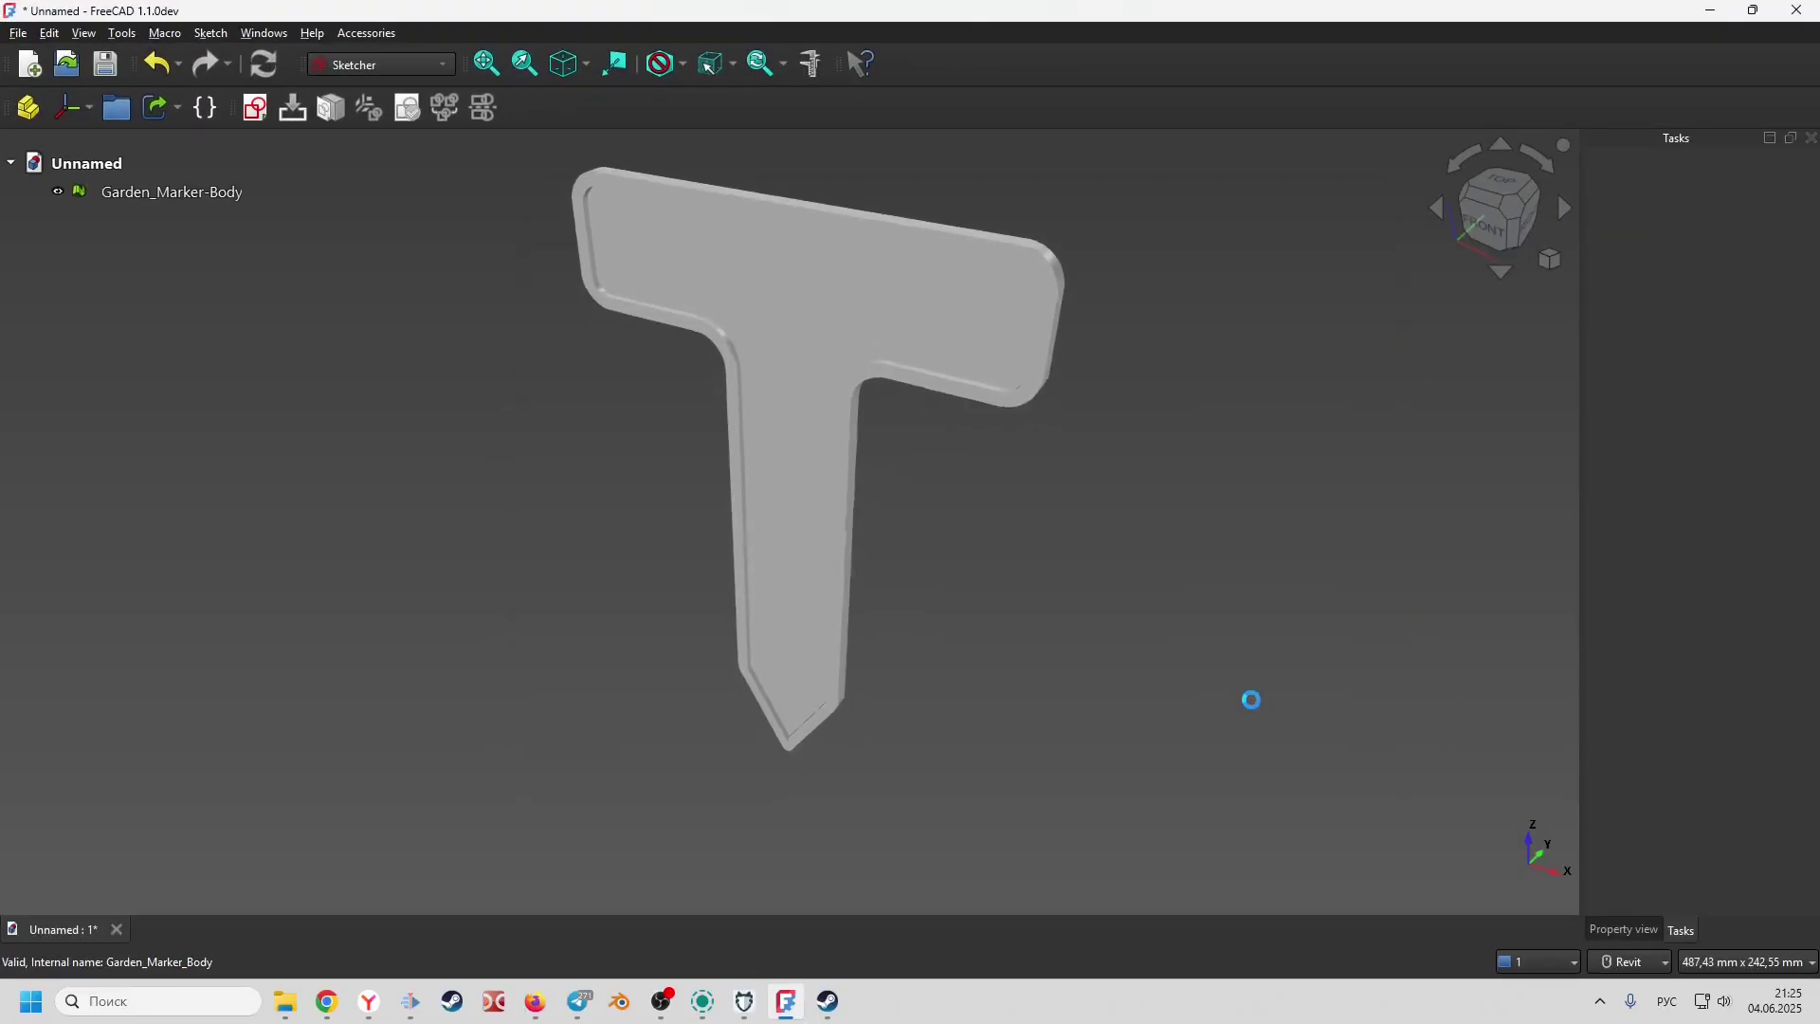
{"action": "left_click", "coordinate": [410, 64]}
{"action": "left_click", "coordinate": [381, 249]}
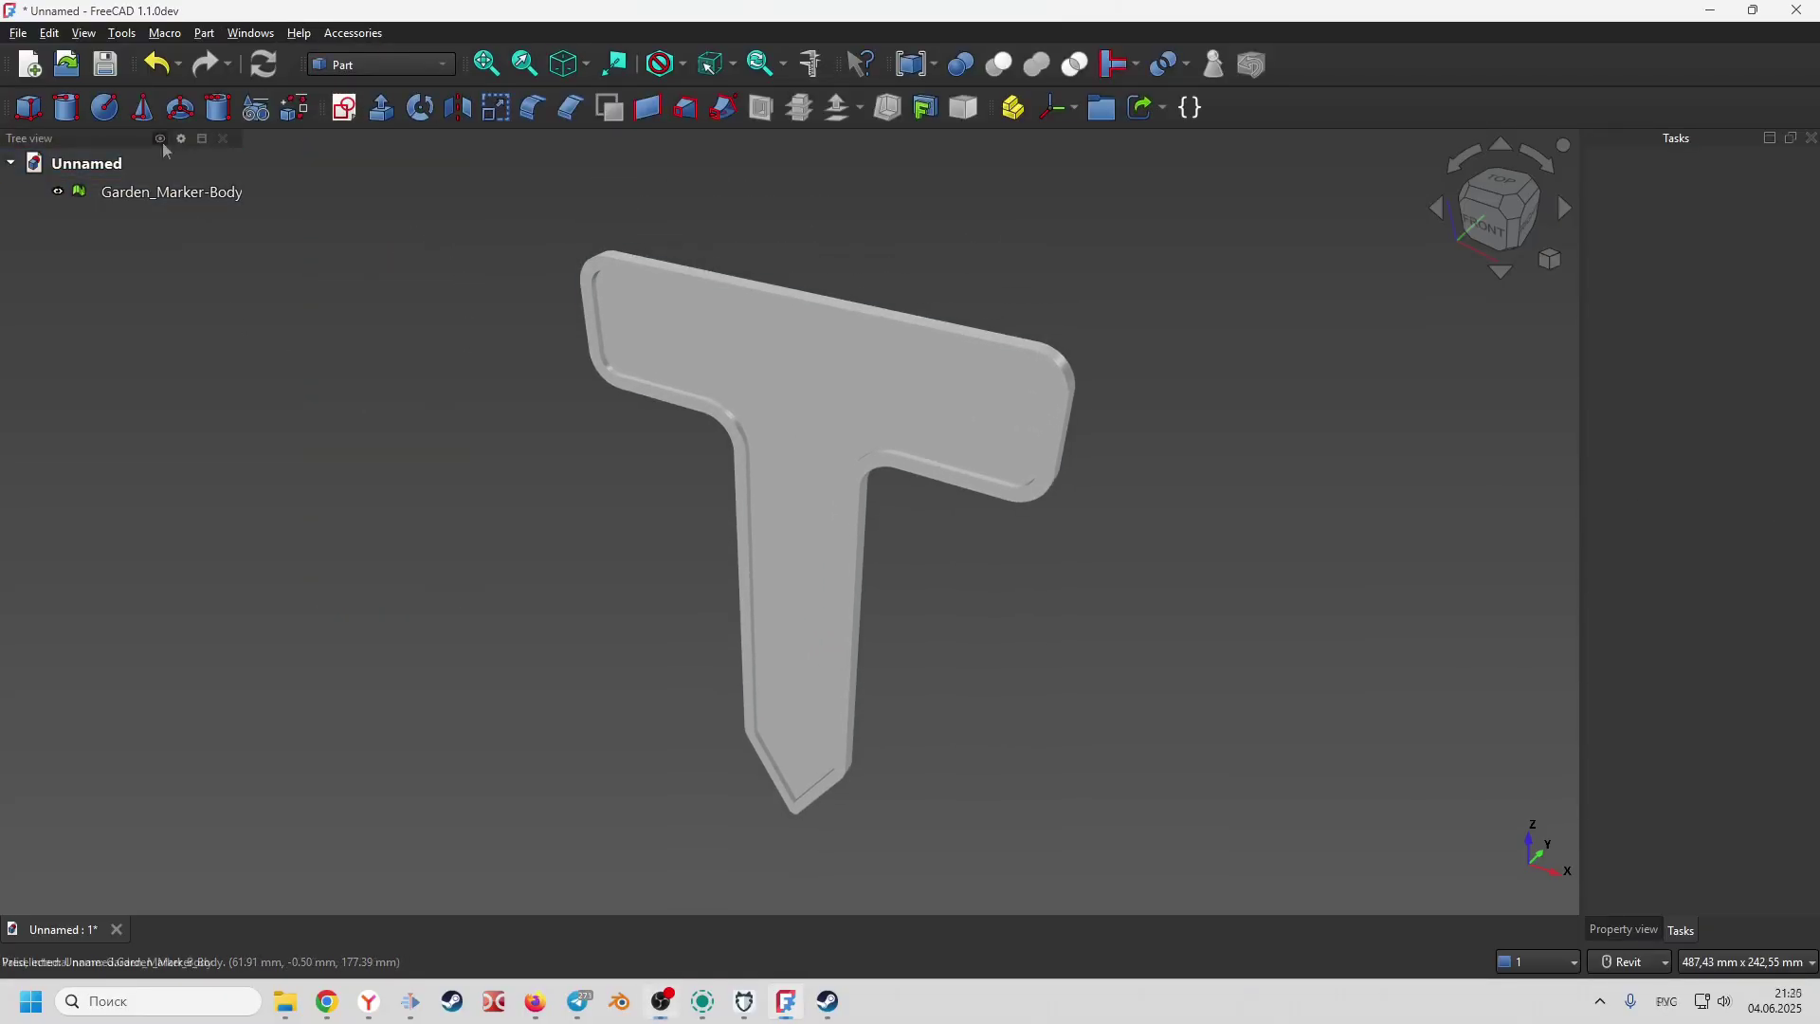
- Create a shape from the imported marker mesh with Part > Create shape from mesh
{"action": "left_click", "coordinate": [169, 193]}
{"action": "left_click", "coordinate": [204, 34]}
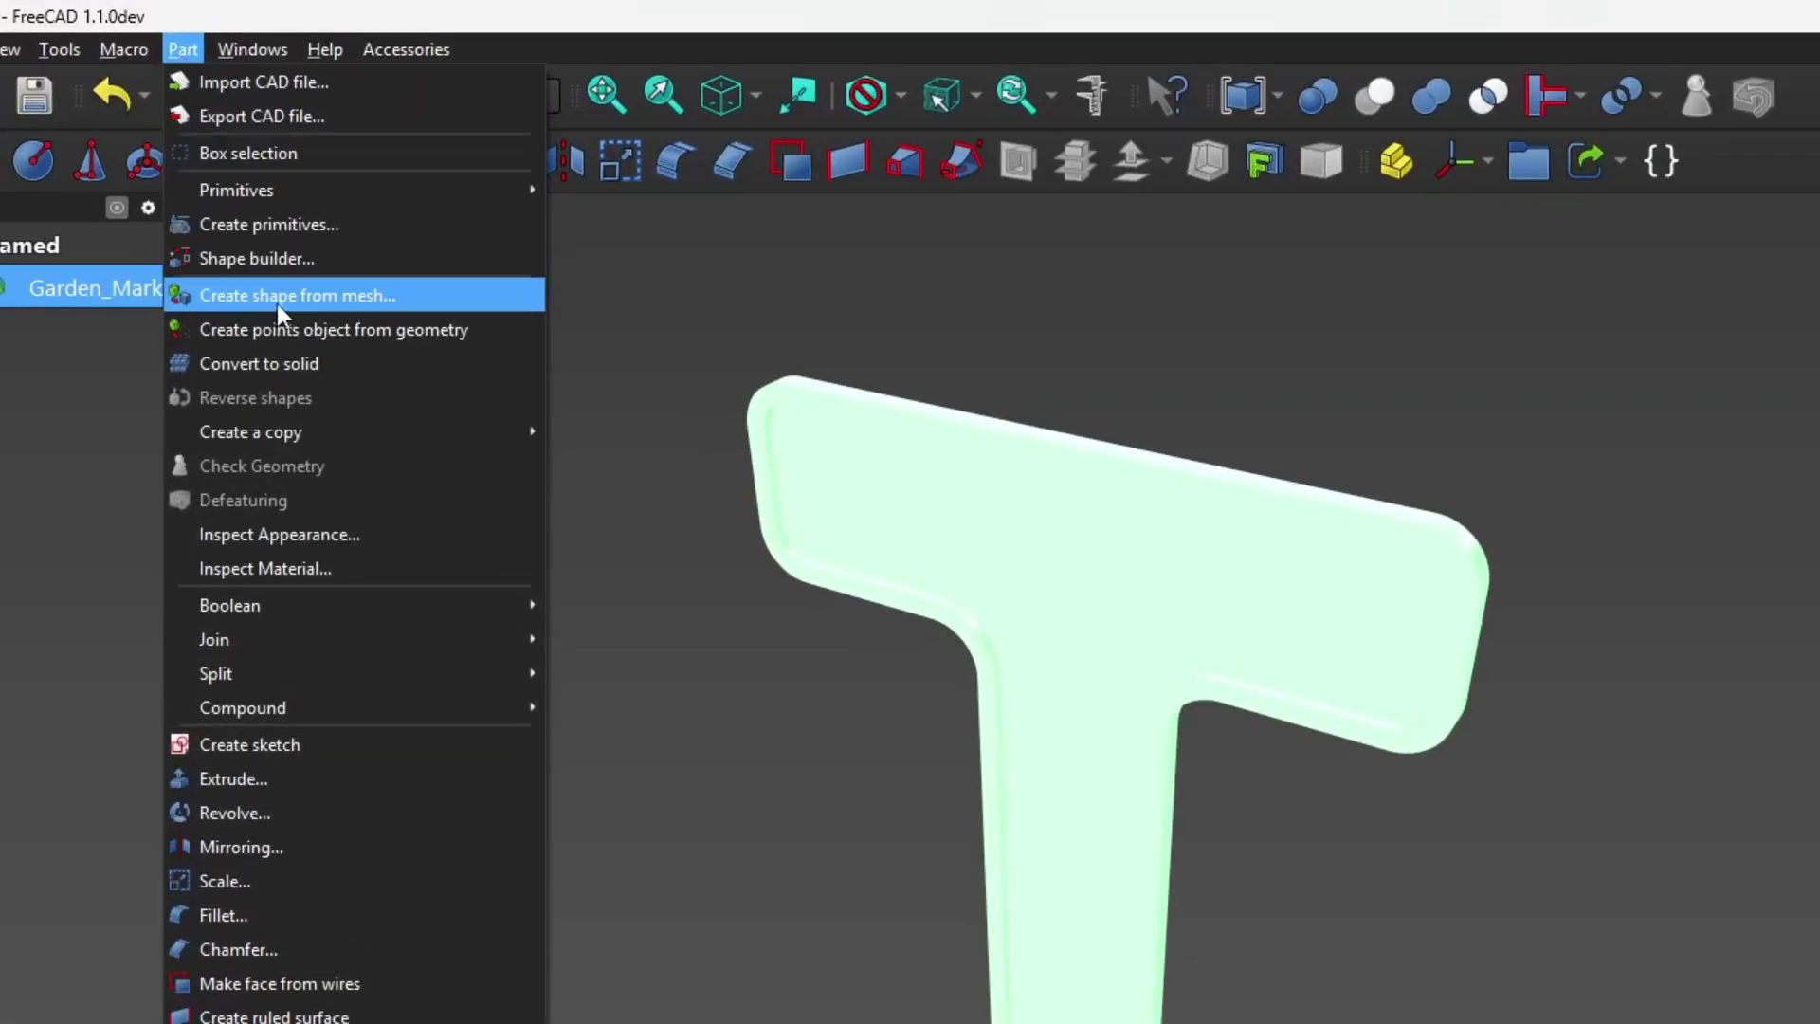
{"action": "left_click", "coordinate": [366, 295]}
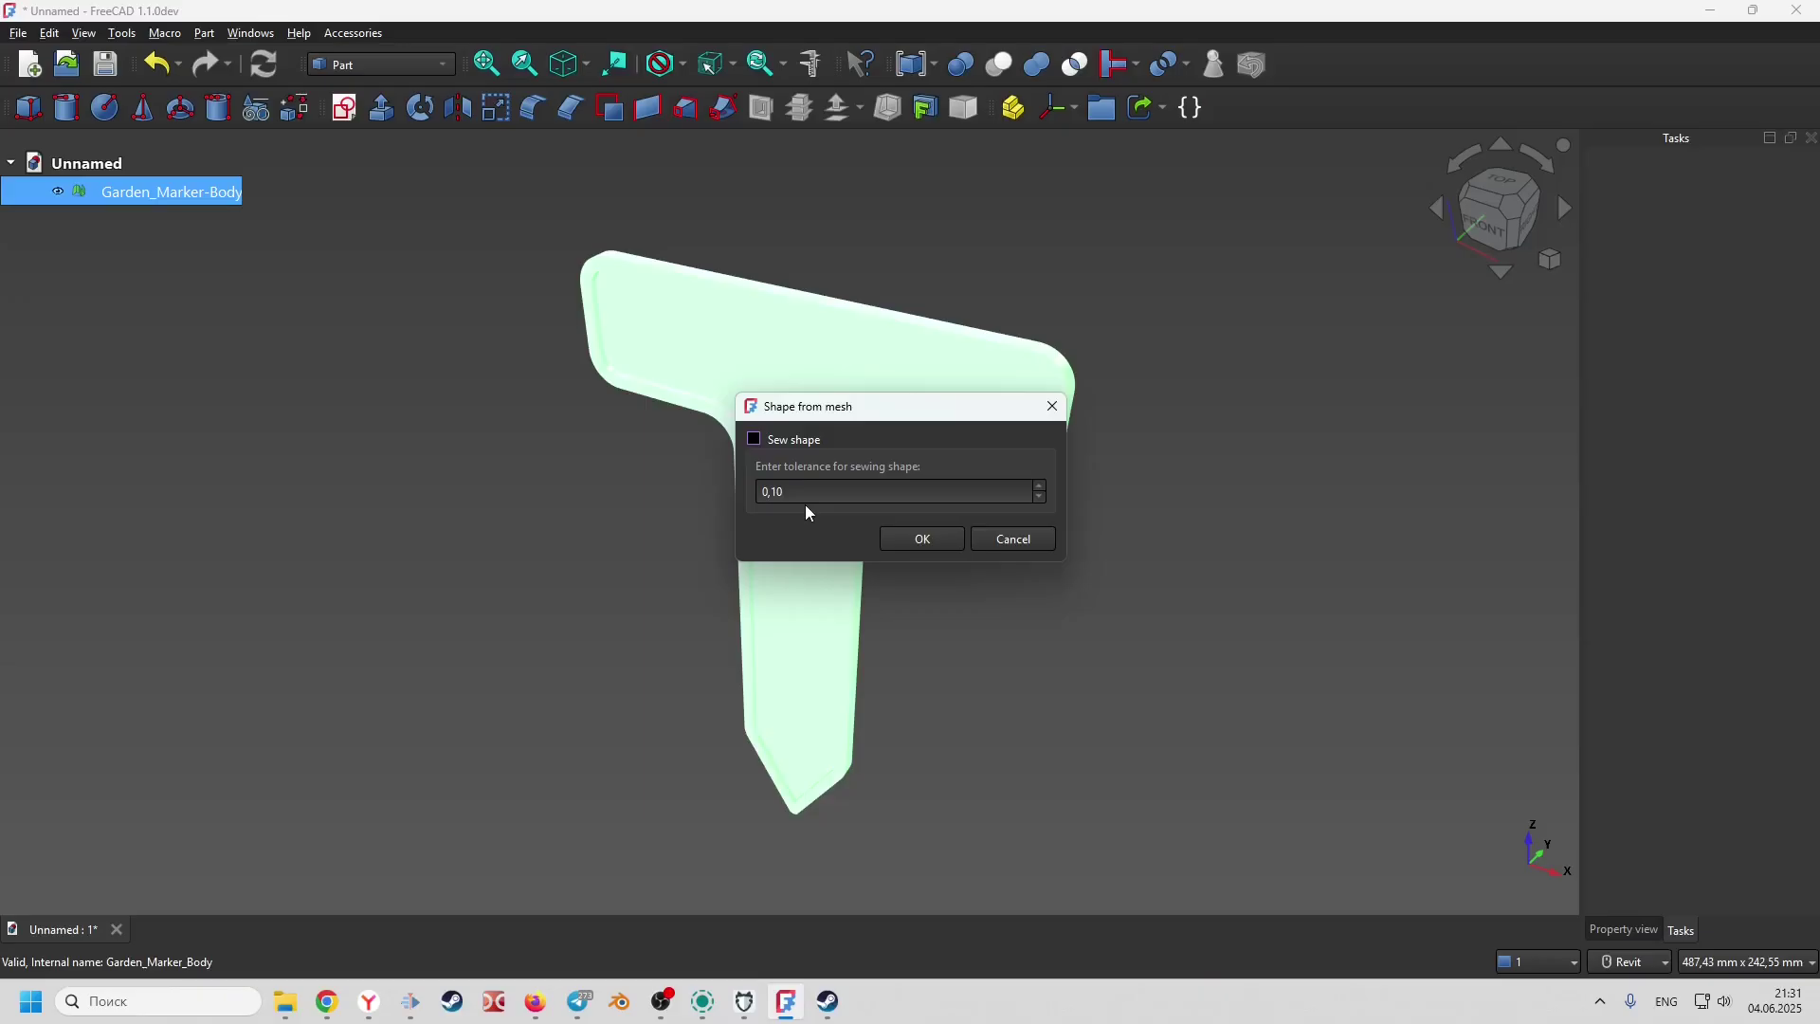
{"action": "left_click", "coordinate": [921, 539]}
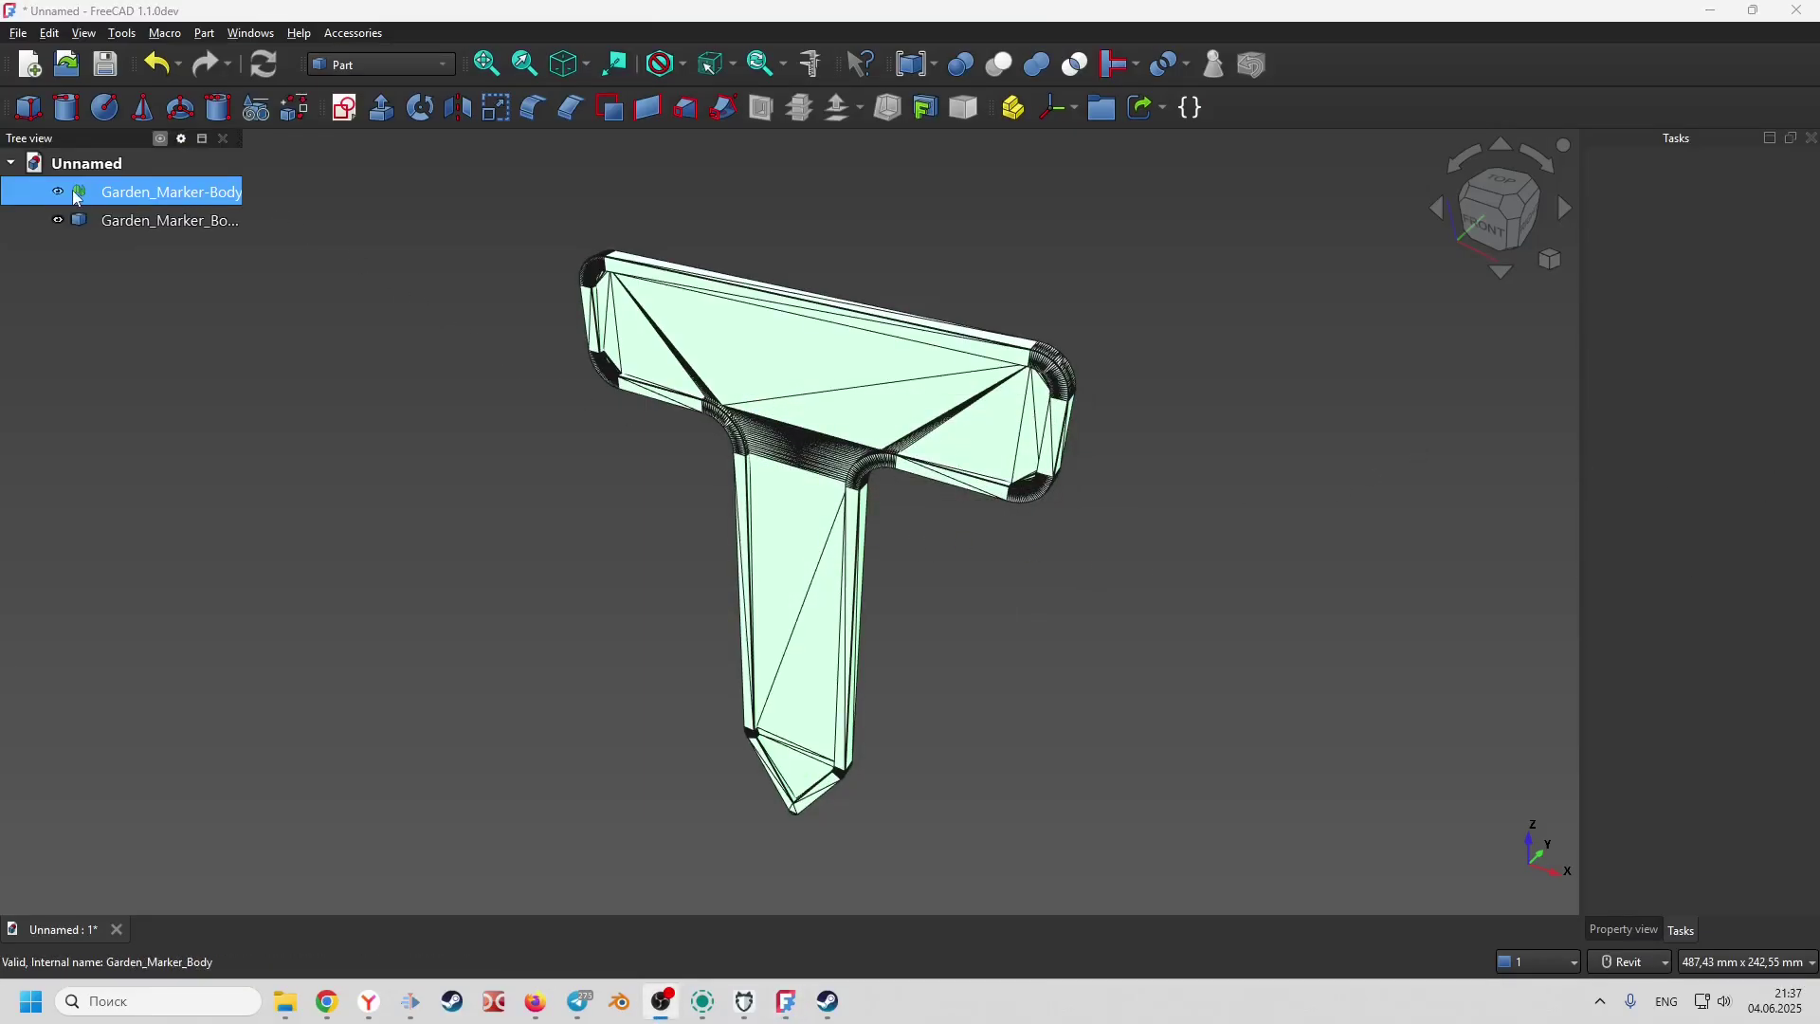
- Delete the original marker mesh, leaving only the converted shape
{"action": "left_click", "coordinate": [59, 193]}
{"action": "left_click", "coordinate": [59, 192]}
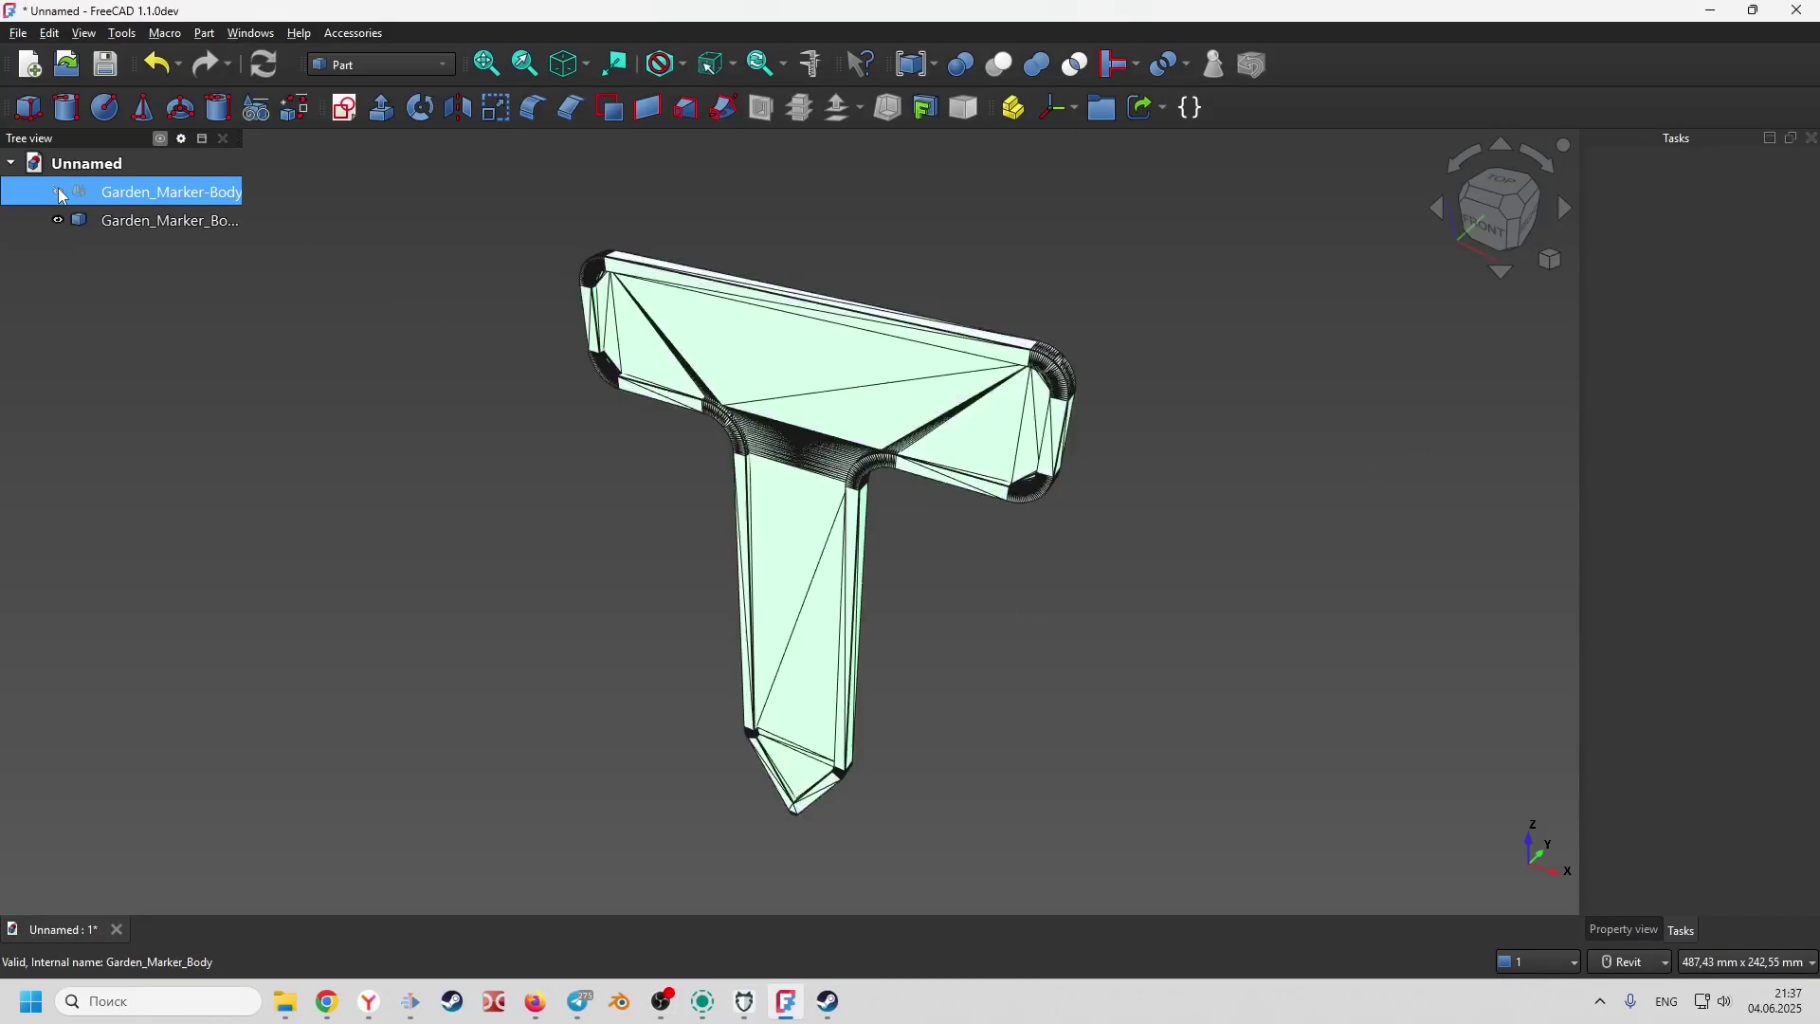
{"action": "right_click", "coordinate": [173, 193]}
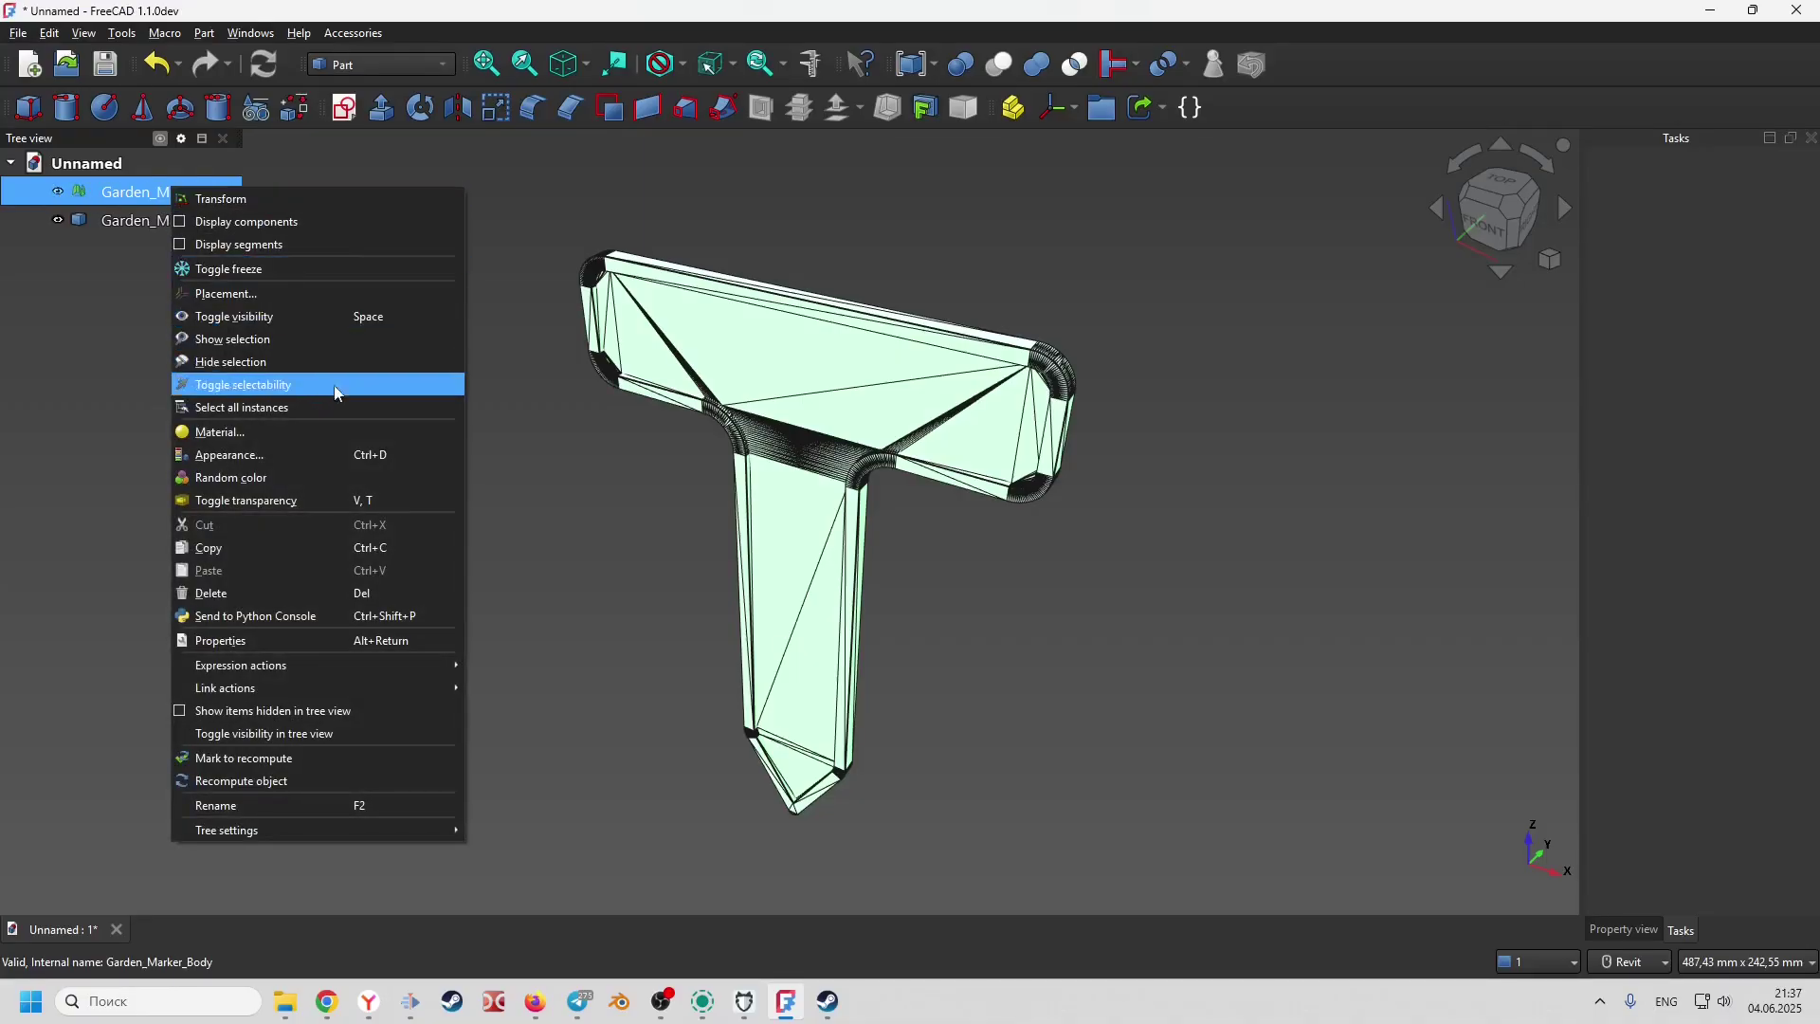
{"action": "left_click", "coordinate": [327, 593]}
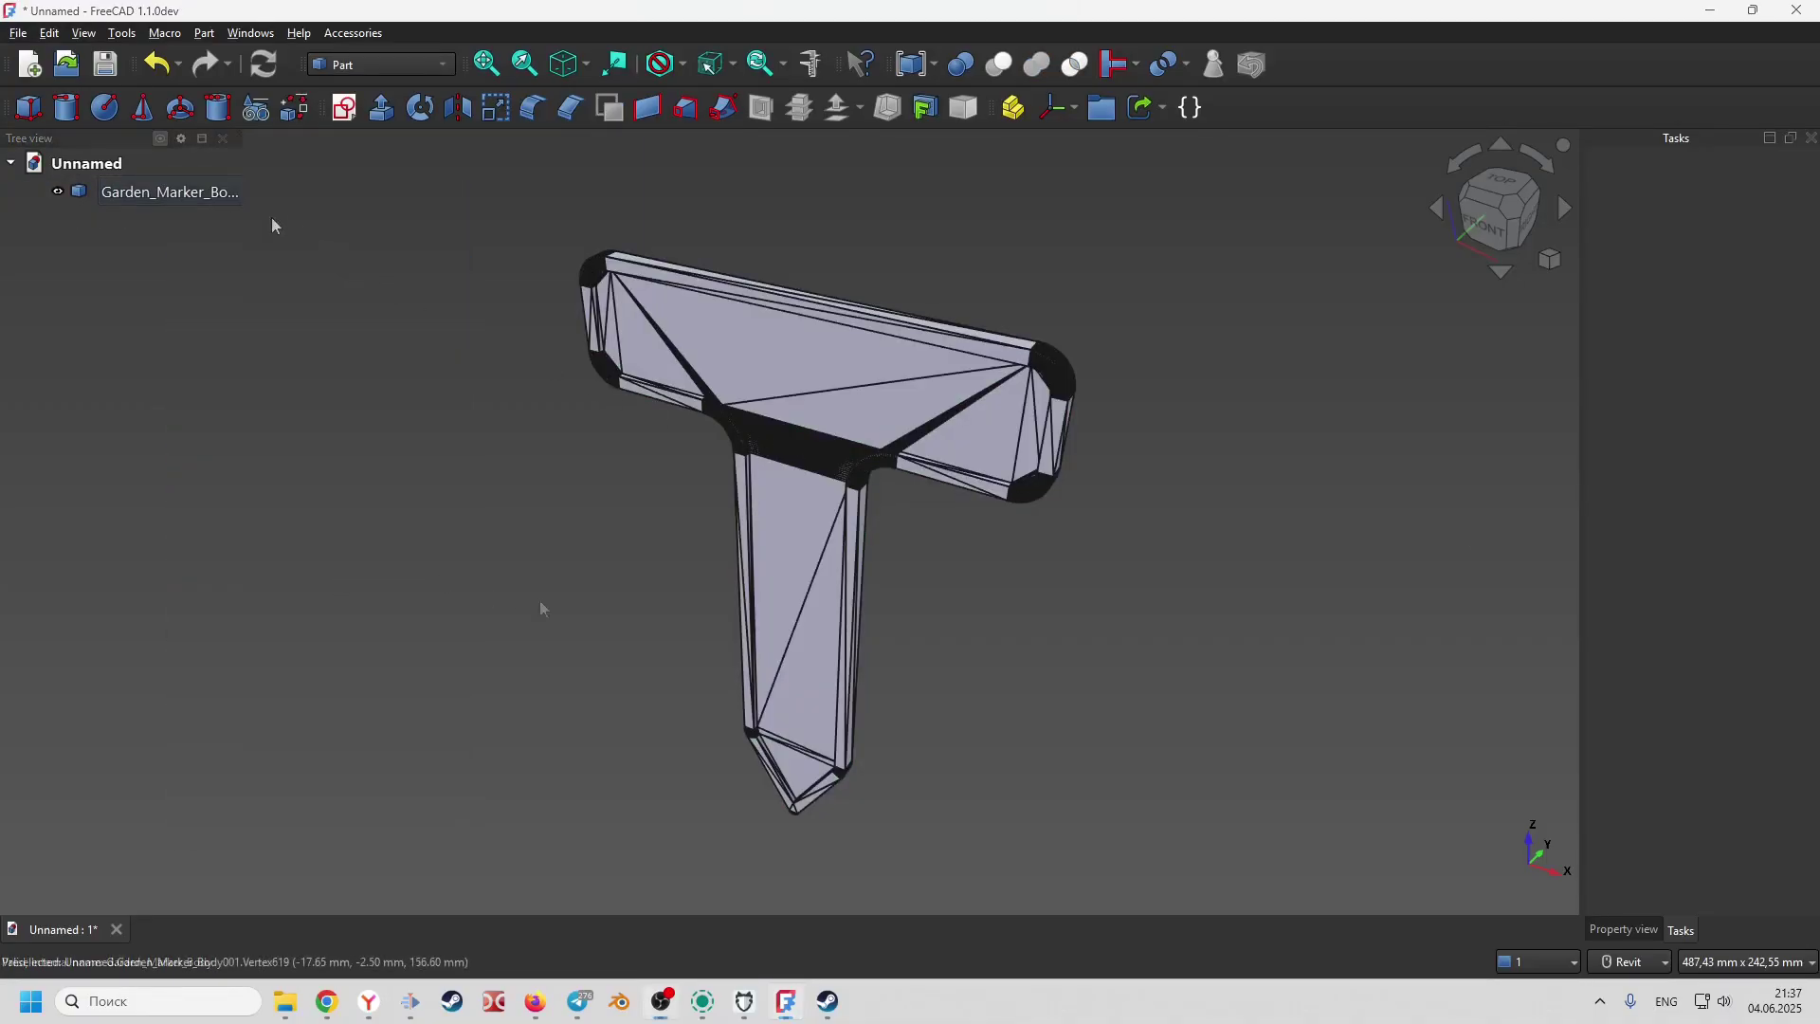
- Make a refined copy of the converted marker shape
{"action": "left_click", "coordinate": [220, 196]}
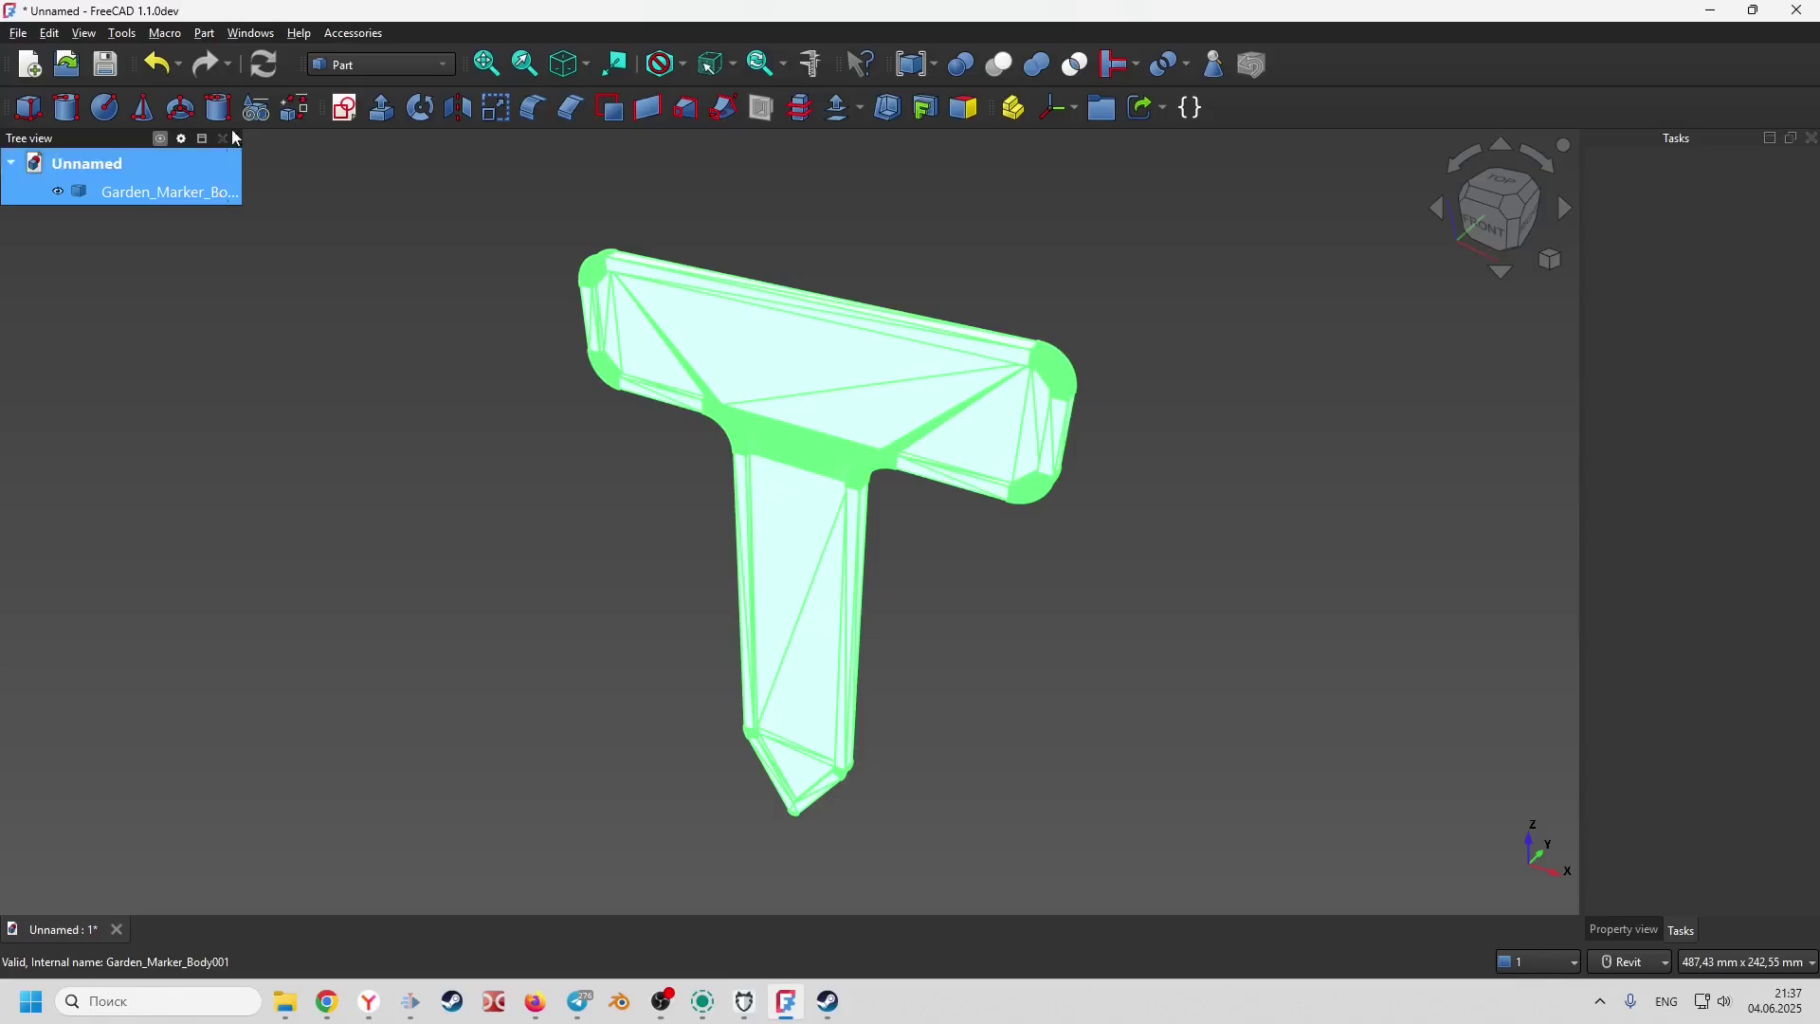
{"action": "left_click", "coordinate": [204, 33]}
{"action": "mouse_move", "coordinate": [580, 434]}
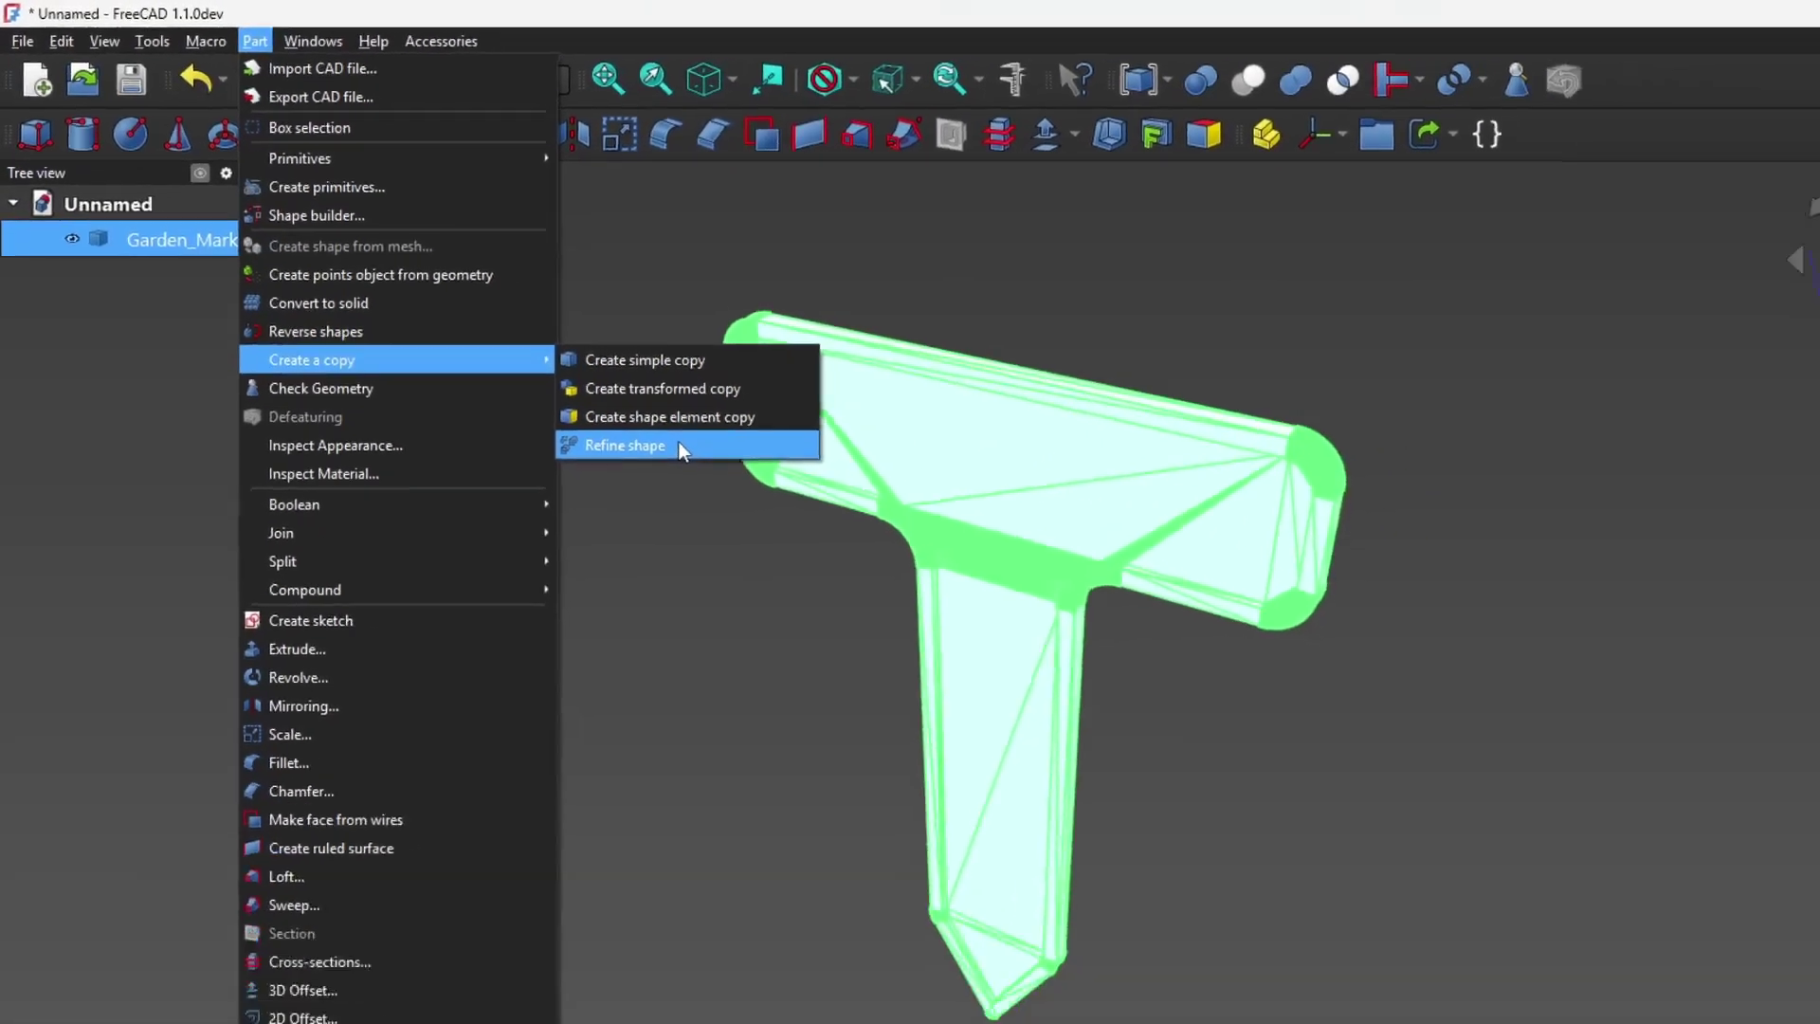
{"action": "left_click", "coordinate": [815, 533]}
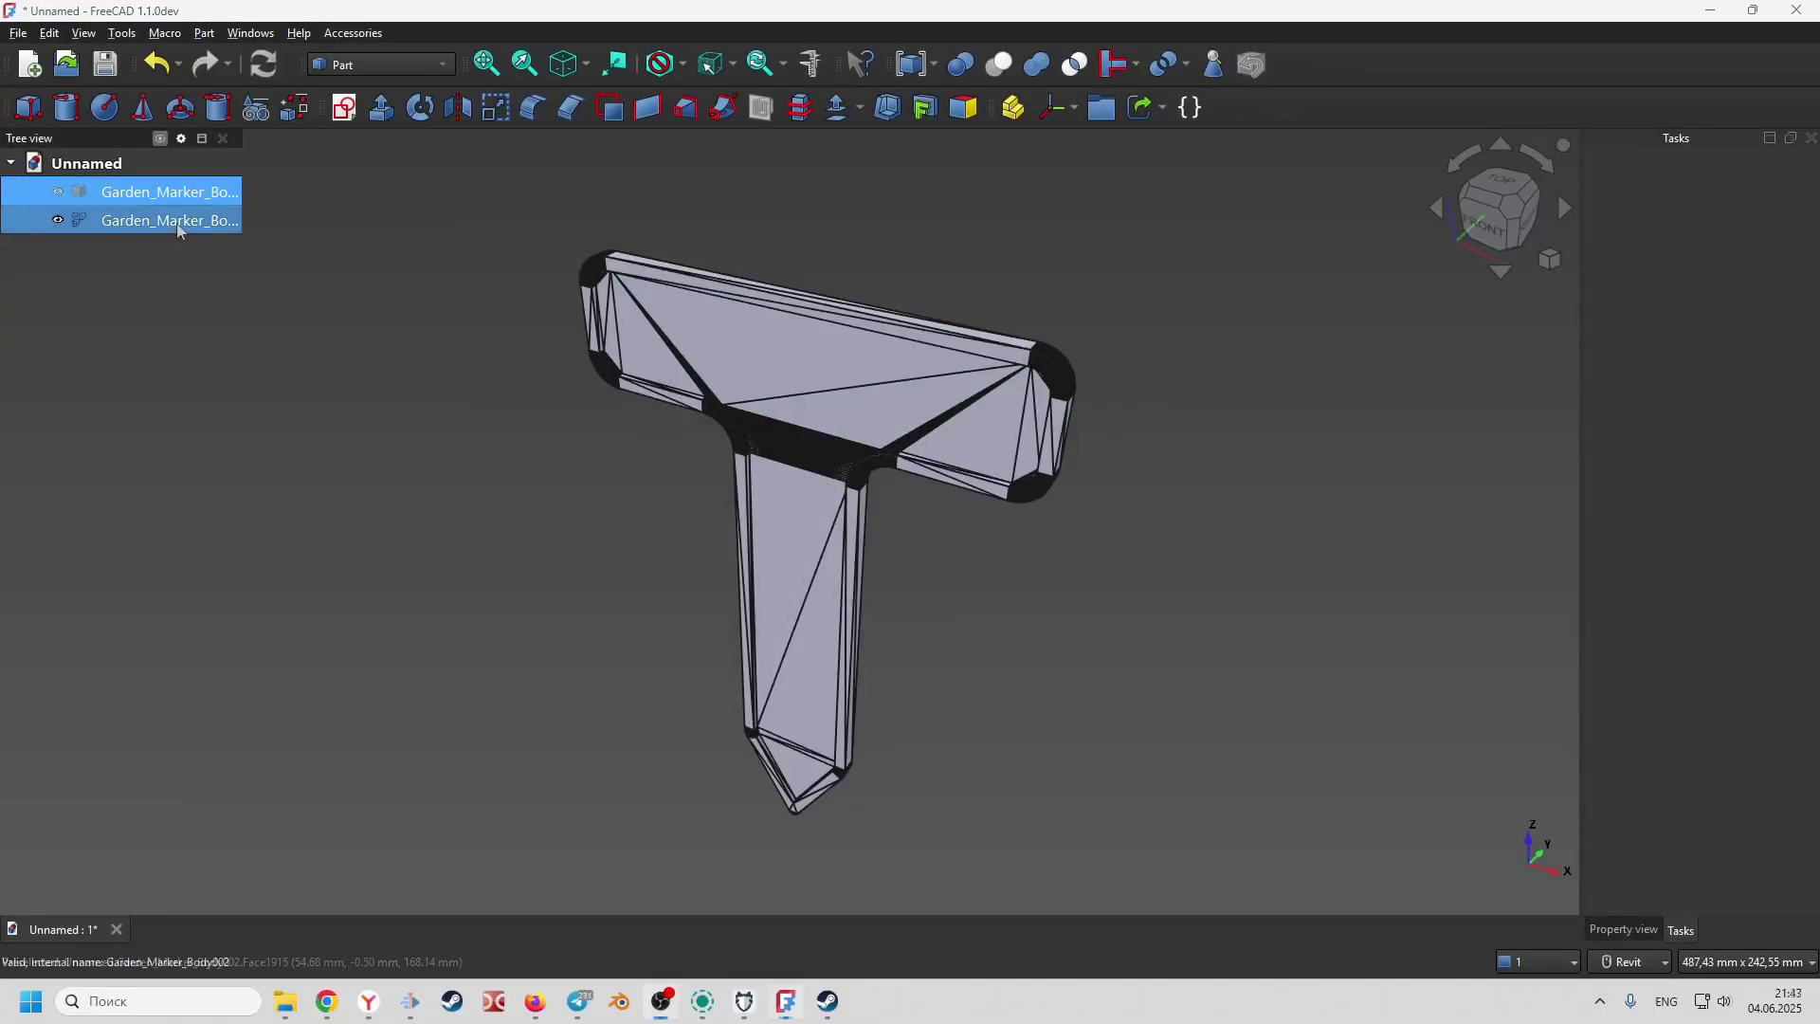
- Convert the refined marker shape into a solid
{"action": "left_click", "coordinate": [176, 224]}
{"action": "left_click", "coordinate": [206, 34]}
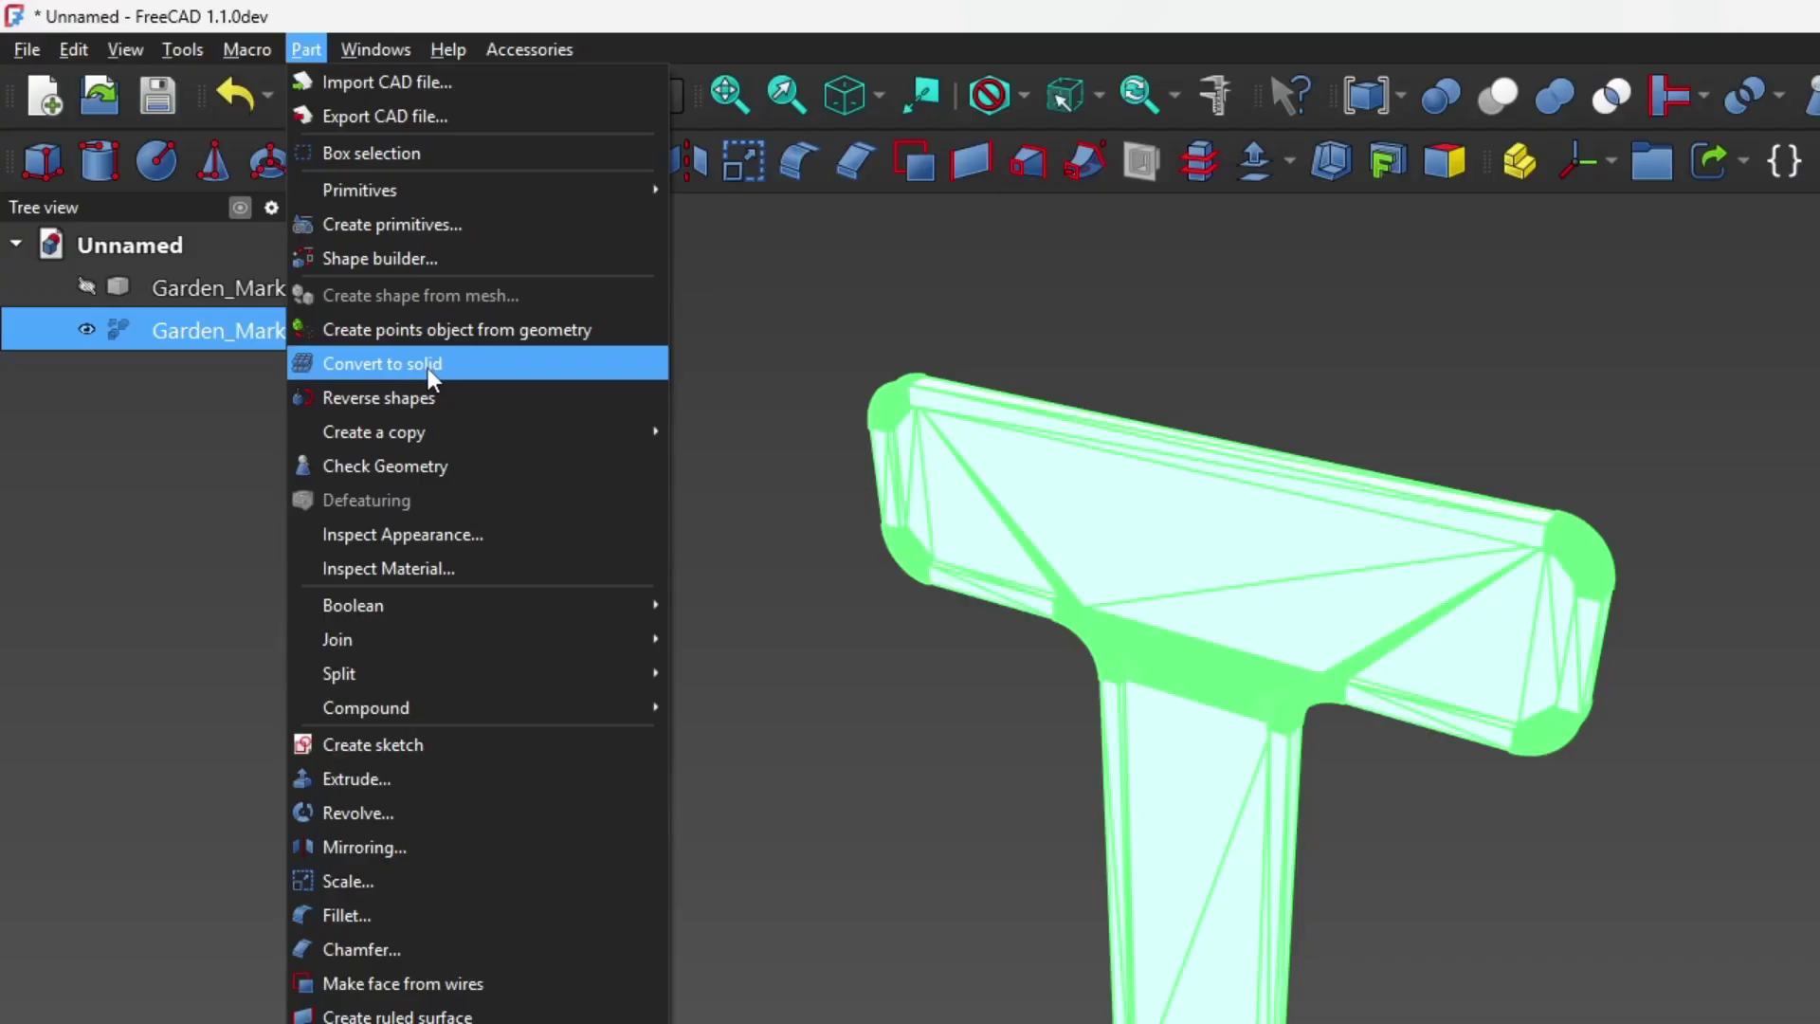
{"action": "left_click", "coordinate": [428, 368]}
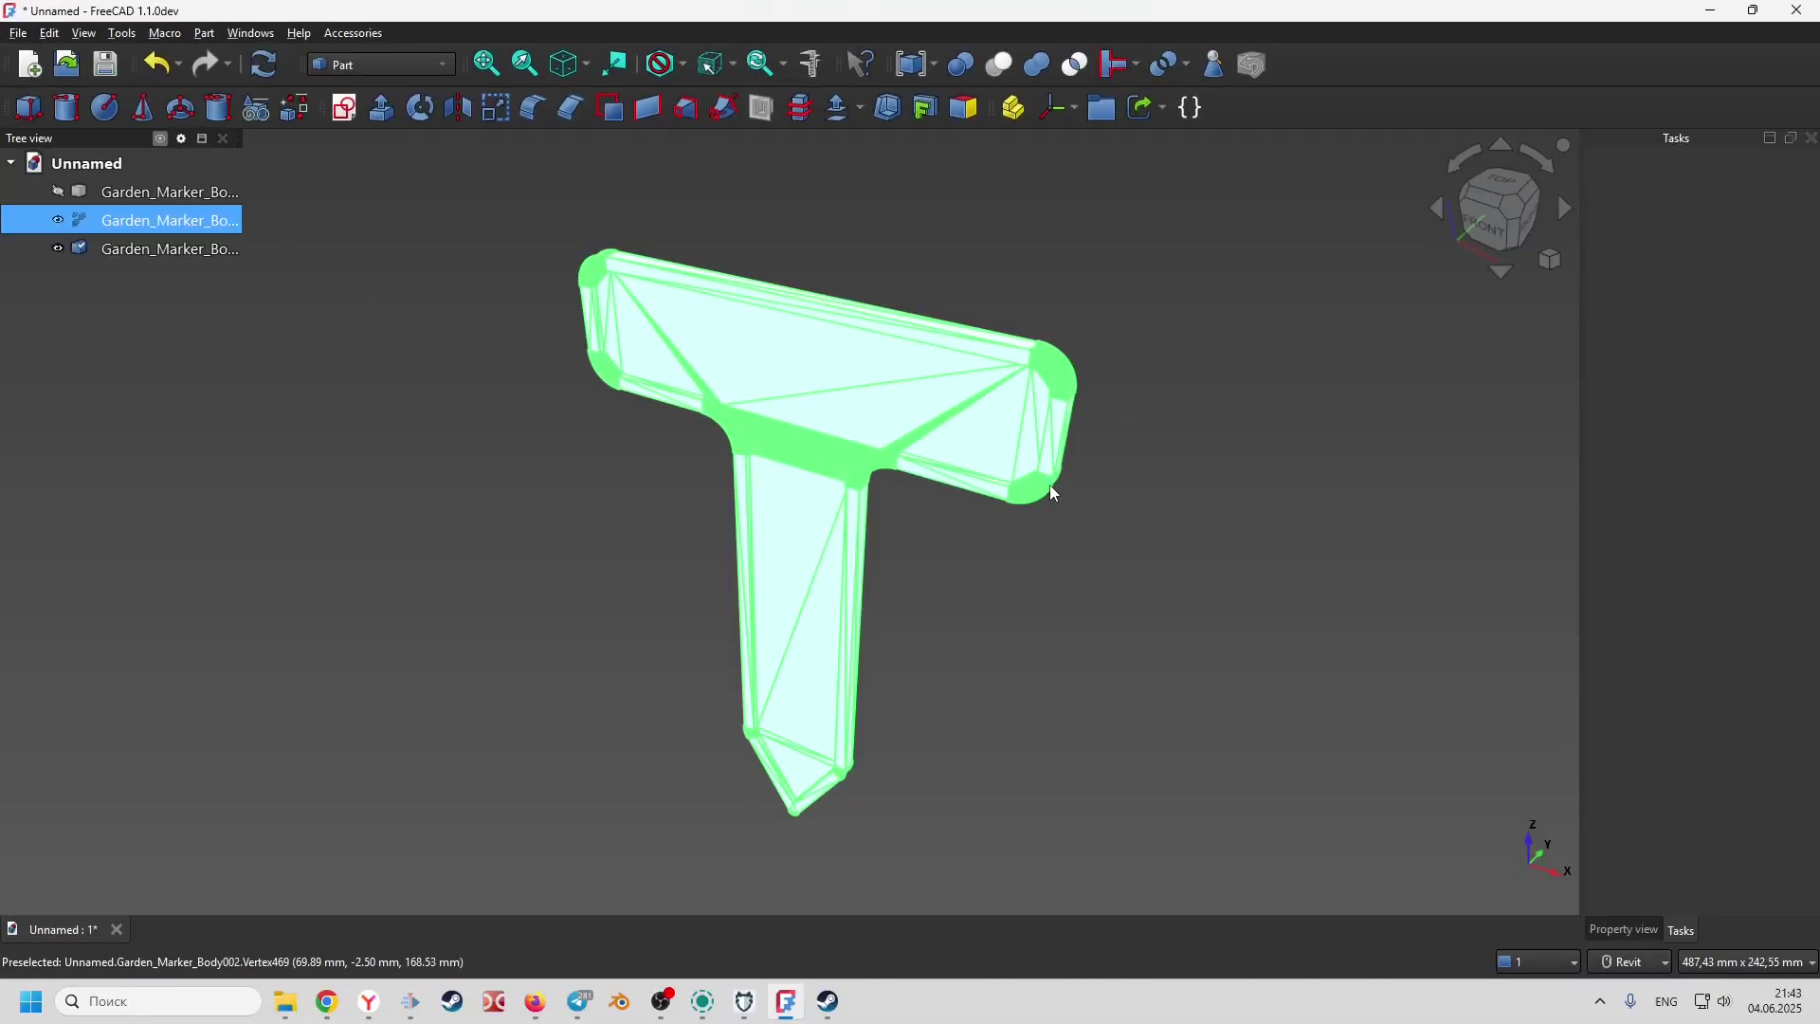
- Hide and delete the two intermediate shapes, keeping only the solid
{"action": "left_click", "coordinate": [59, 220]}
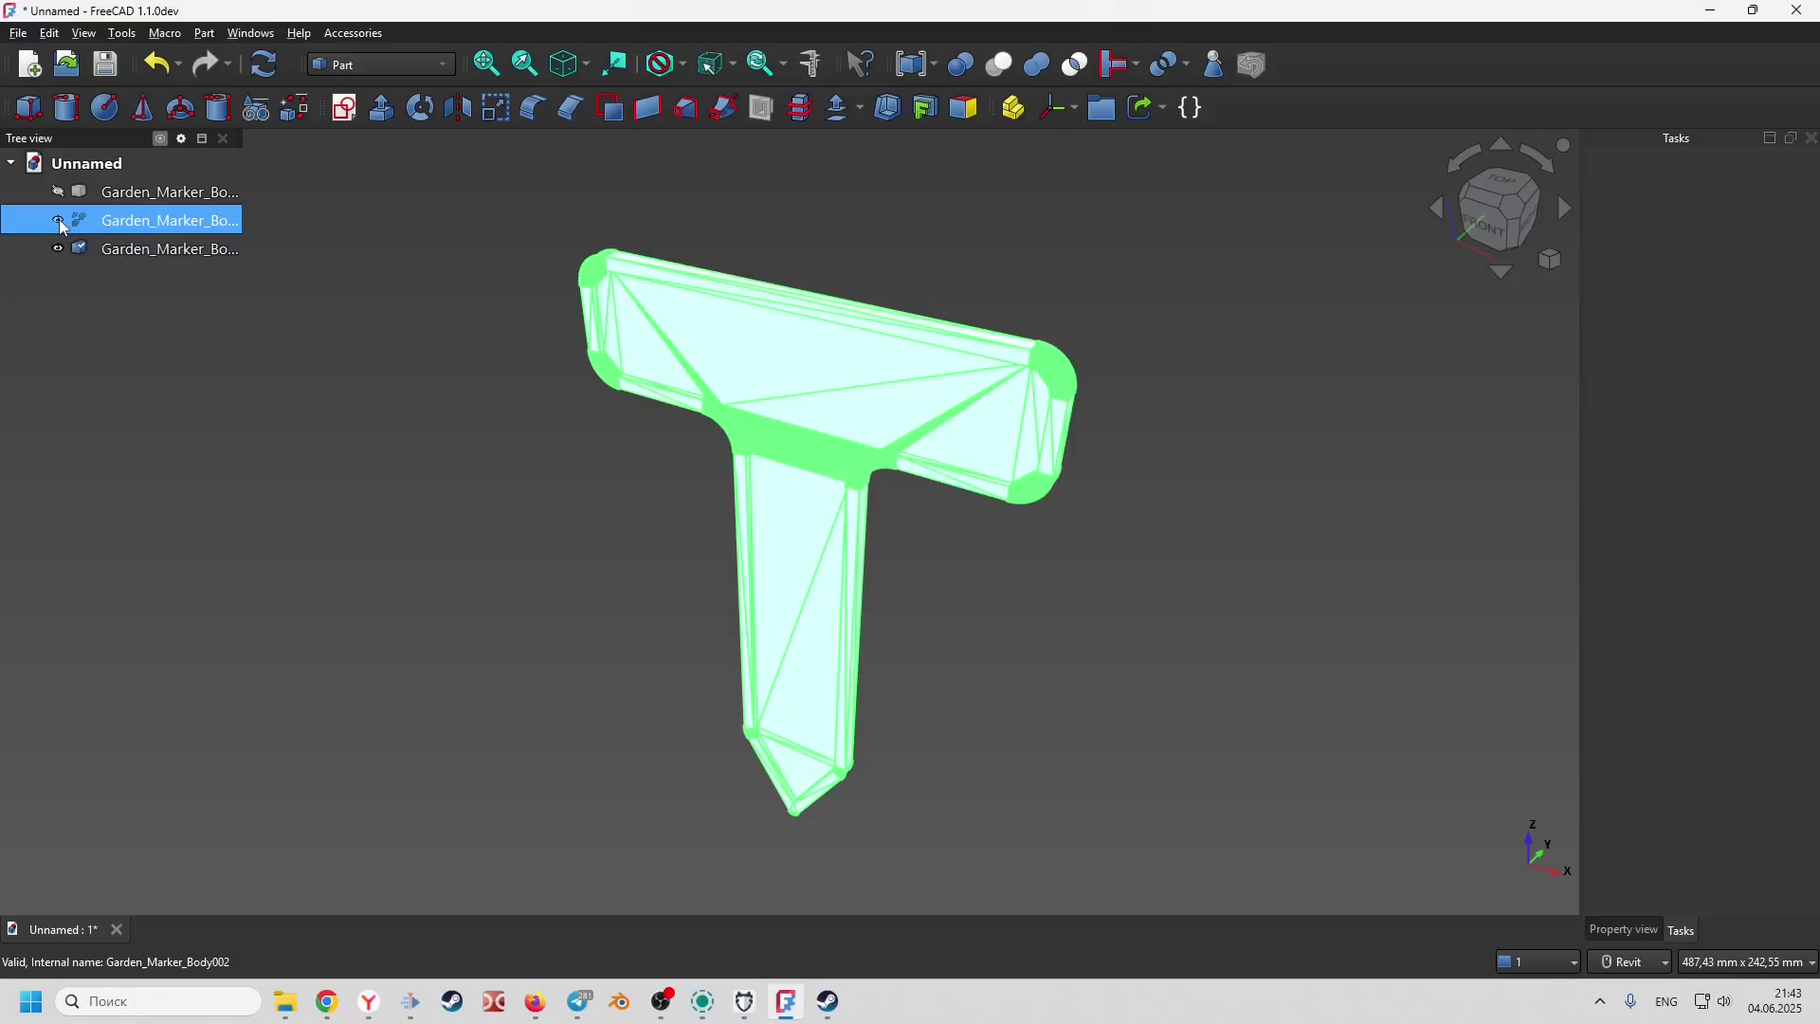
{"action": "left_click", "coordinate": [137, 192], "text": "ctrl"}
{"action": "right_click", "coordinate": [142, 197]}
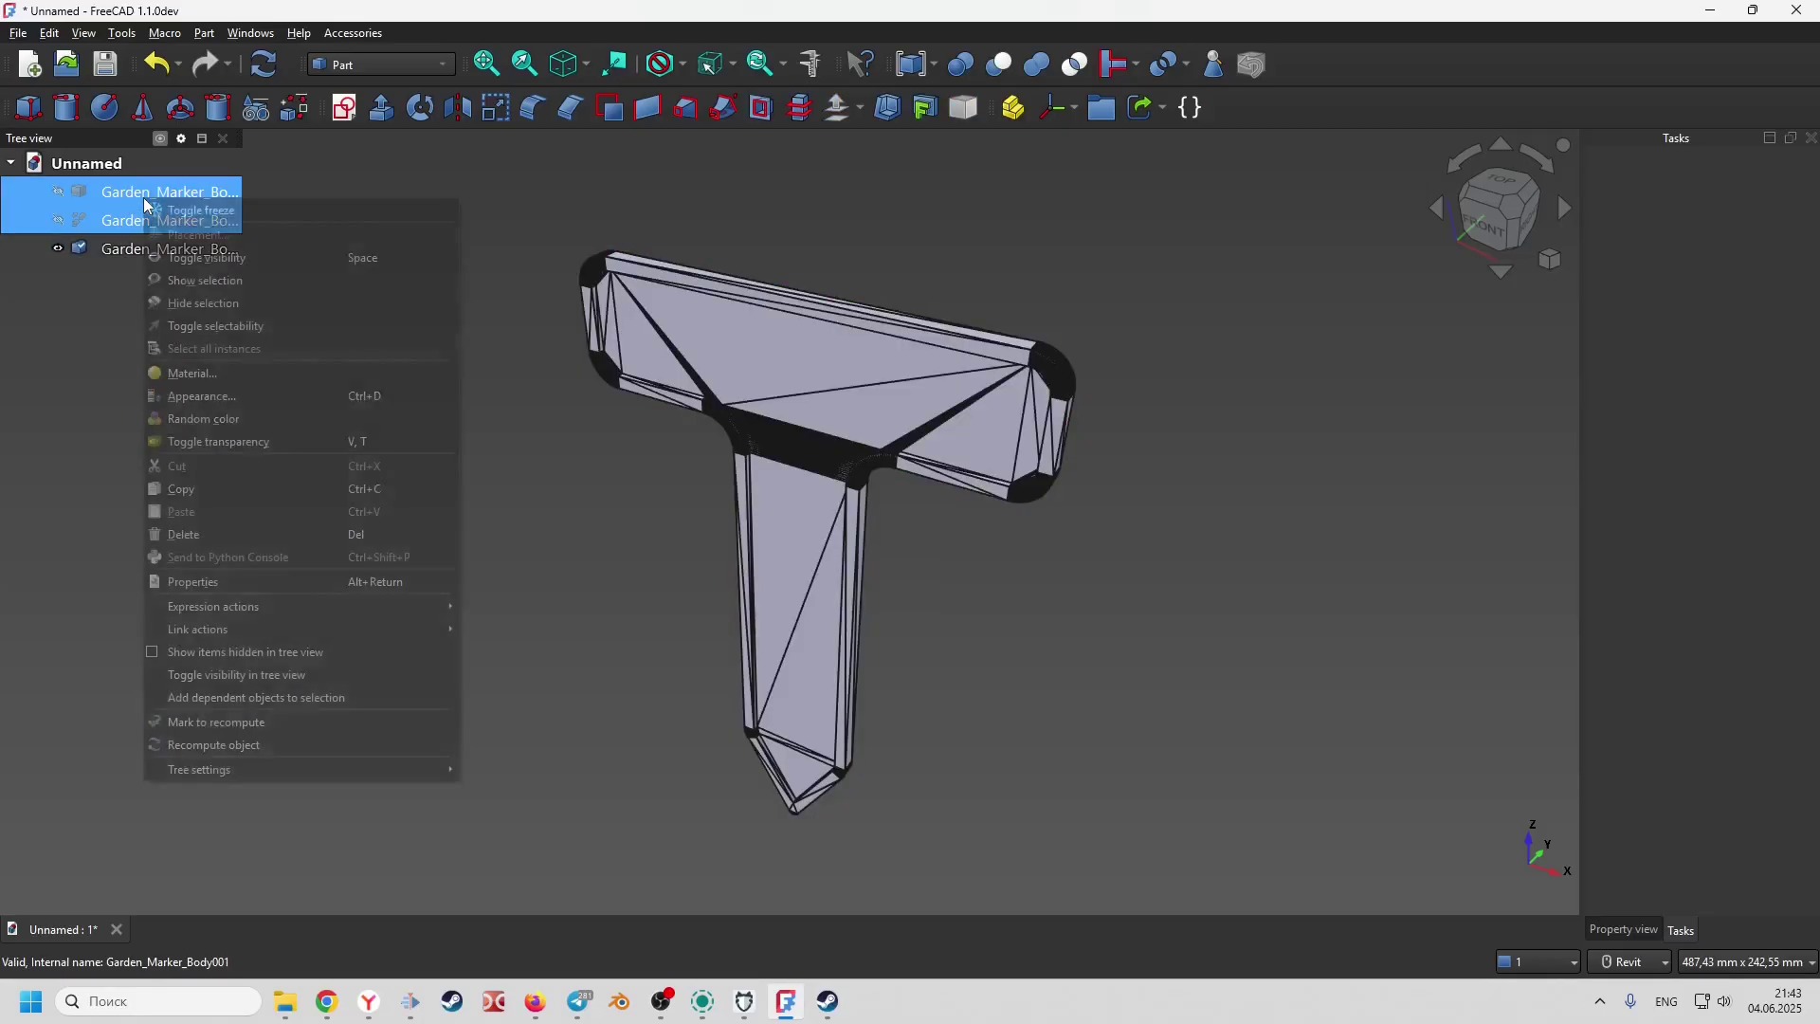
{"action": "left_click", "coordinate": [233, 534]}
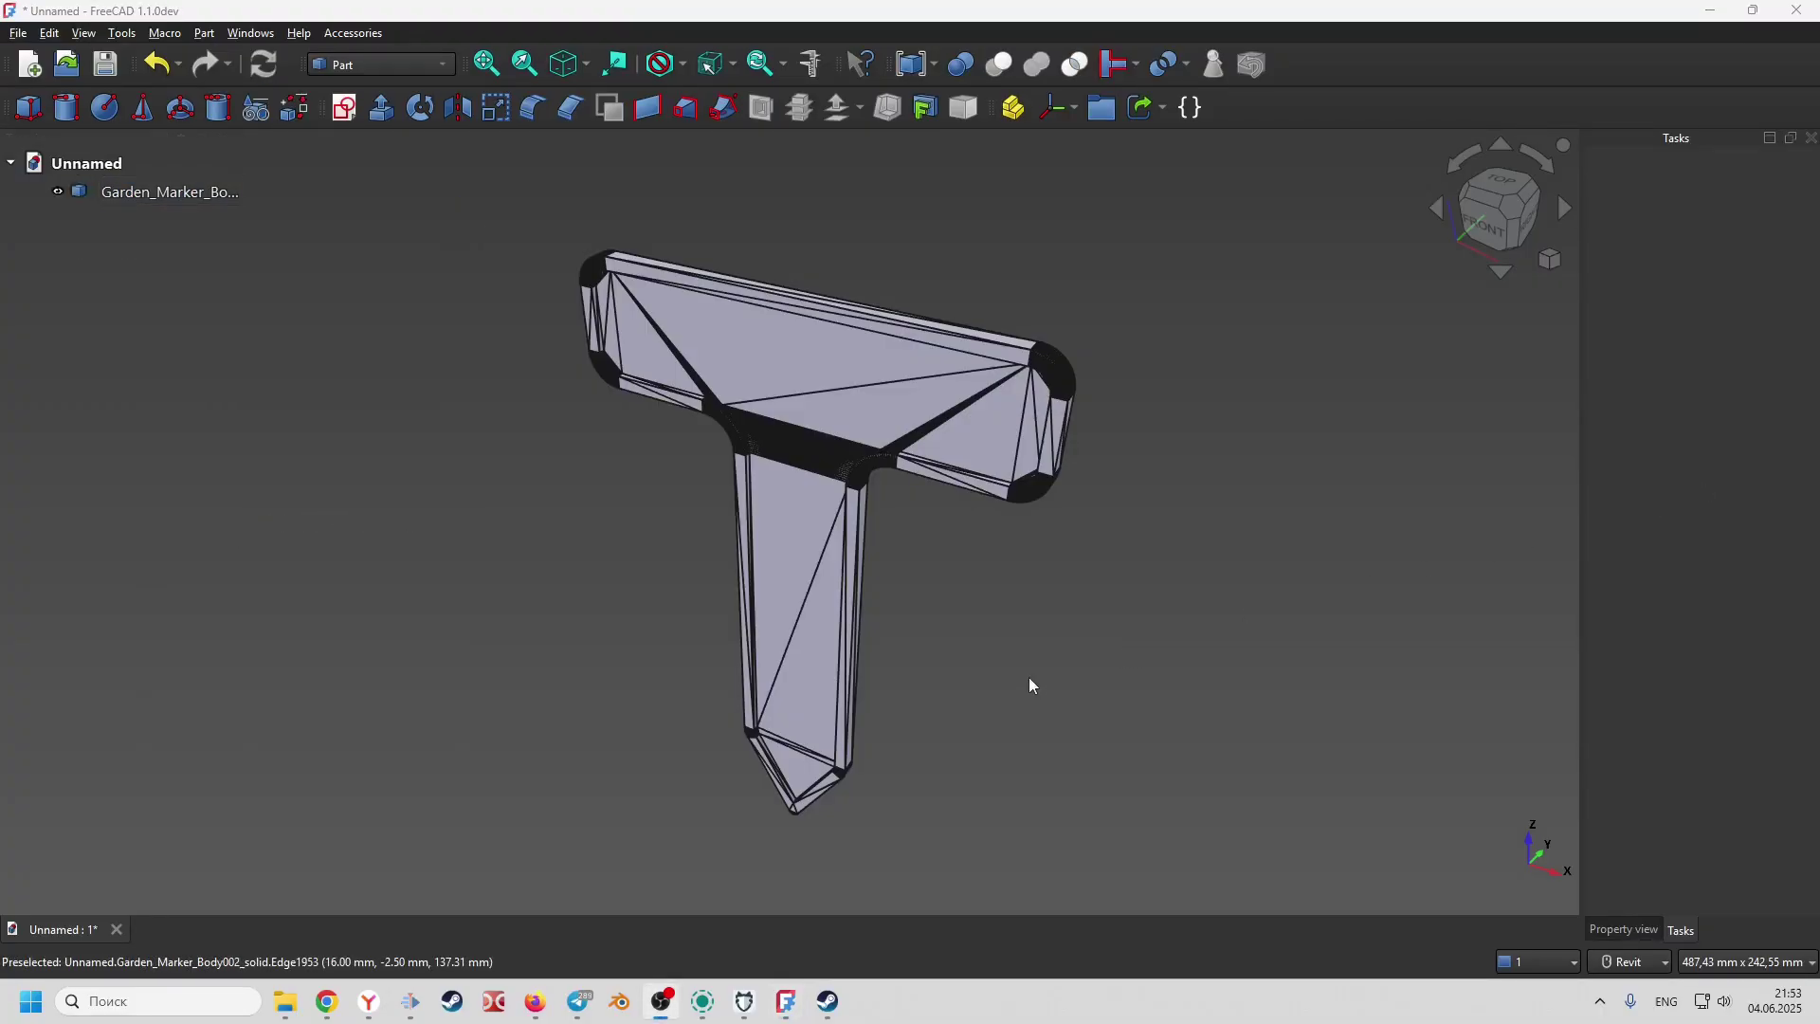
{"action": "middle_click_drag", "start_coordinate": [1032, 685], "coordinate": [1158, 546], "text": "shift"}
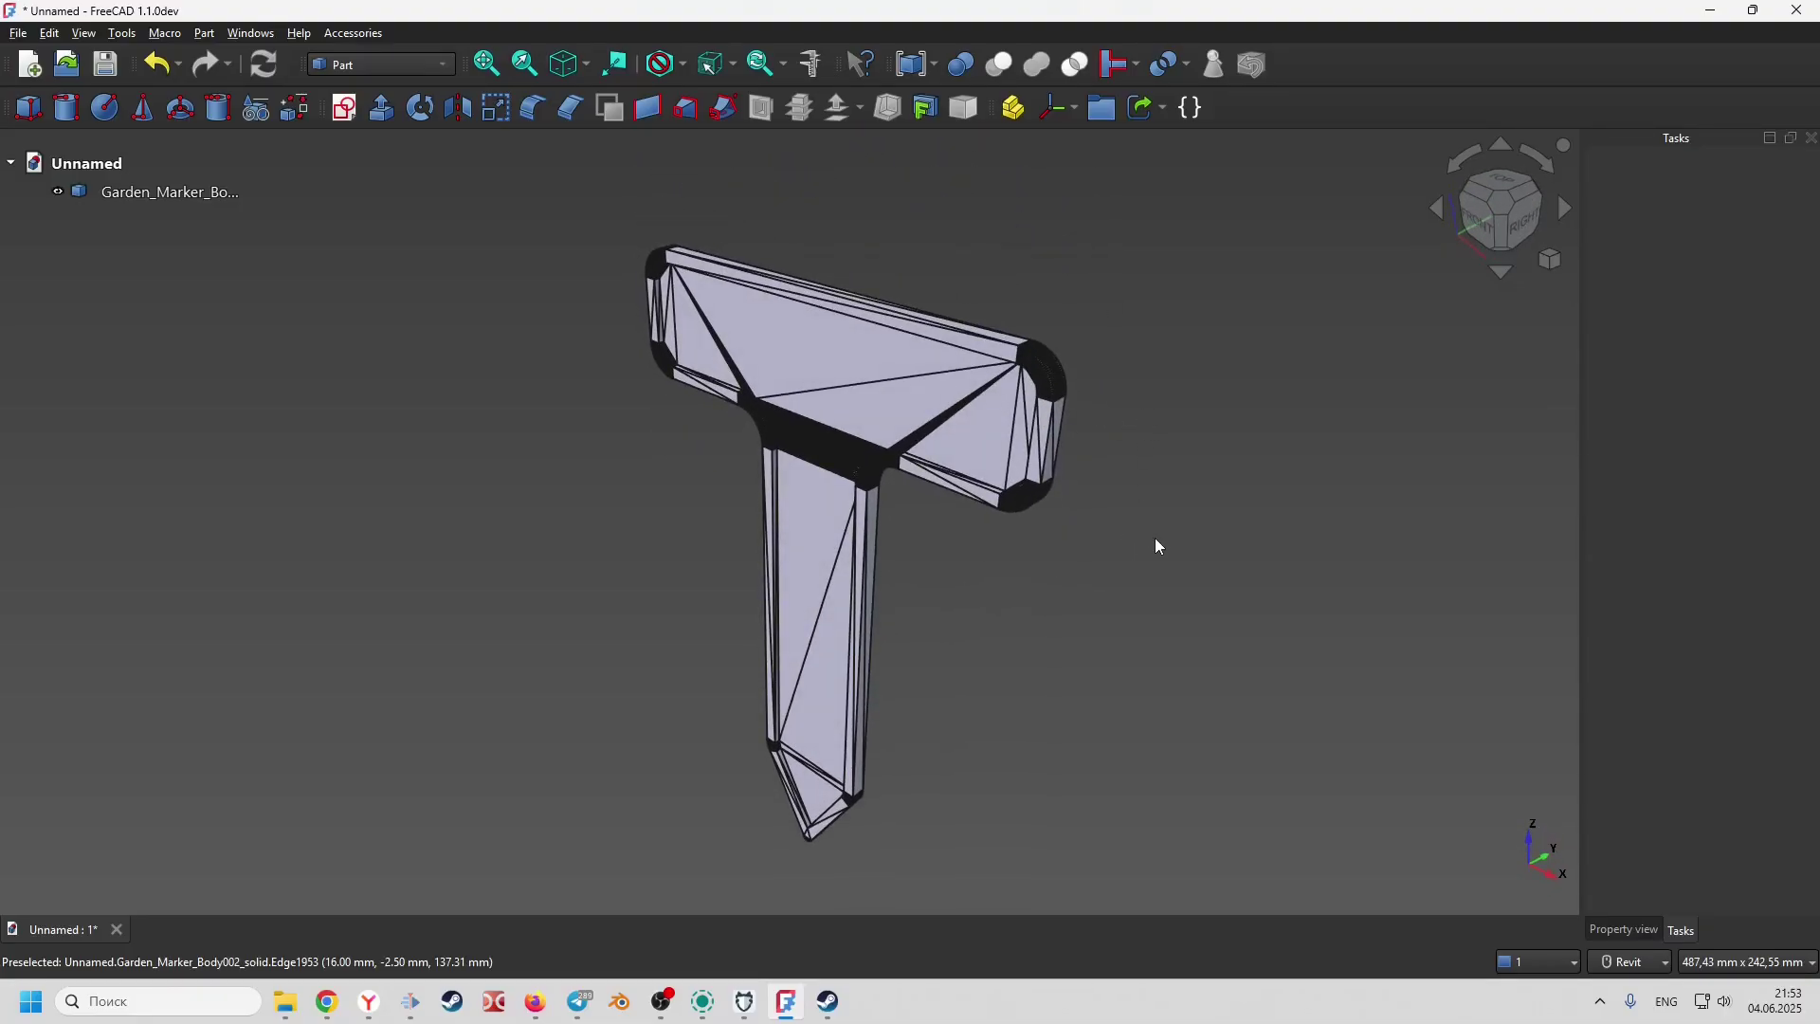
- Create a 20 × 20 mm Plane primitive at the origin from the Primitives panel
{"action": "left_click", "coordinate": [258, 112]}
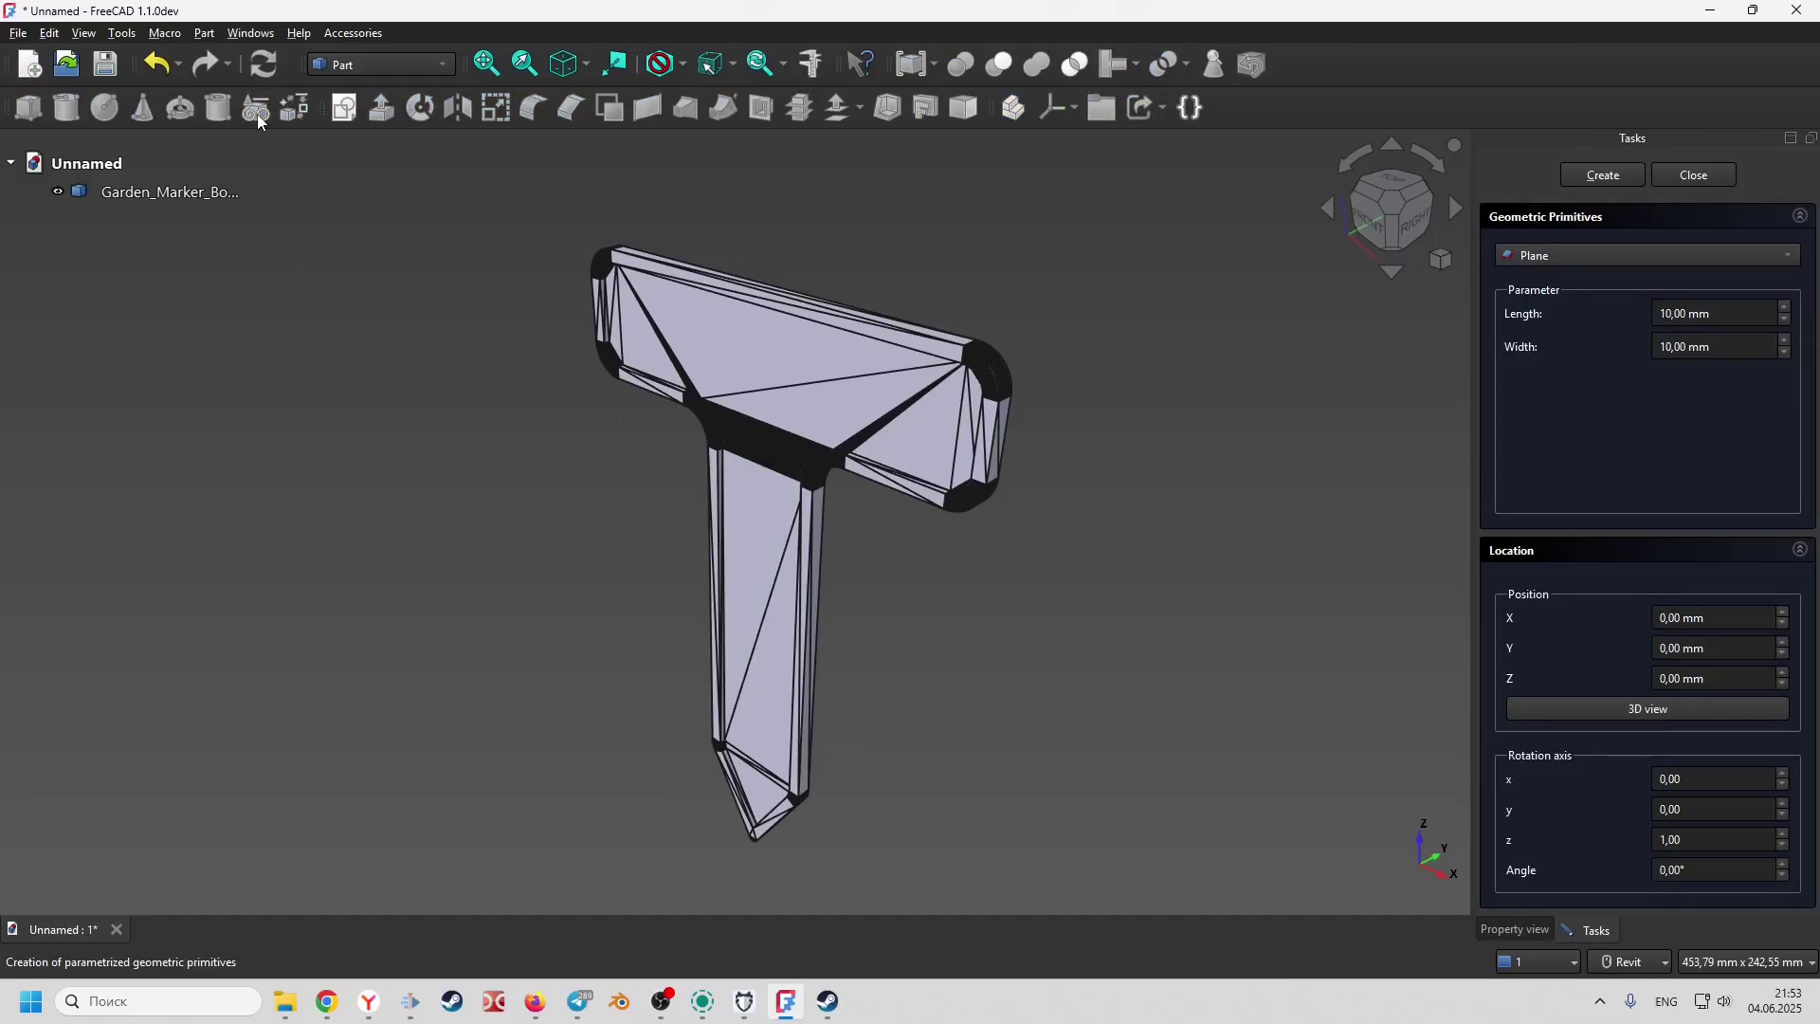
{"action": "left_click", "coordinate": [1678, 256]}
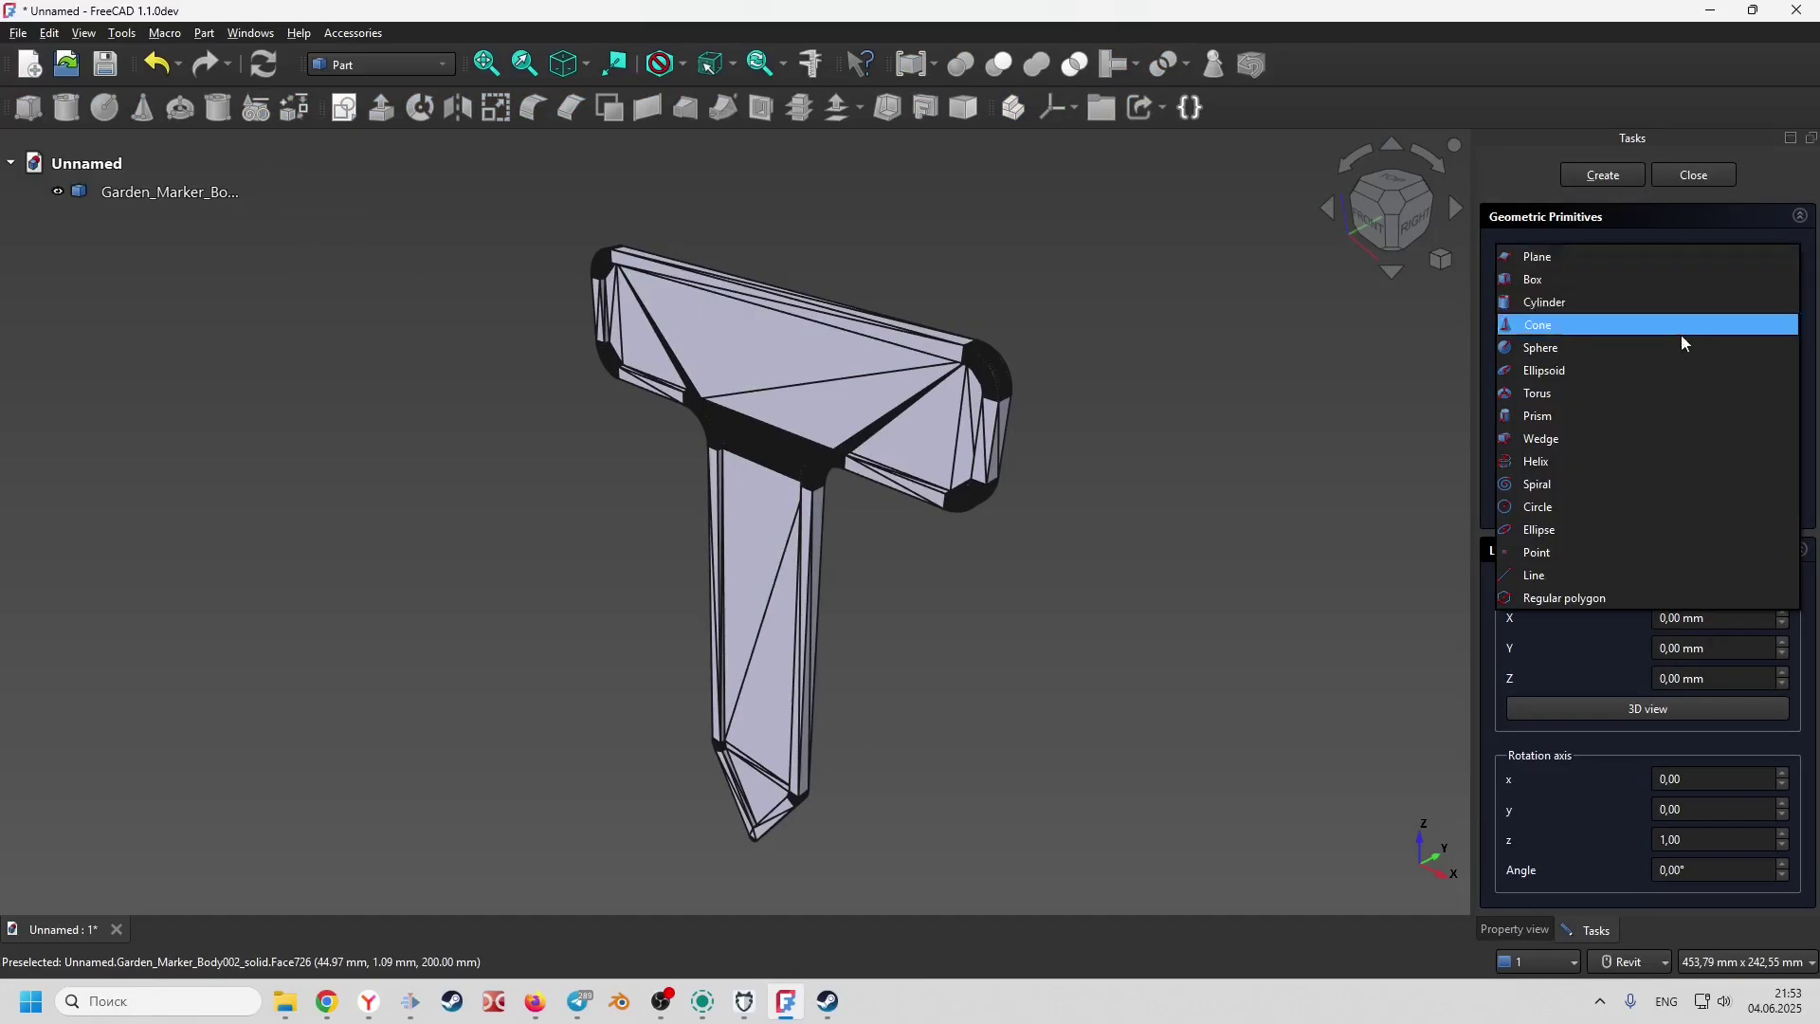
{"action": "left_click", "coordinate": [1599, 261]}
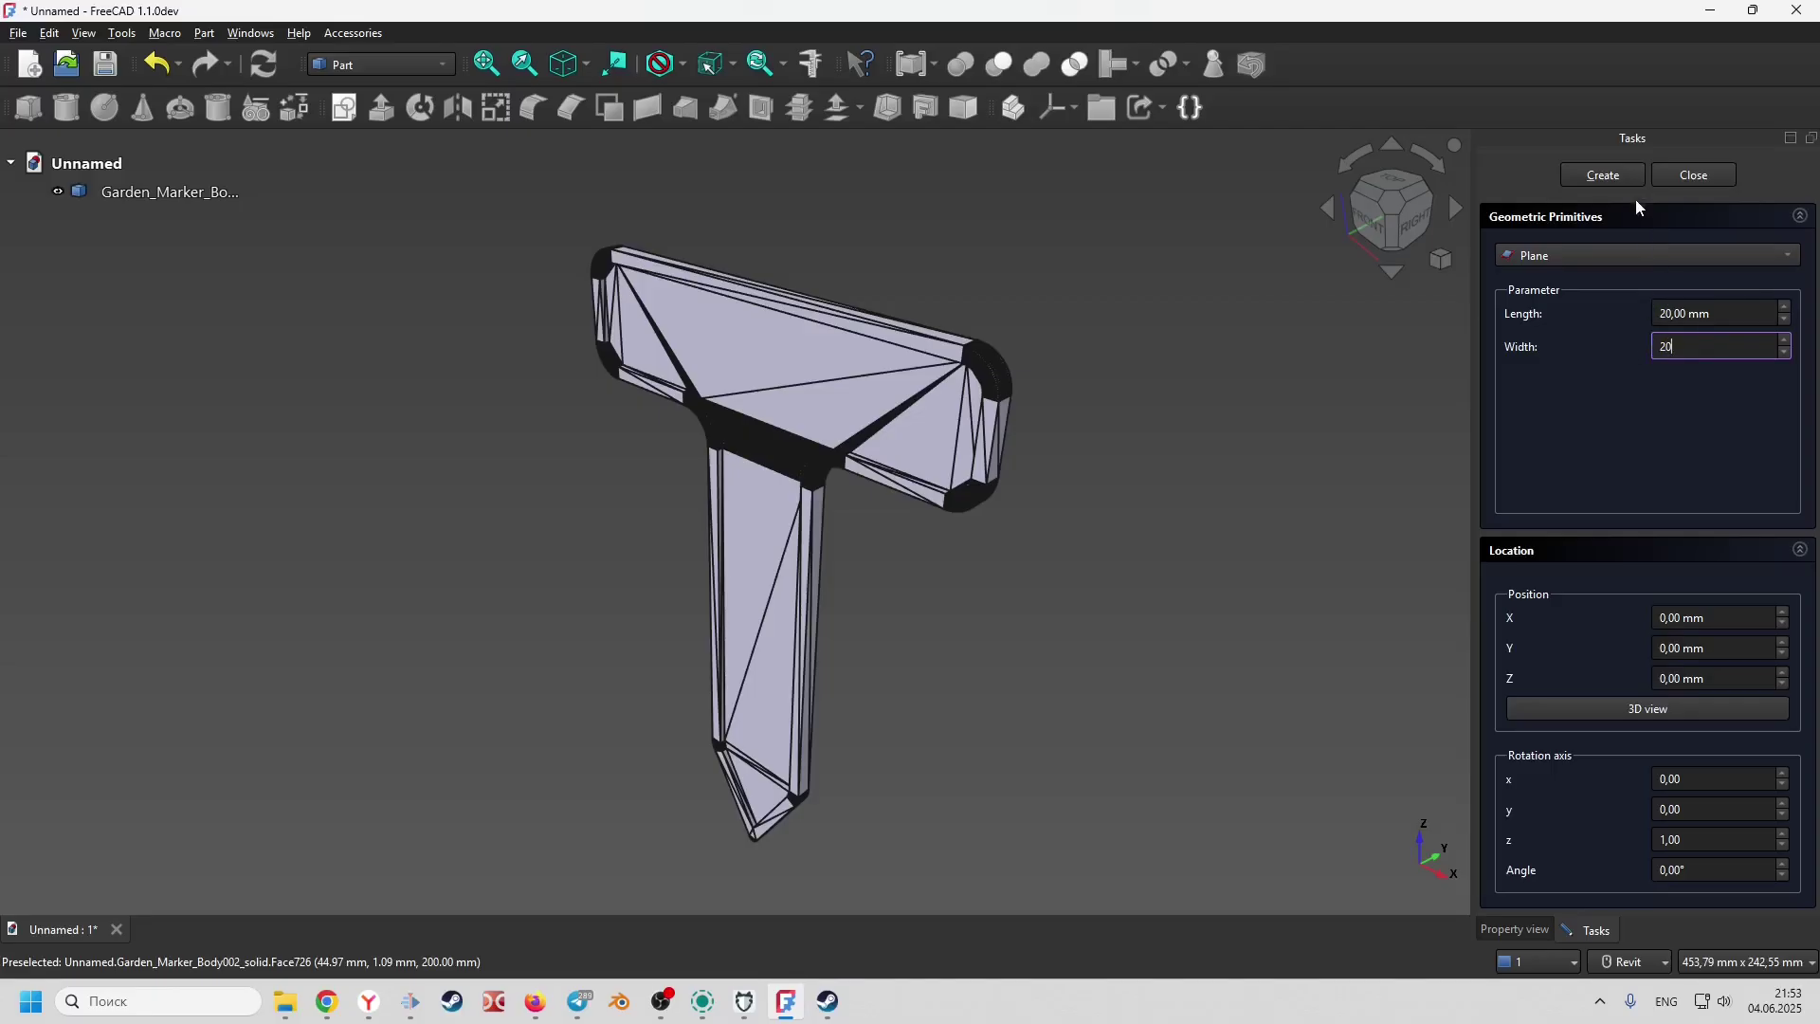
{"action": "left_click", "coordinate": [1622, 179]}
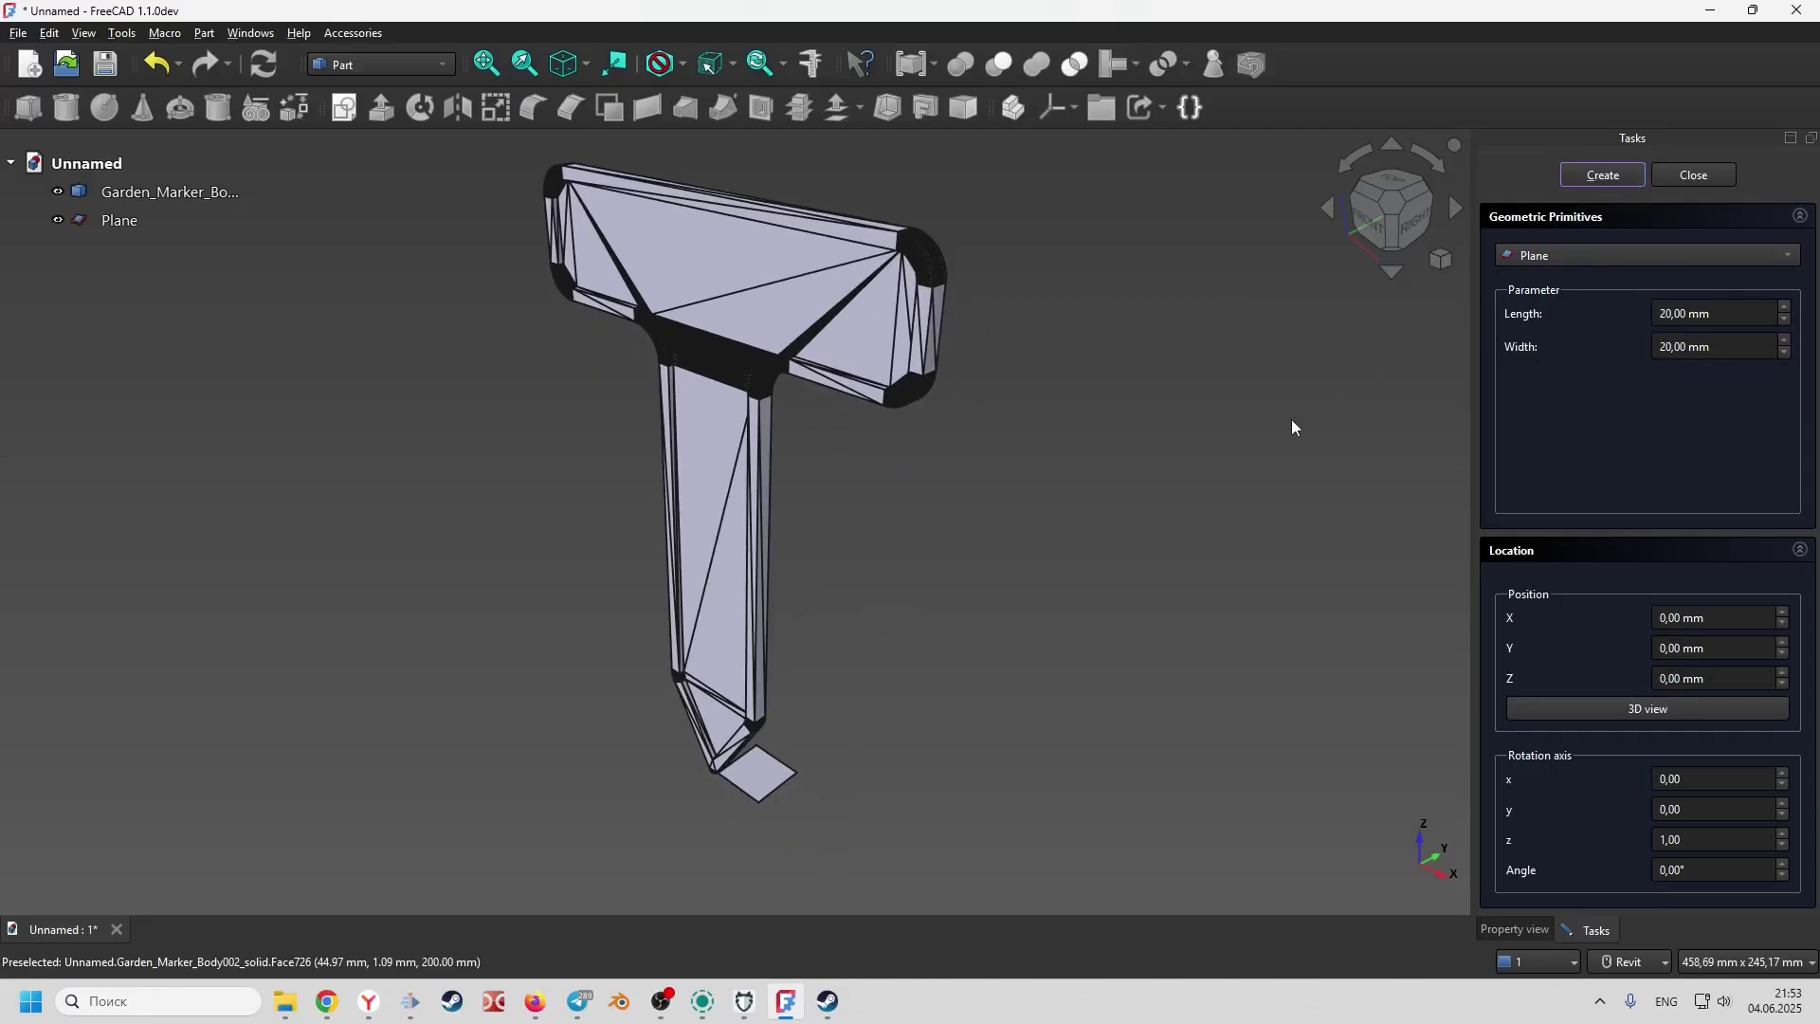
{"action": "left_click", "coordinate": [1696, 177]}
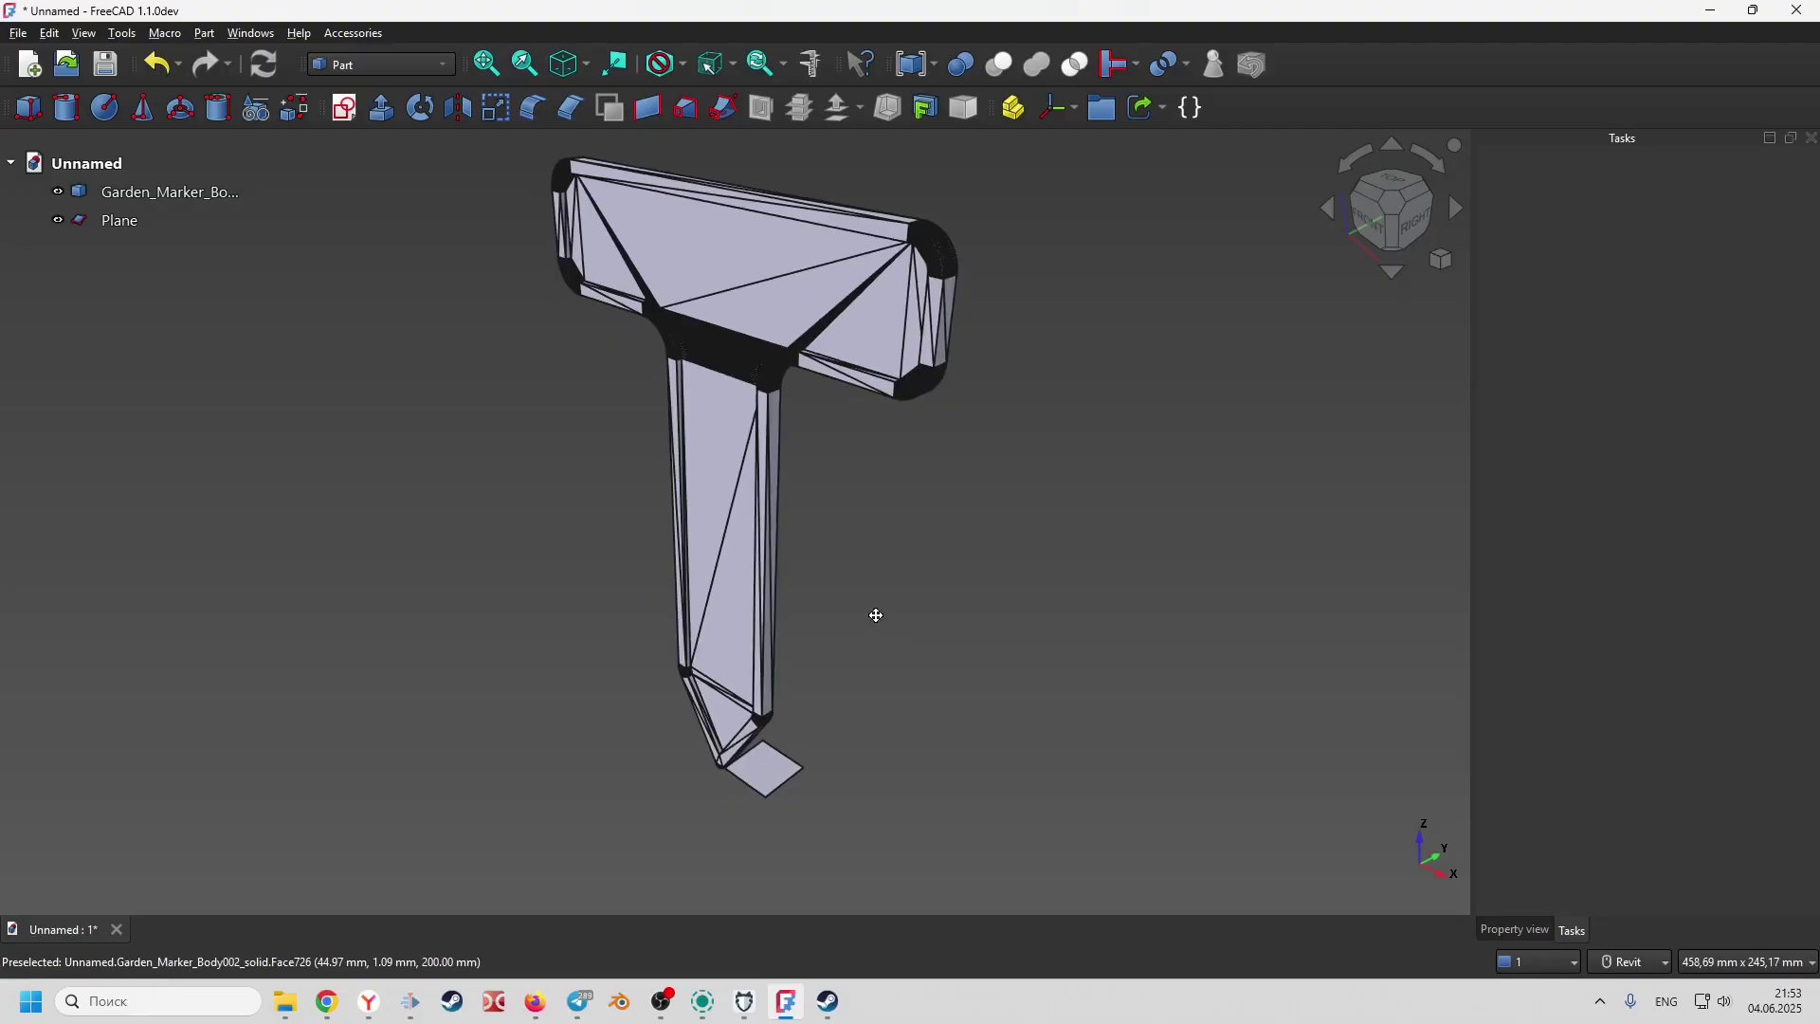
- Select the Plane and expand its Placement > Position properties
{"action": "middle_click_drag", "start_coordinate": [874, 618], "coordinate": [983, 630], "text": "shift"}
{"action": "left_click", "coordinate": [133, 220]}
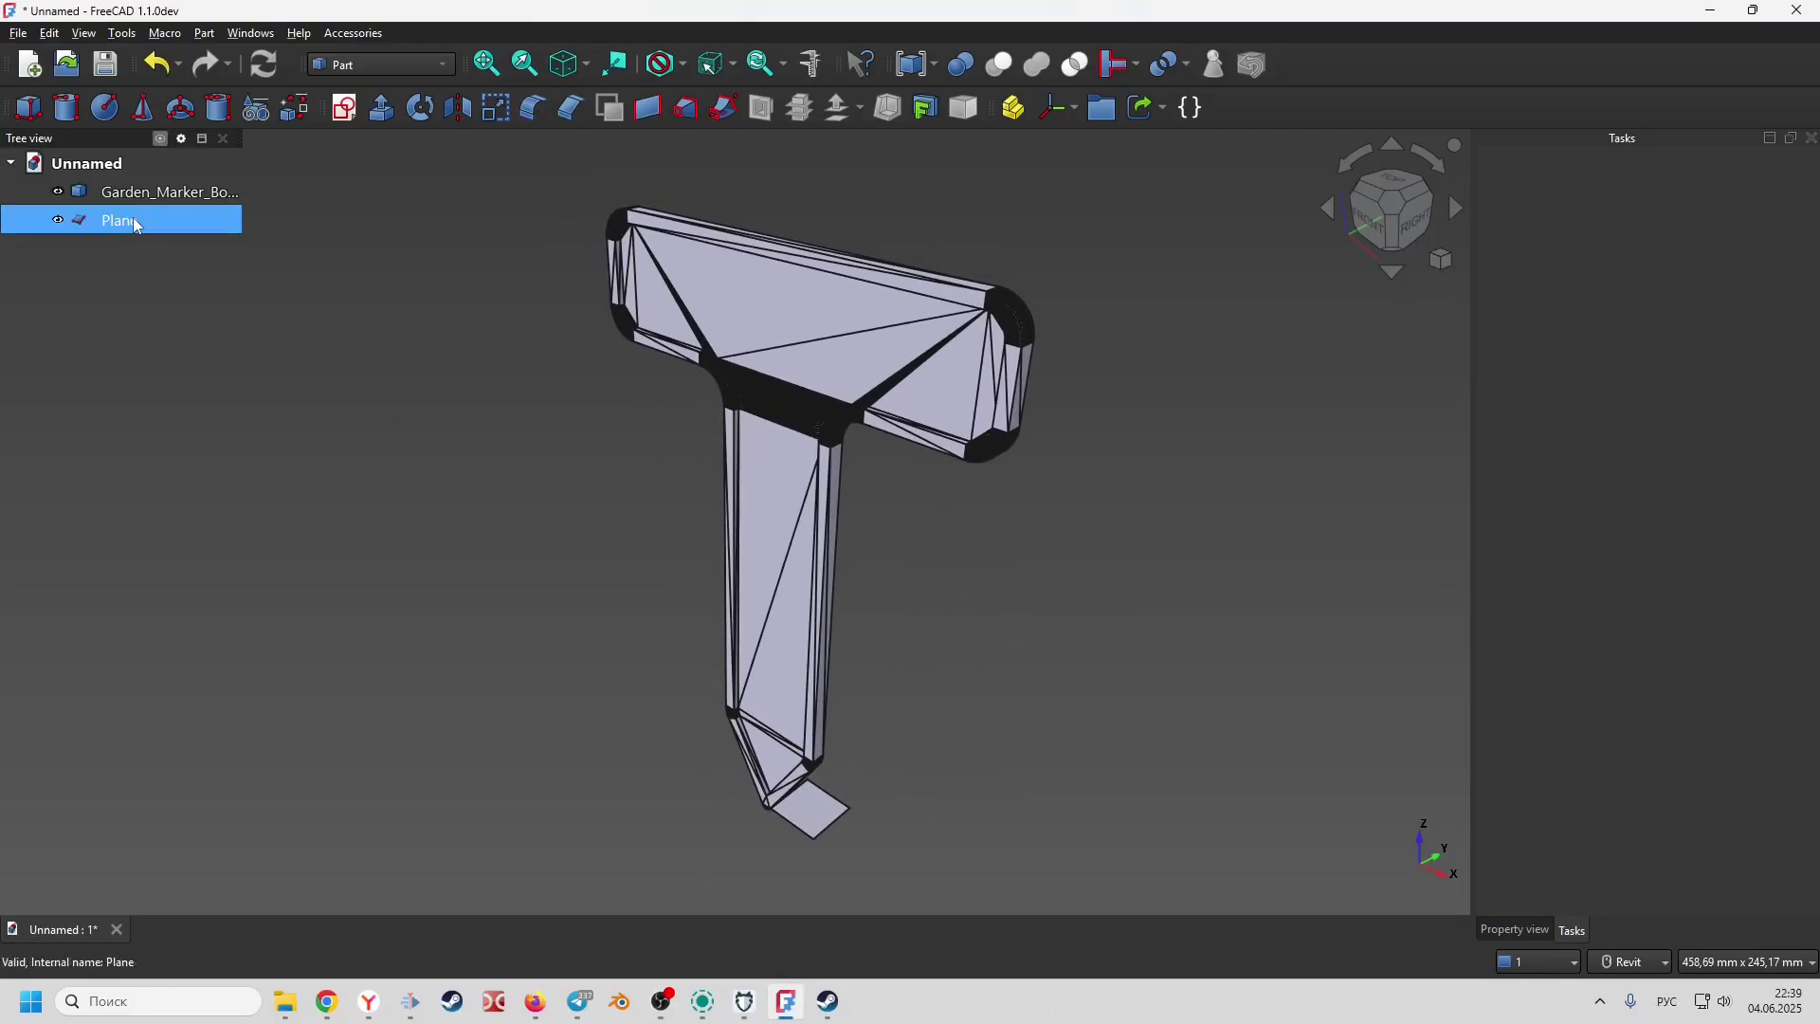
{"action": "left_click", "coordinate": [172, 251]}
{"action": "left_click", "coordinate": [123, 220]}
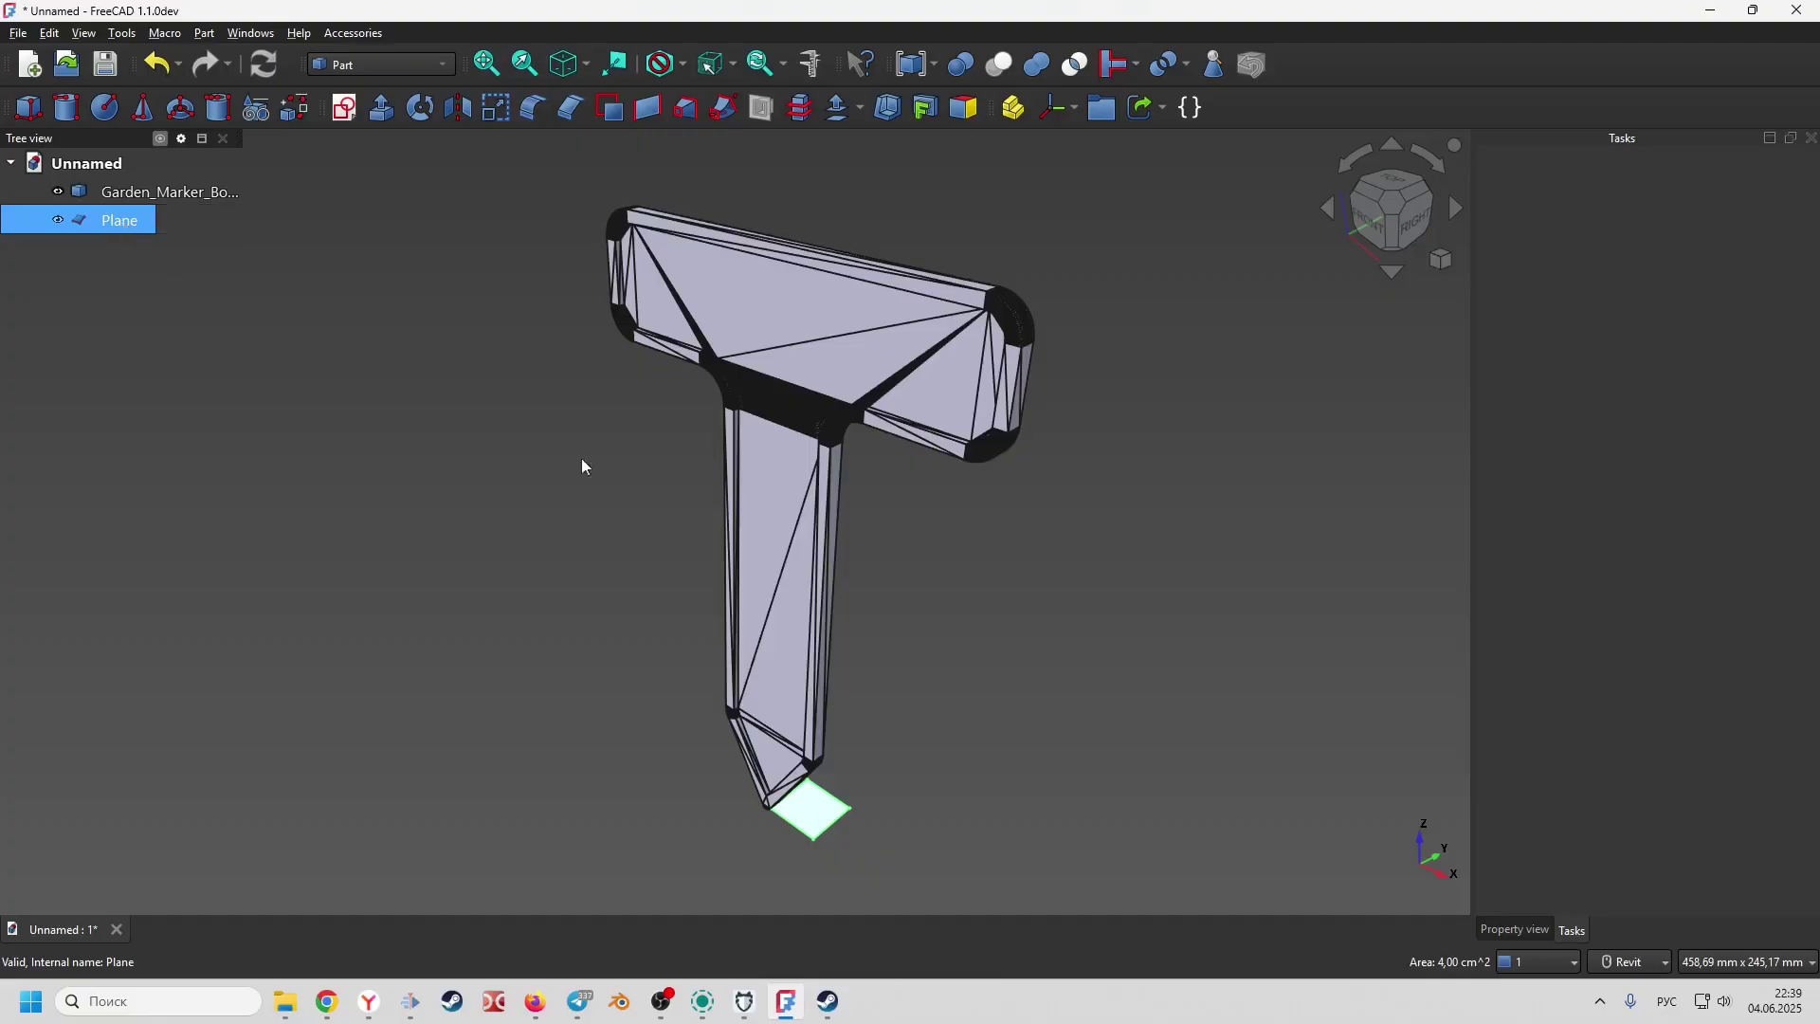
{"action": "left_click", "coordinate": [1517, 930]}
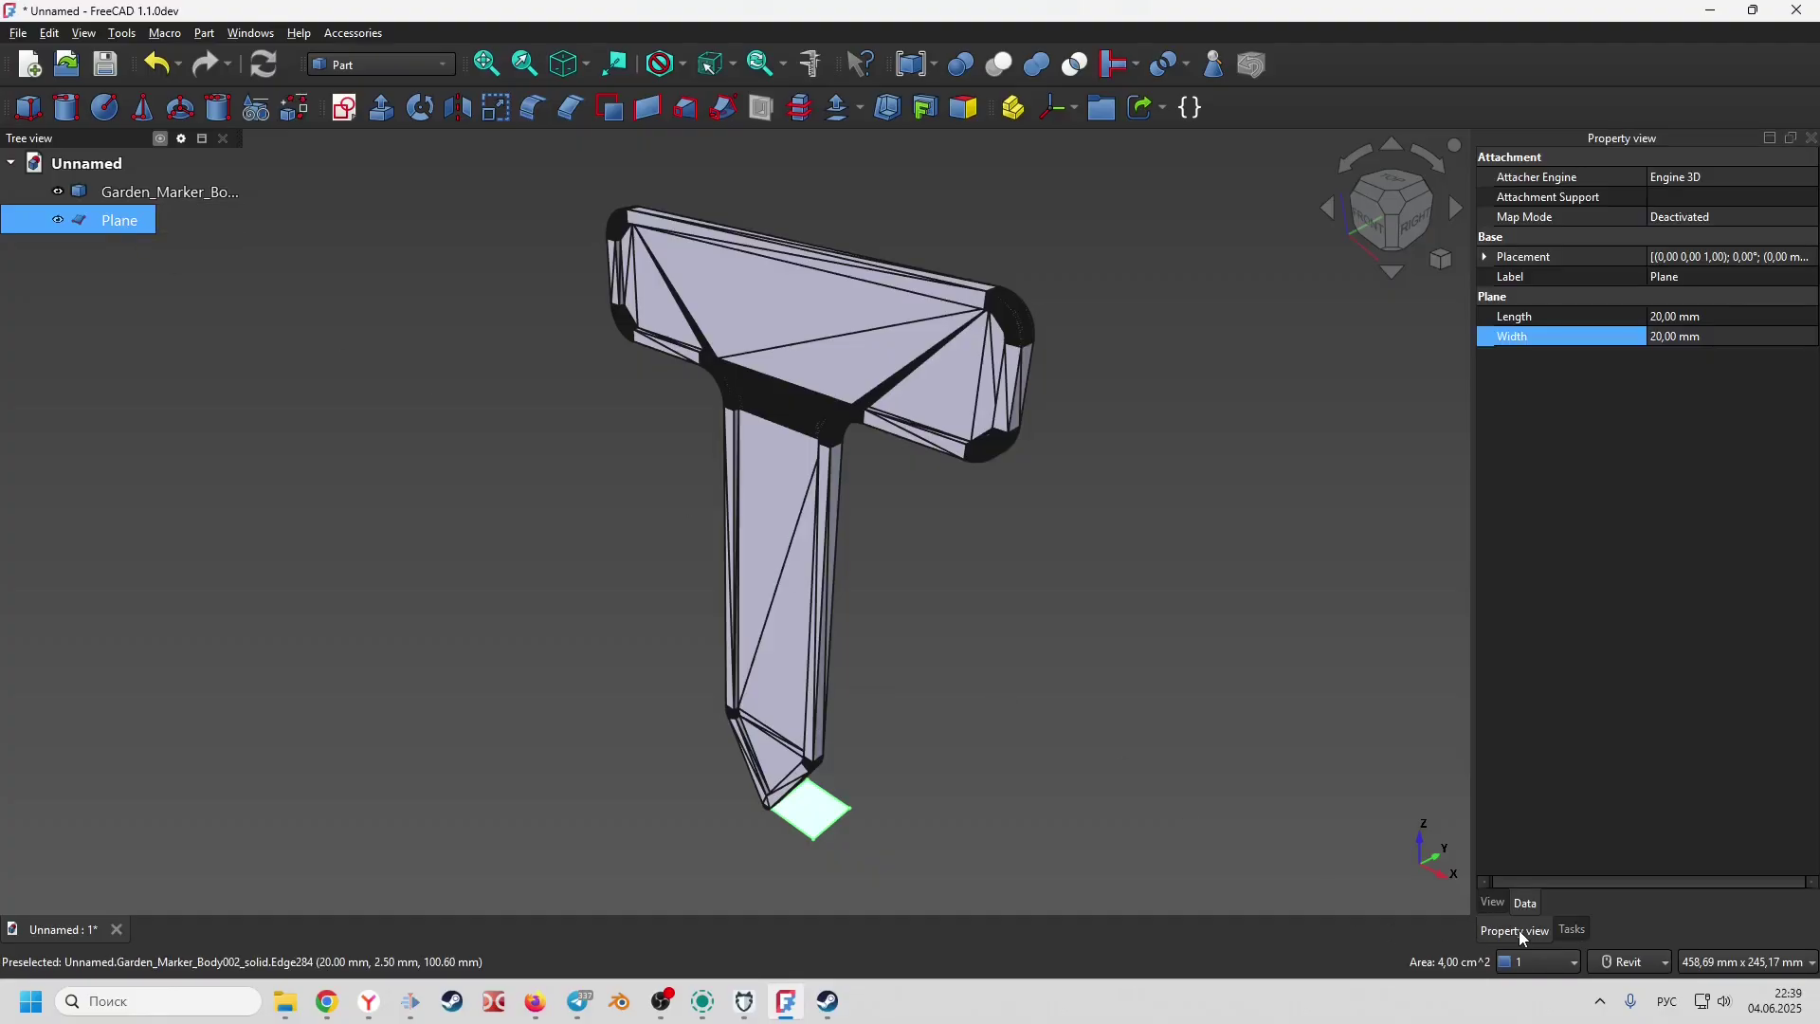
{"action": "left_click", "coordinate": [1493, 256]}
{"action": "left_click", "coordinate": [1485, 257]}
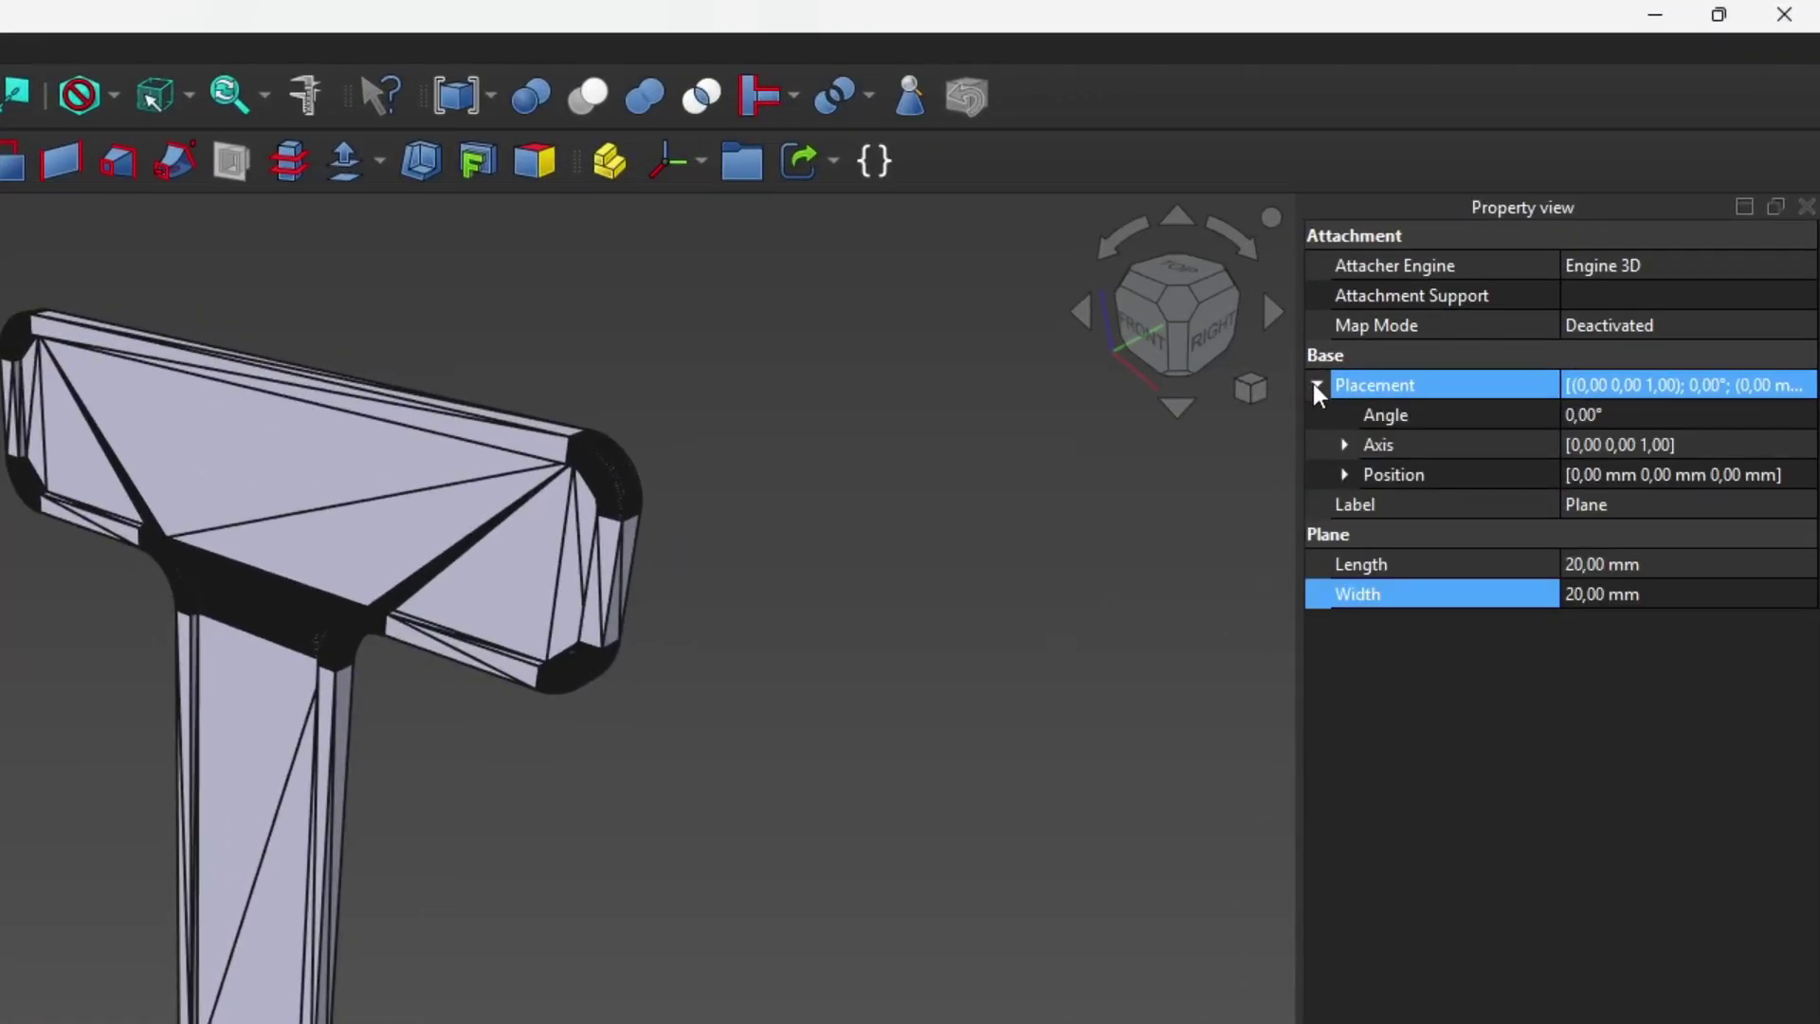
{"action": "left_click", "coordinate": [1358, 475]}
{"action": "left_click", "coordinate": [1348, 475]}
- Set the Plane's position to x 6 mm and y 4 mm
{"action": "left_click", "coordinate": [1560, 500]}
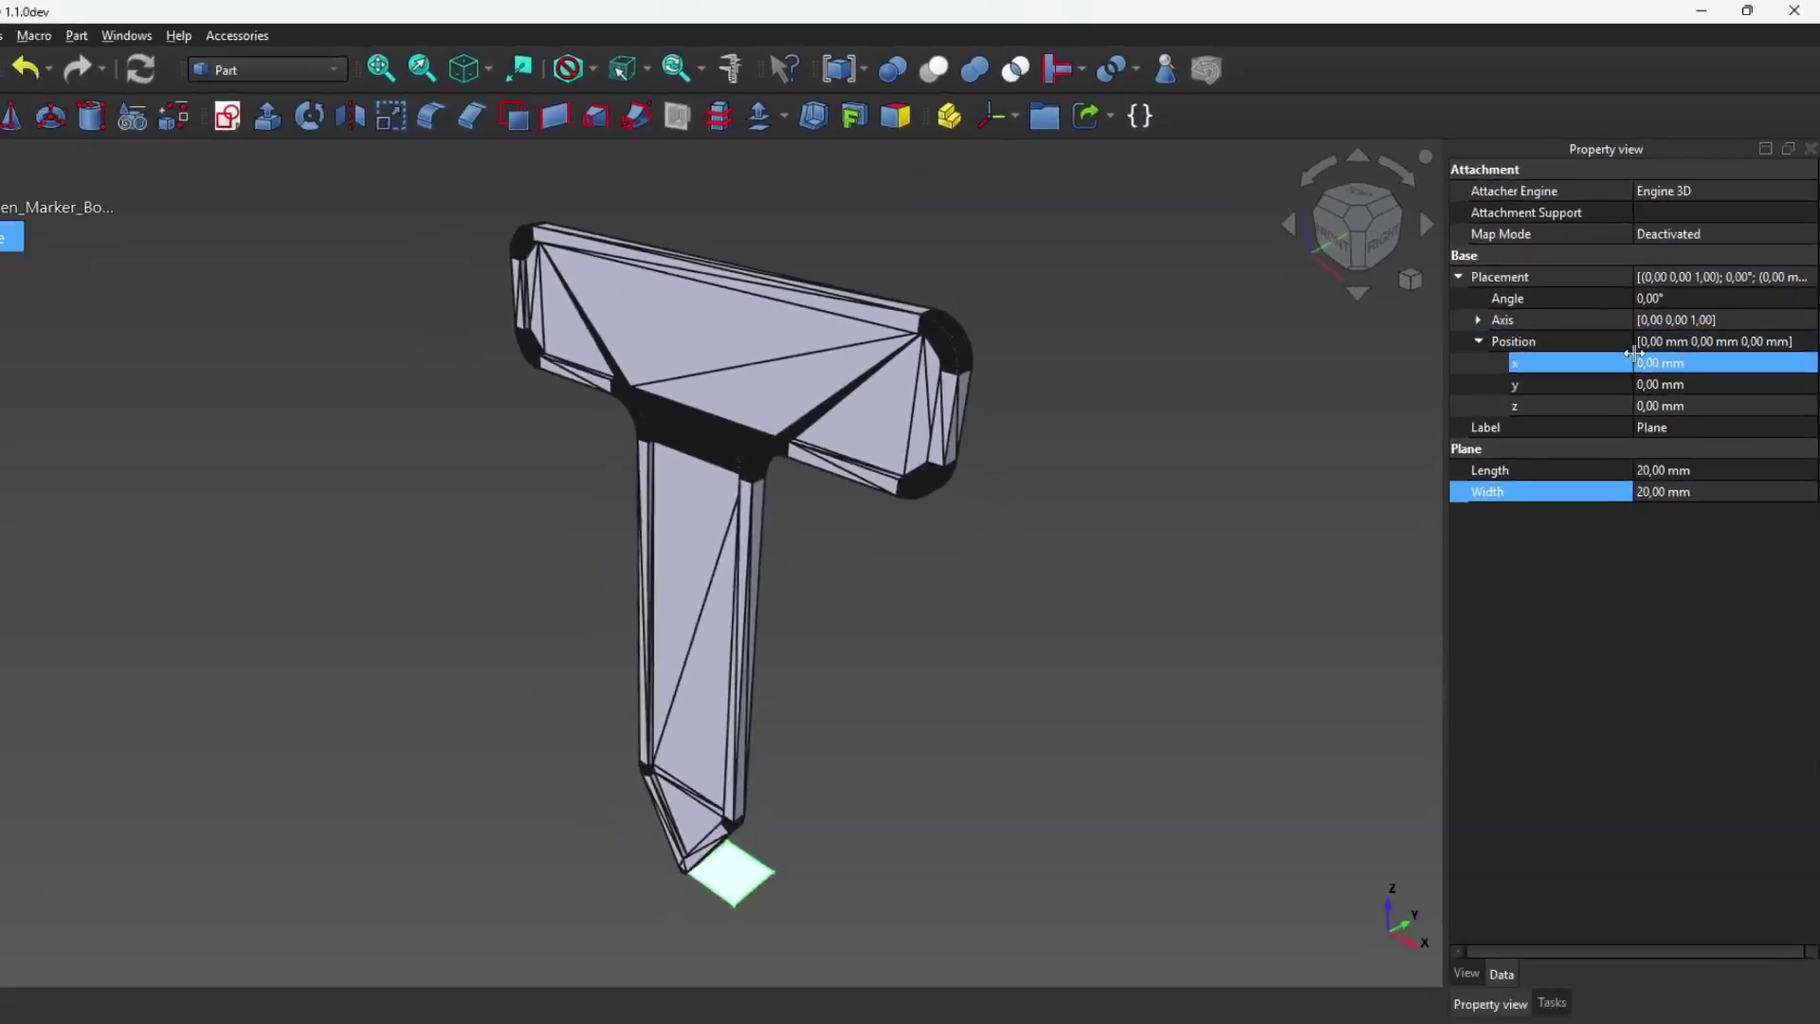
{"action": "left_click", "coordinate": [1707, 364]}
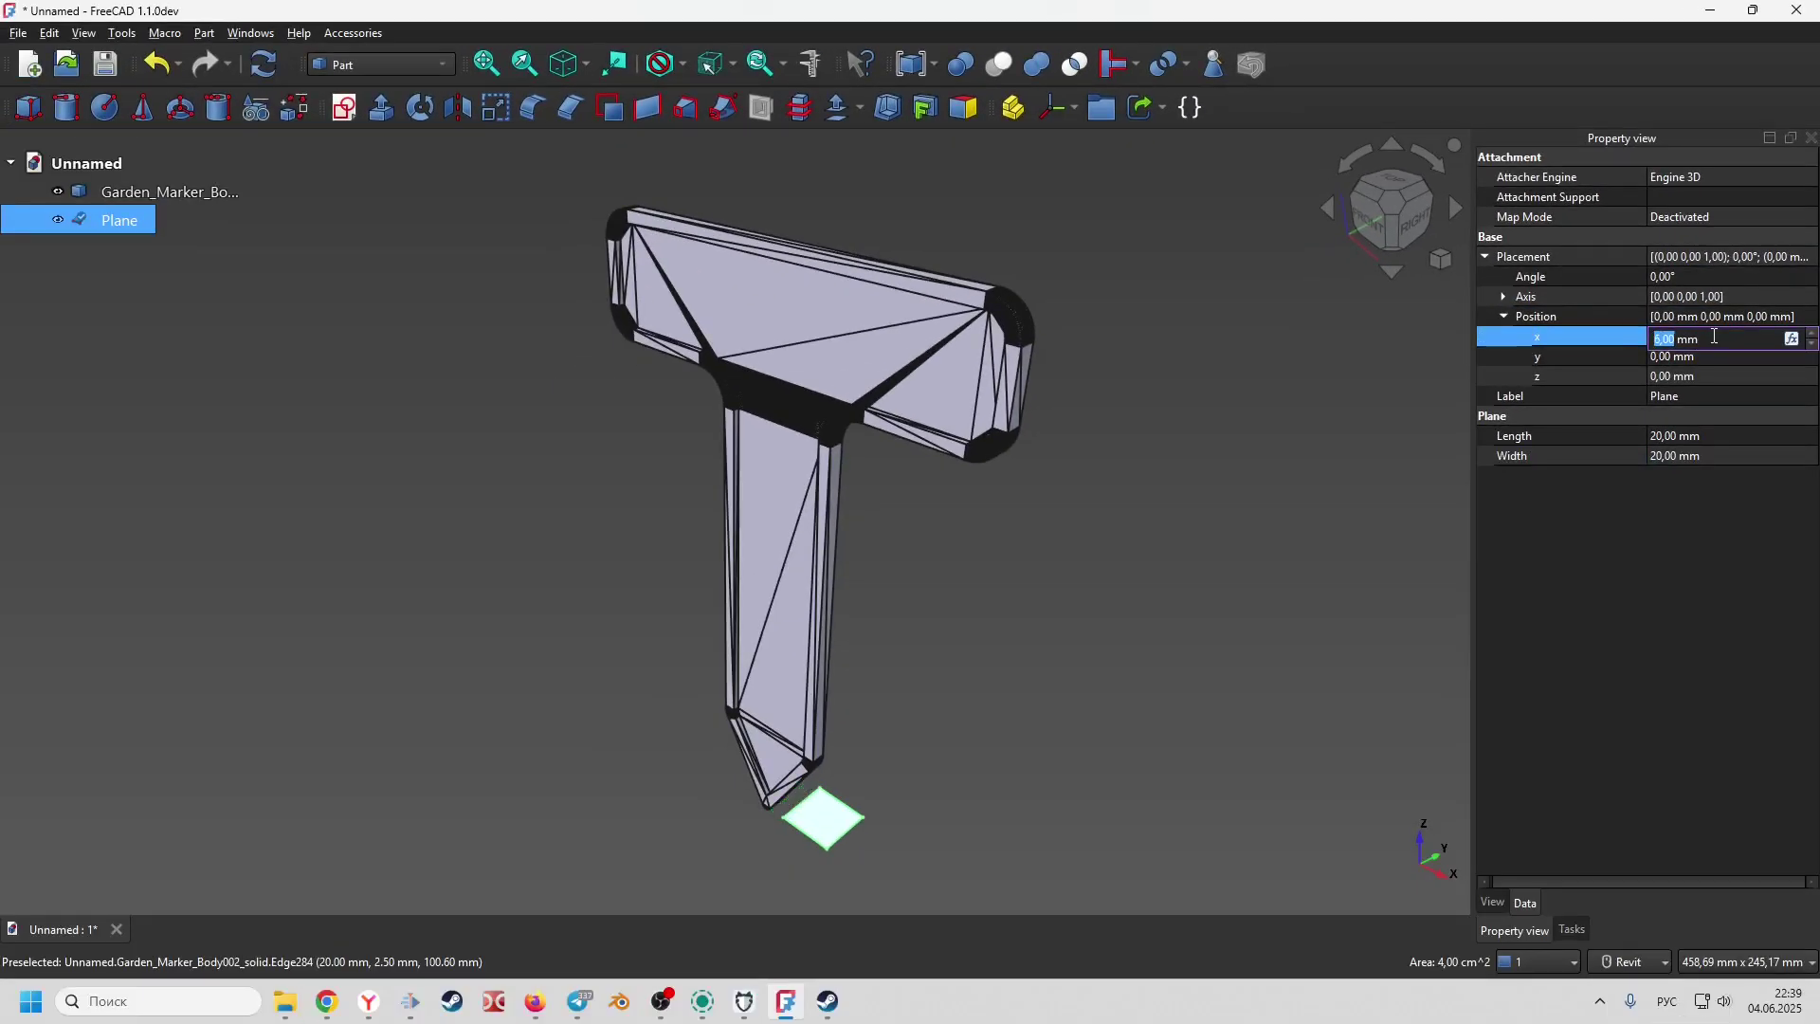
{"action": "left_click", "coordinate": [1712, 358]}
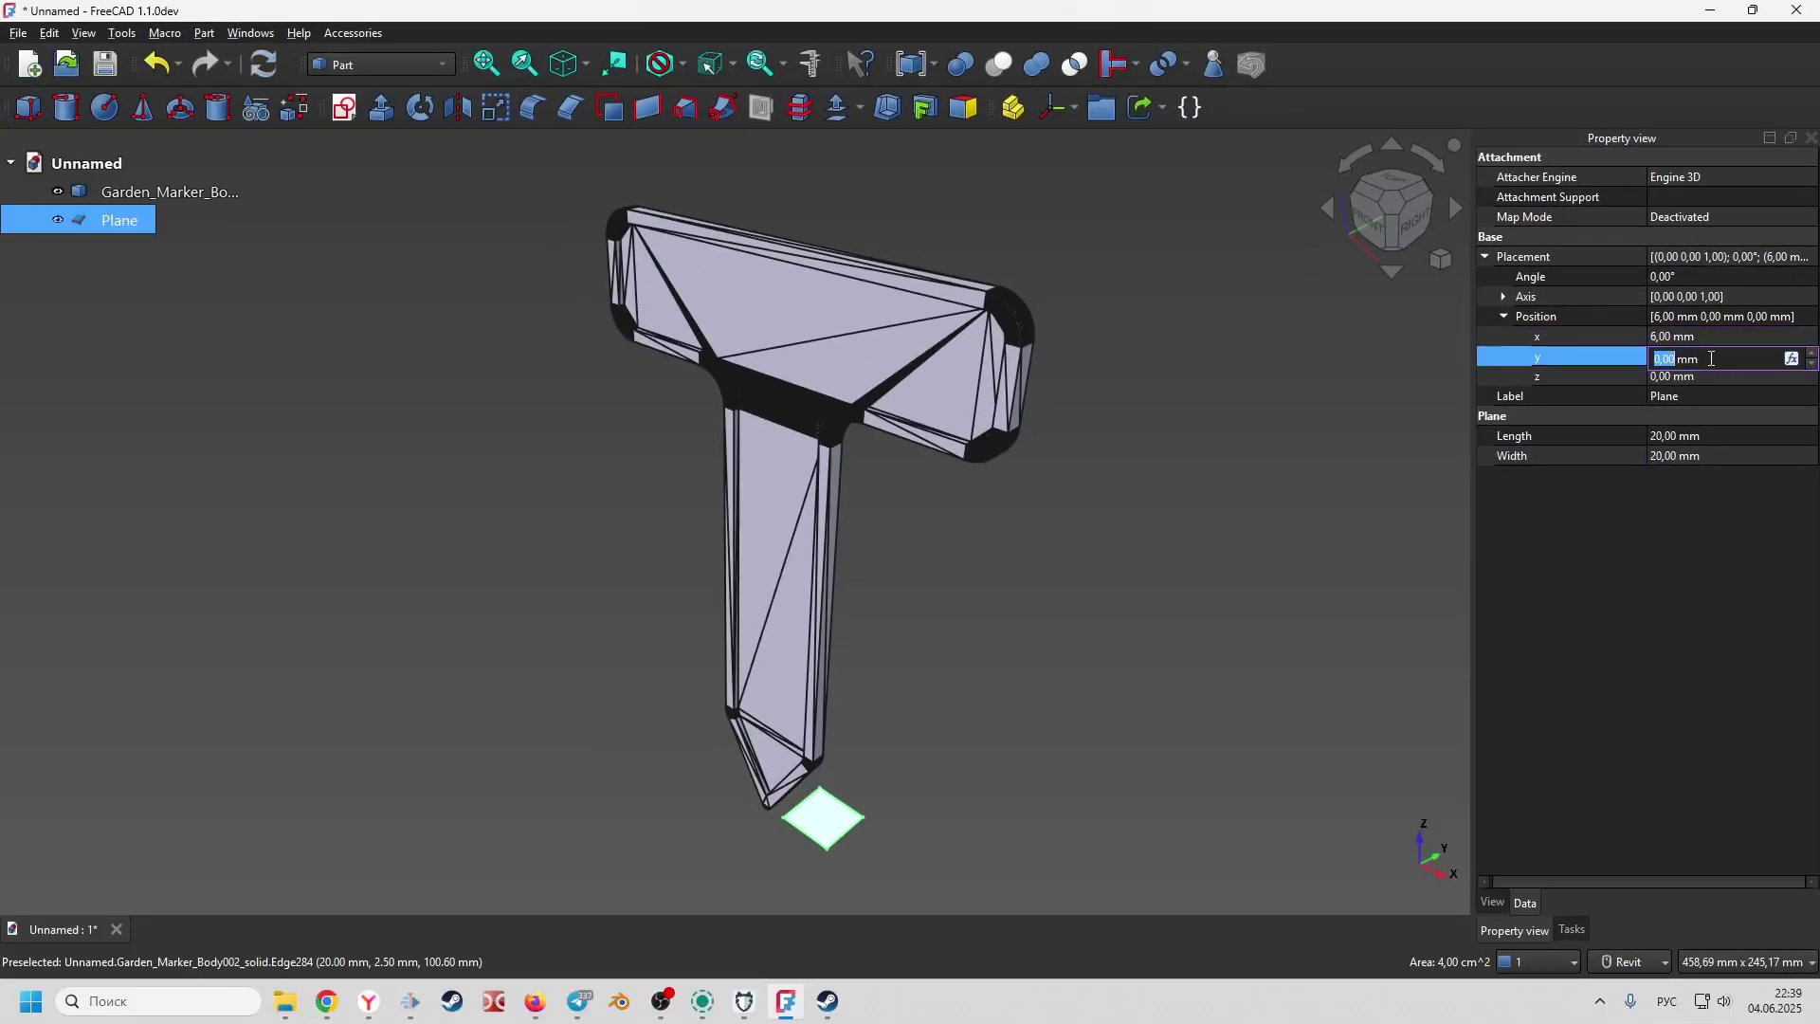
{"action": "left_click", "coordinate": [1712, 376]}
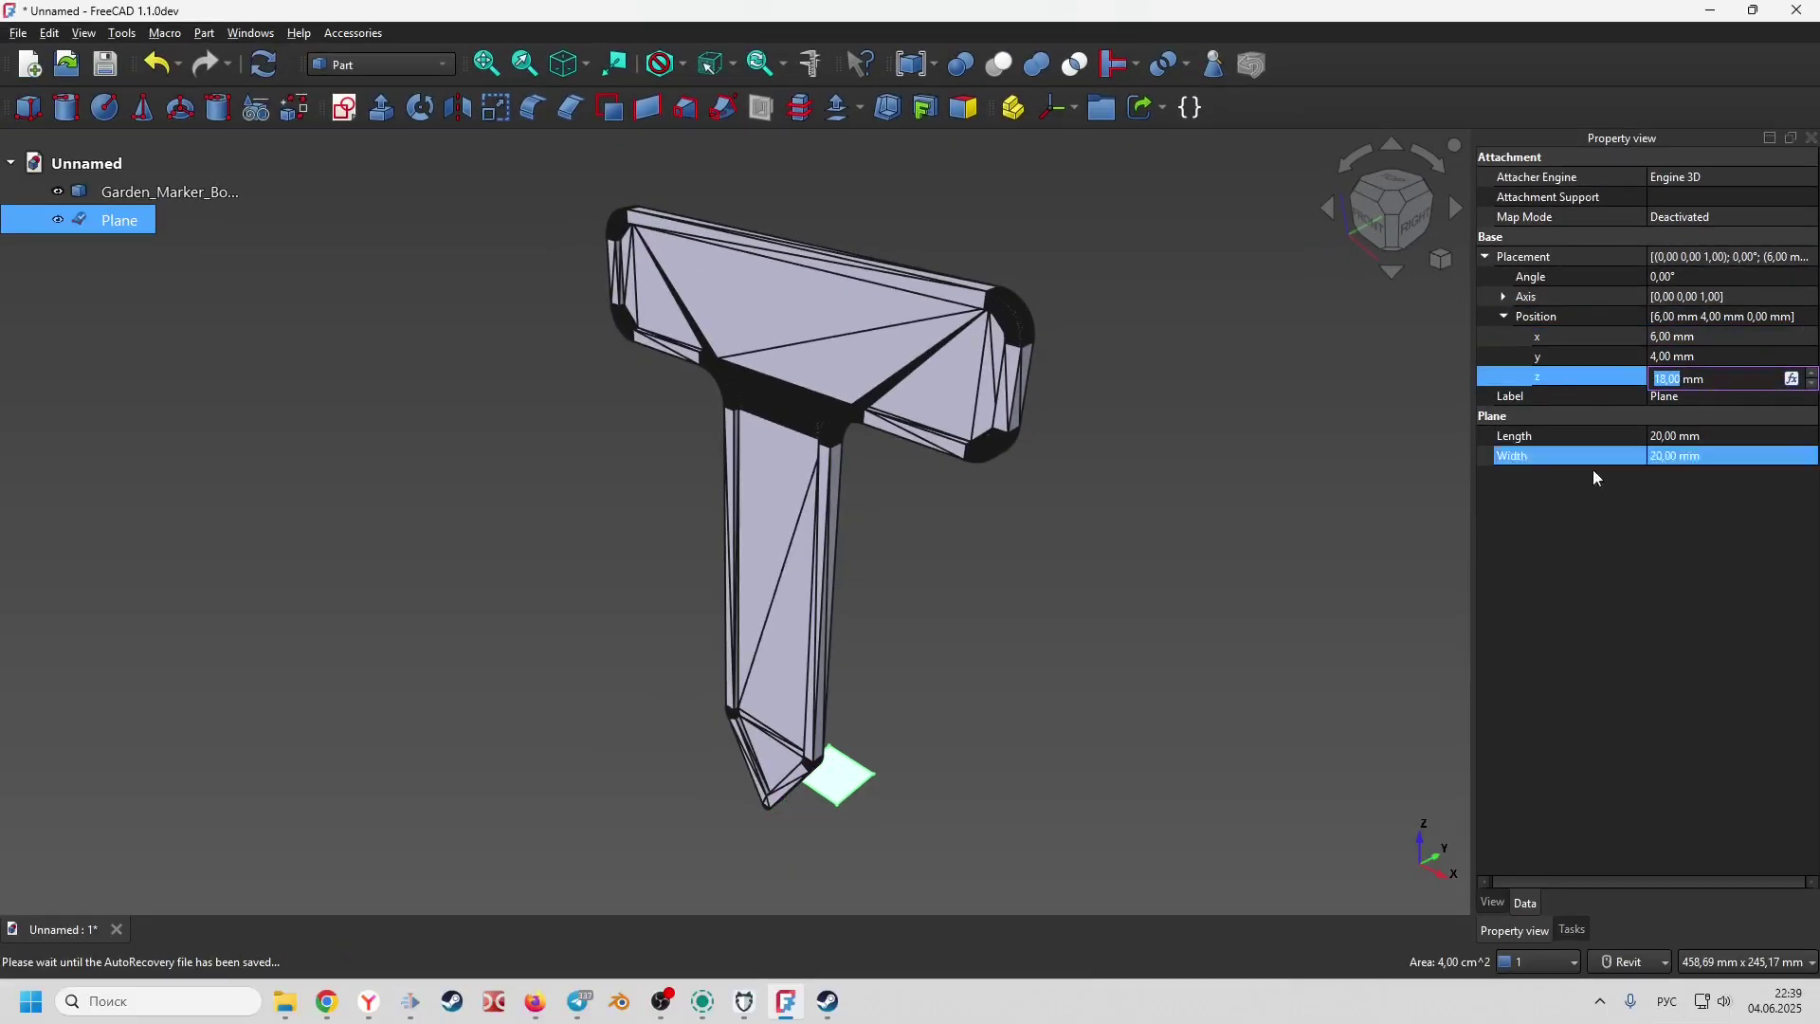
{"action": "left_click", "coordinate": [464, 339]}
- Transform the Plane to x −23, y −16, z 70 mm across the marker's leg
{"action": "left_click", "coordinate": [140, 227]}
{"action": "right_click", "coordinate": [140, 228]}
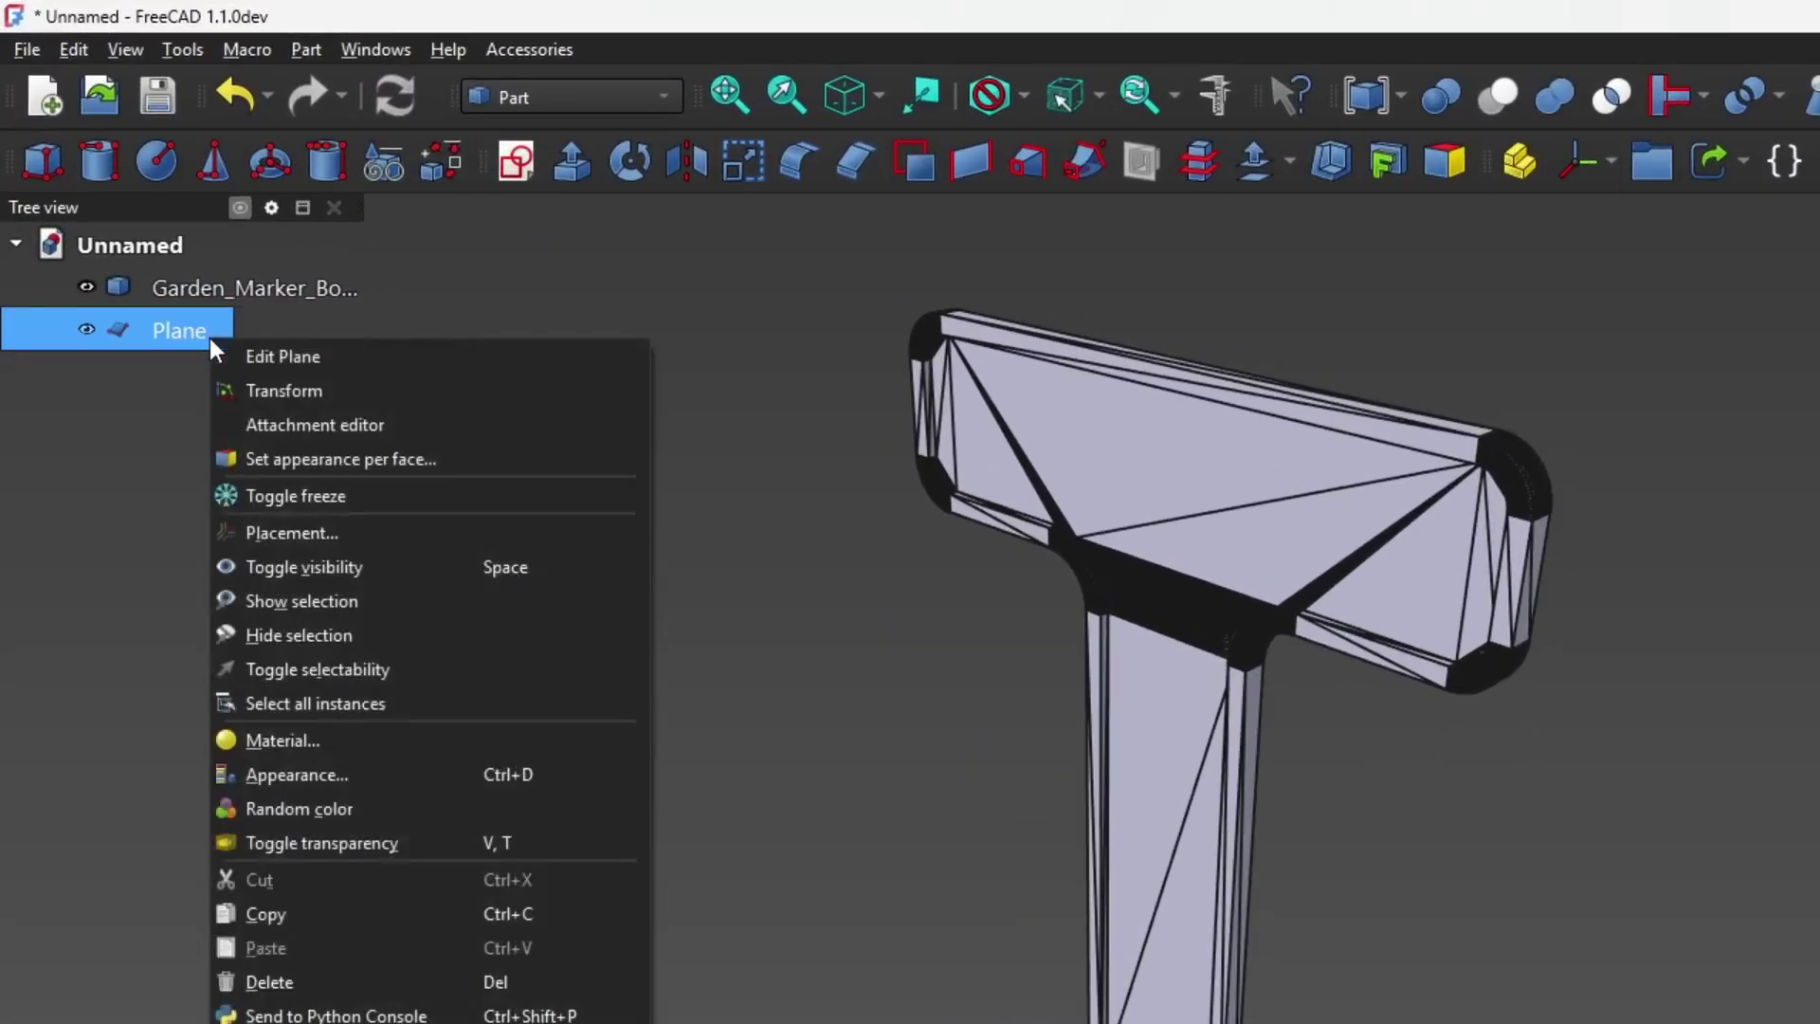
{"action": "left_click", "coordinate": [286, 391]}
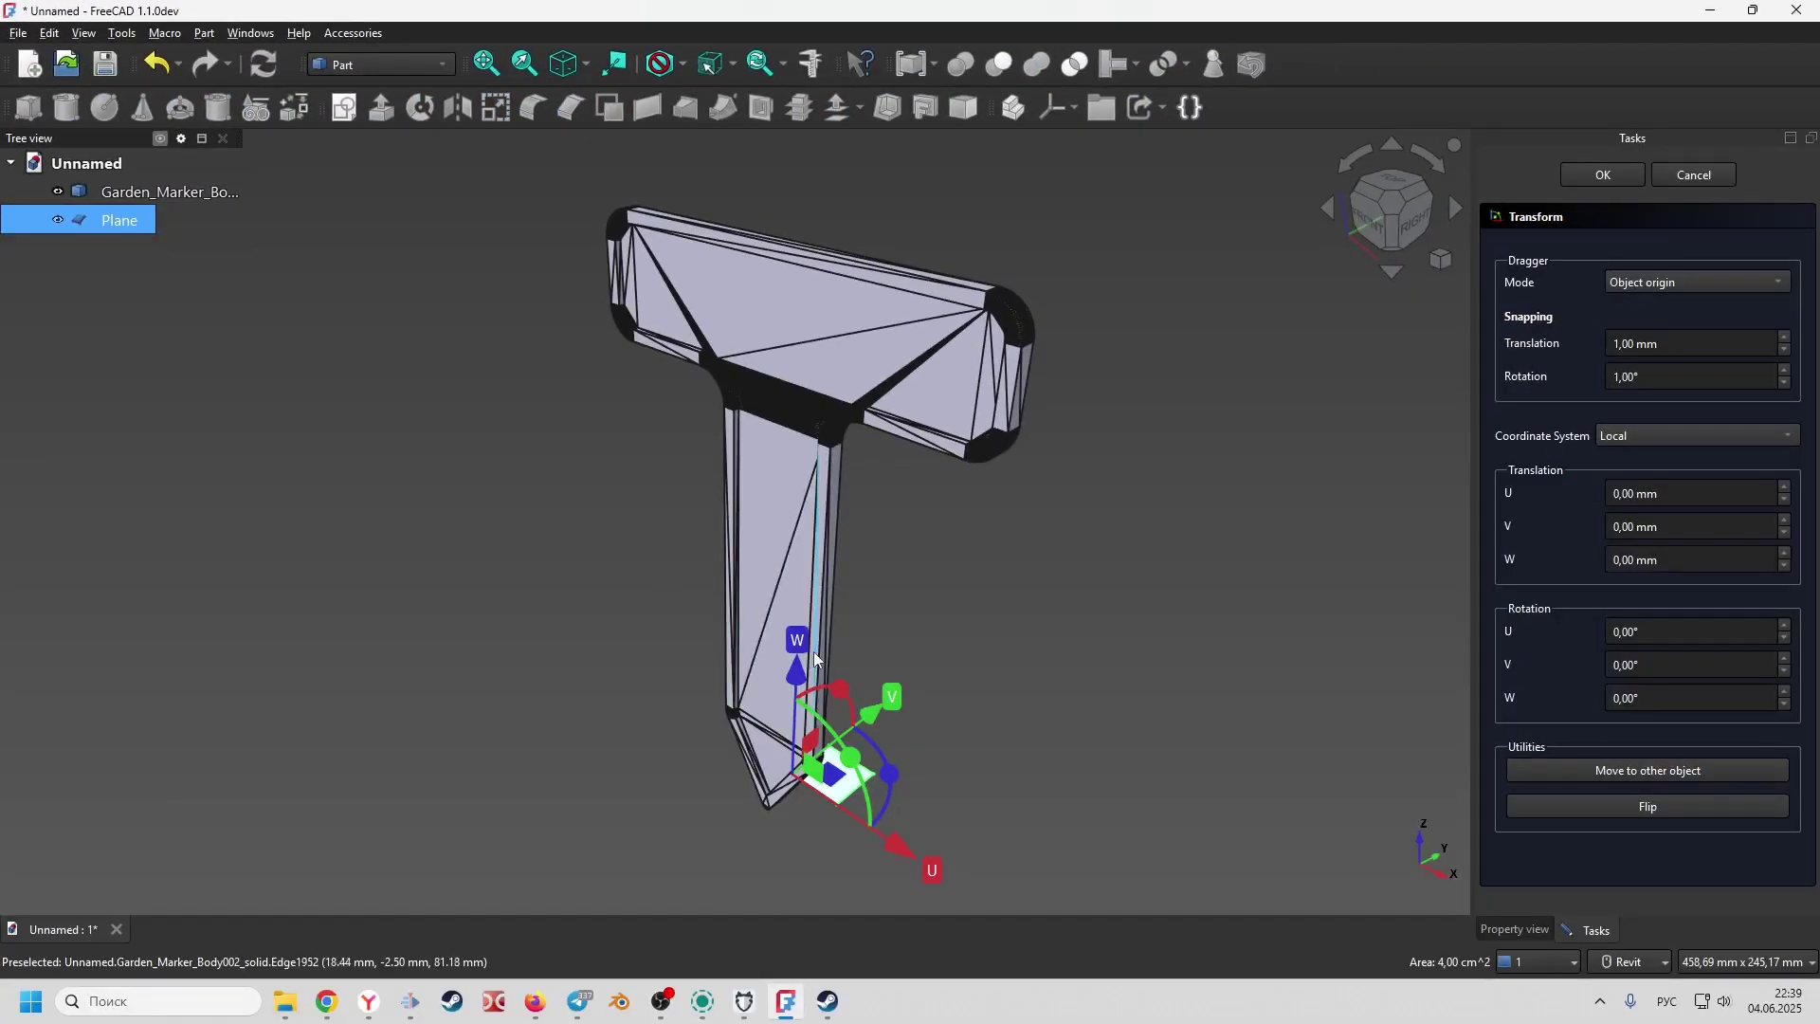
{"action": "left_click_drag", "start_coordinate": [799, 685], "coordinate": [808, 550]}
{"action": "left_click_drag", "start_coordinate": [880, 599], "coordinate": [802, 662]}
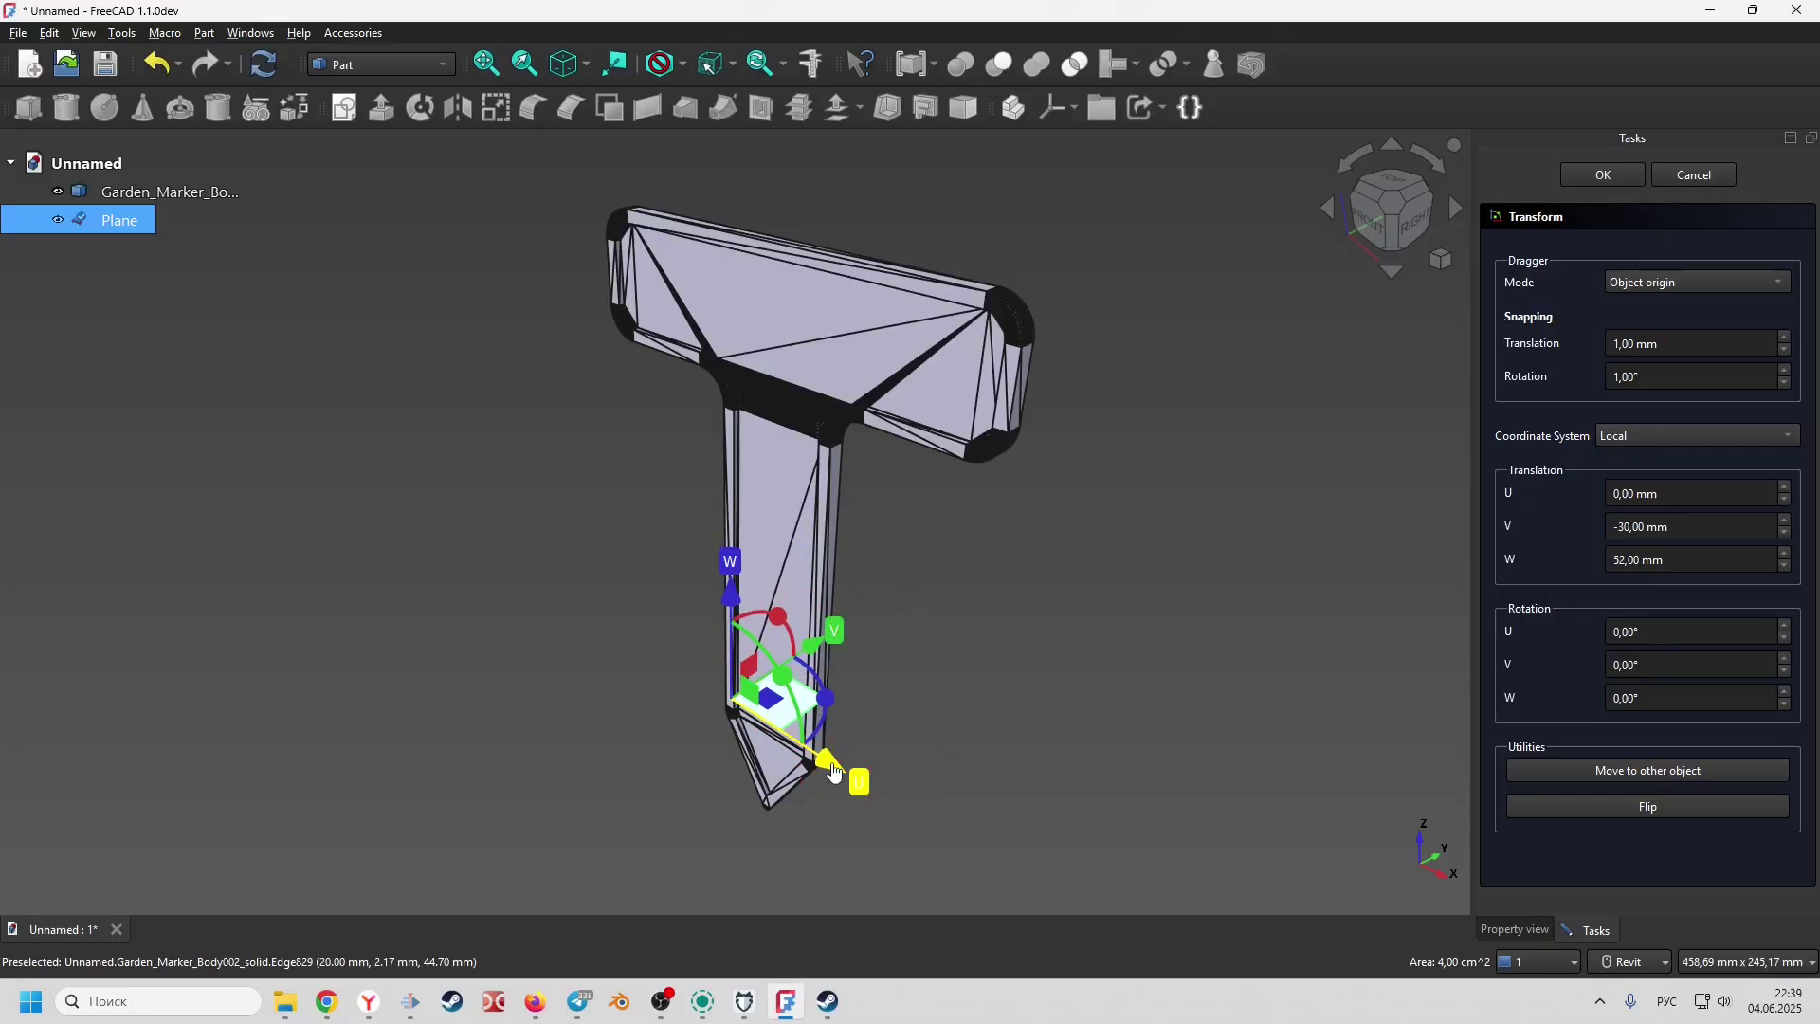
{"action": "left_click_drag", "start_coordinate": [834, 773], "coordinate": [766, 730]}
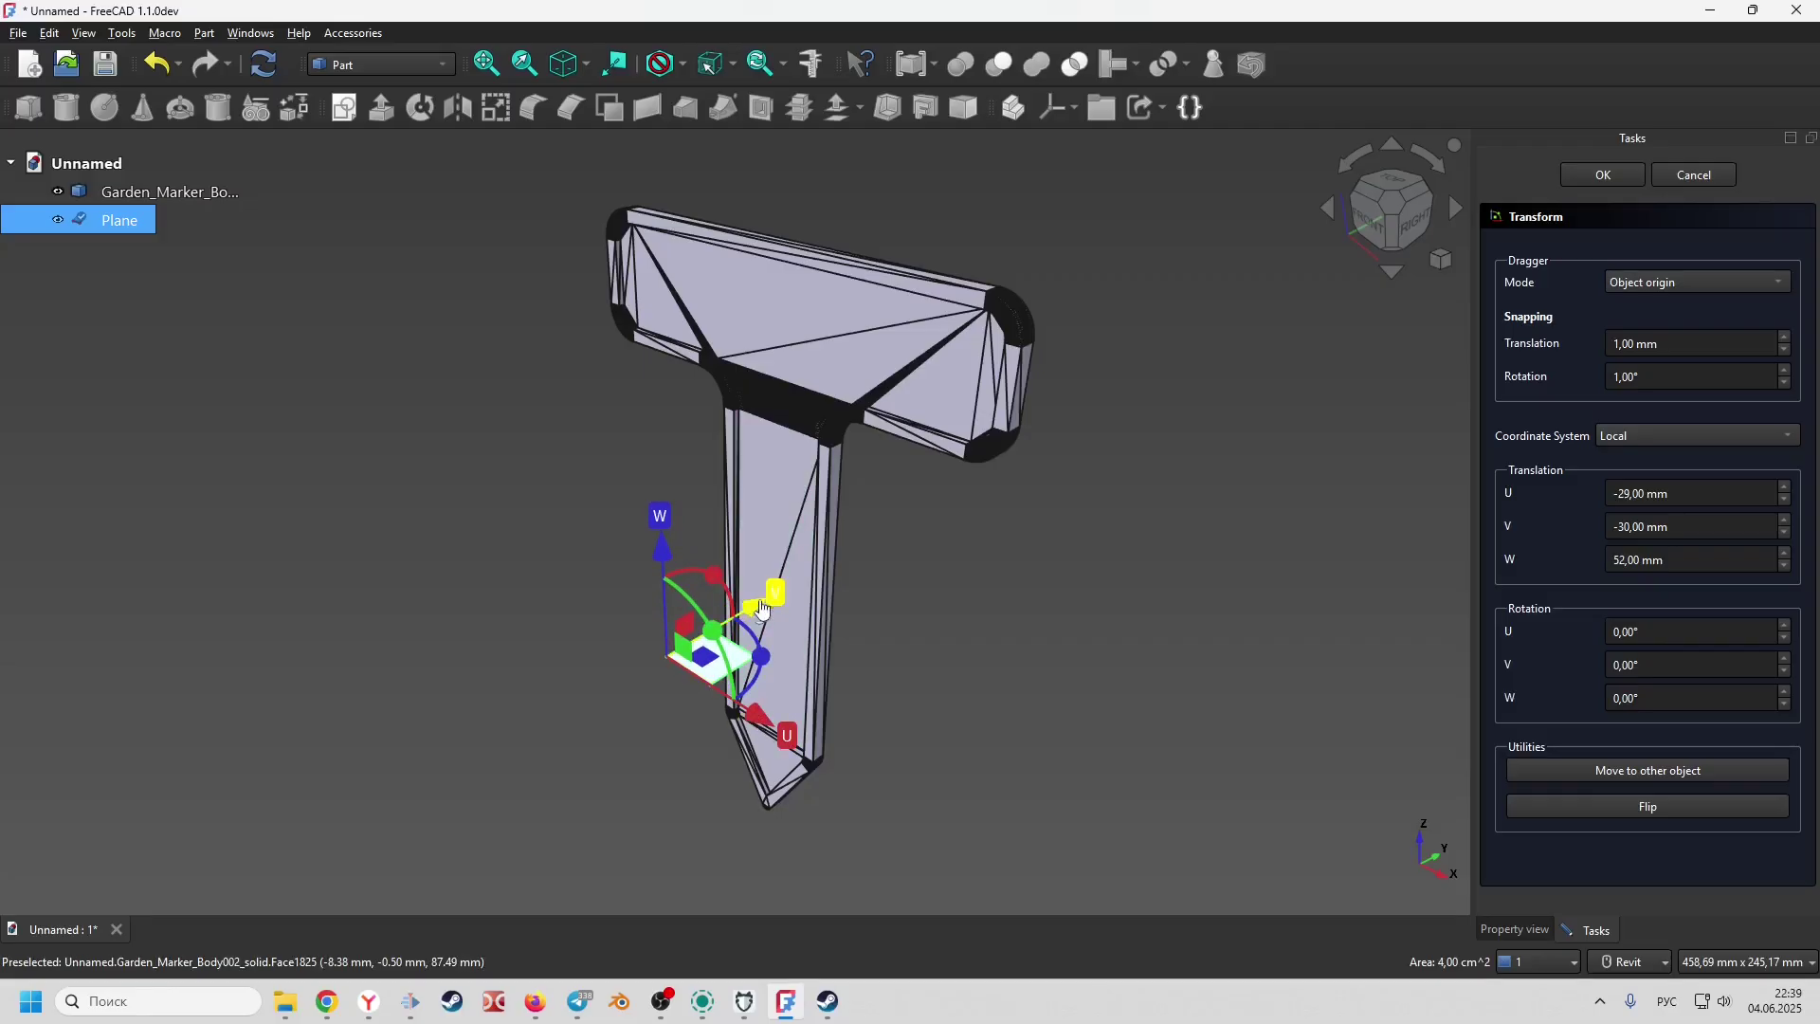
{"action": "mouse_move", "coordinate": [764, 610]}
{"action": "left_mouse_down"}
{"action": "mouse_move", "coordinate": [806, 577]}
{"action": "mouse_move", "coordinate": [783, 593]}
{"action": "left_mouse_up"}
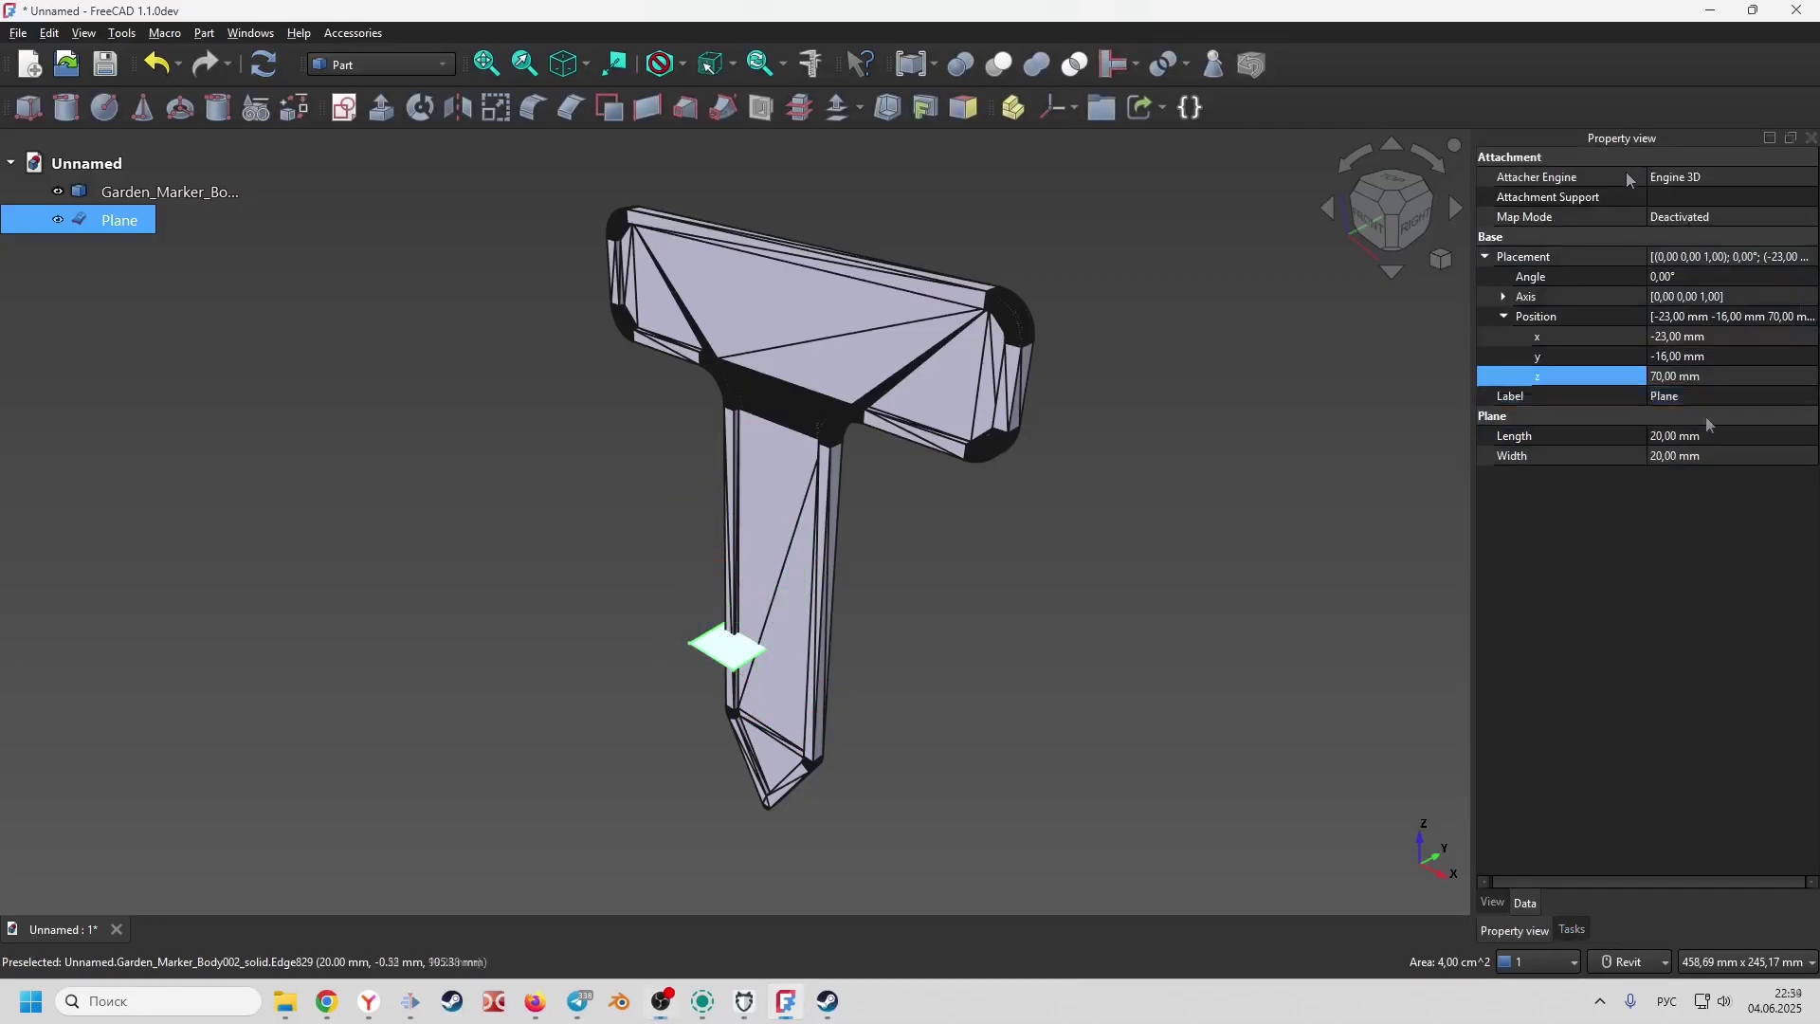
- Set the Plane's Length to 50 mm and increase its Width
{"action": "left_click", "coordinate": [1727, 436]}
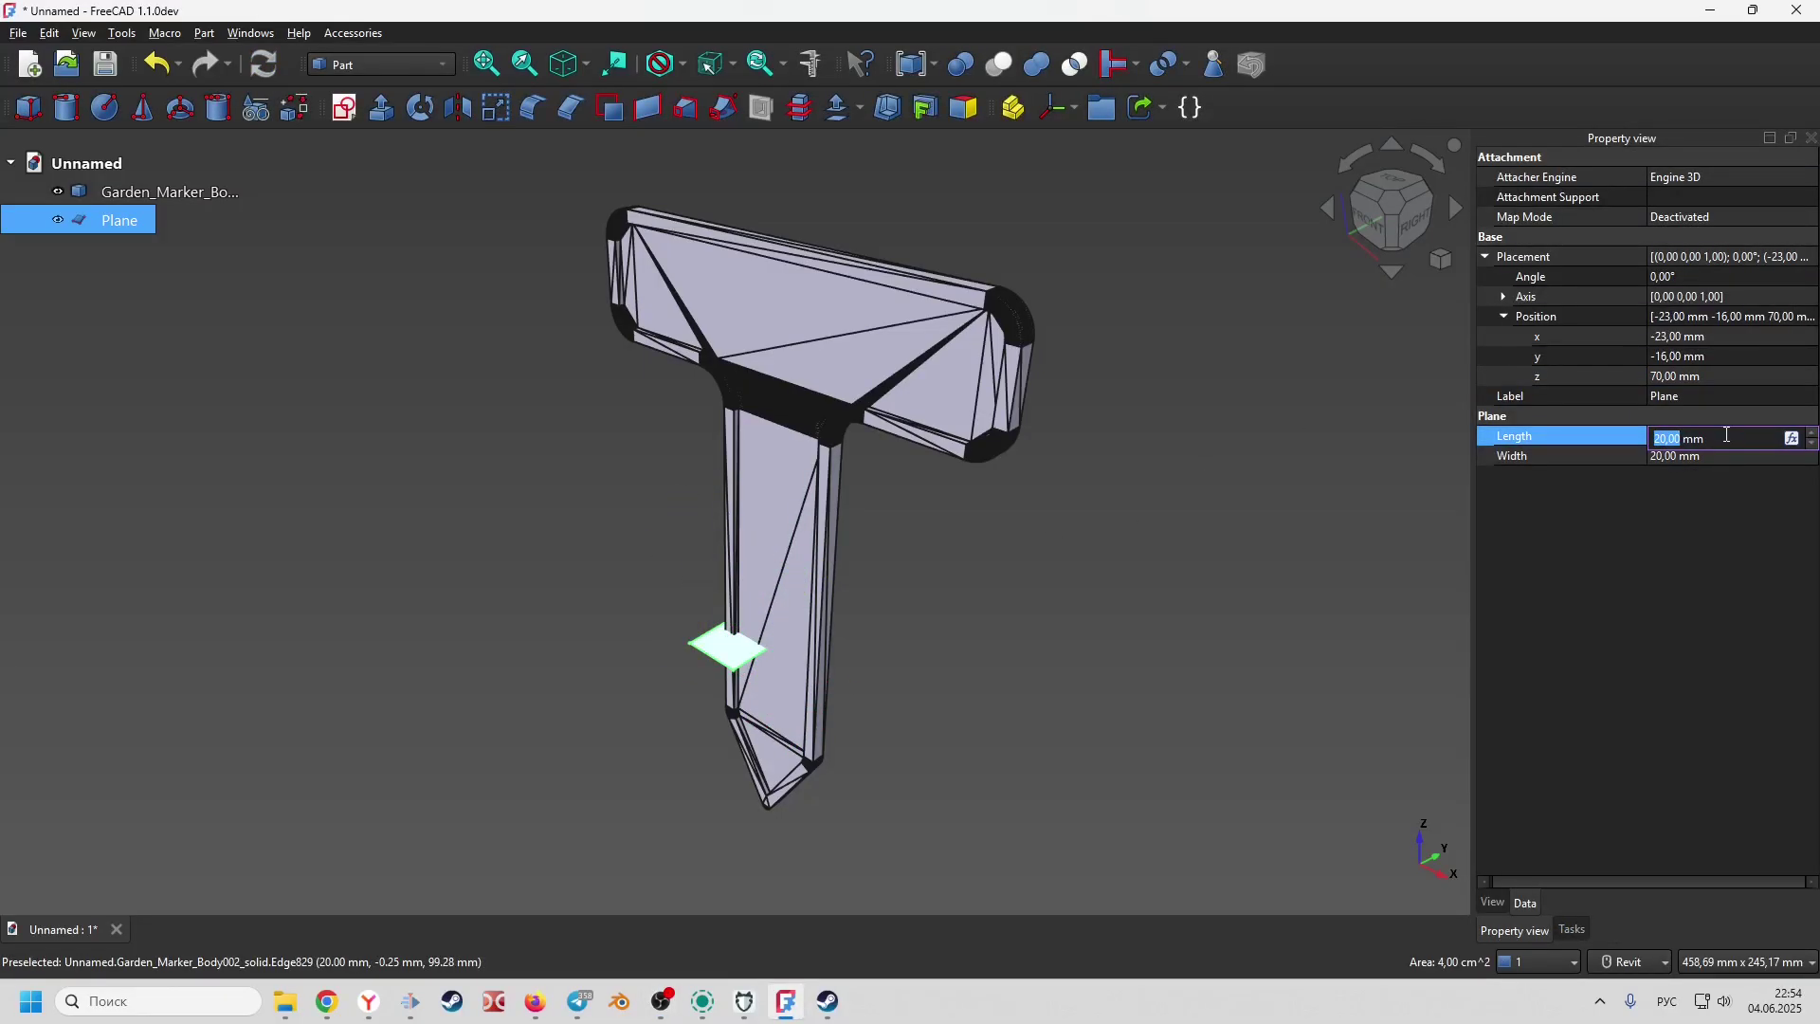
{"action": "left_click", "coordinate": [1720, 459]}
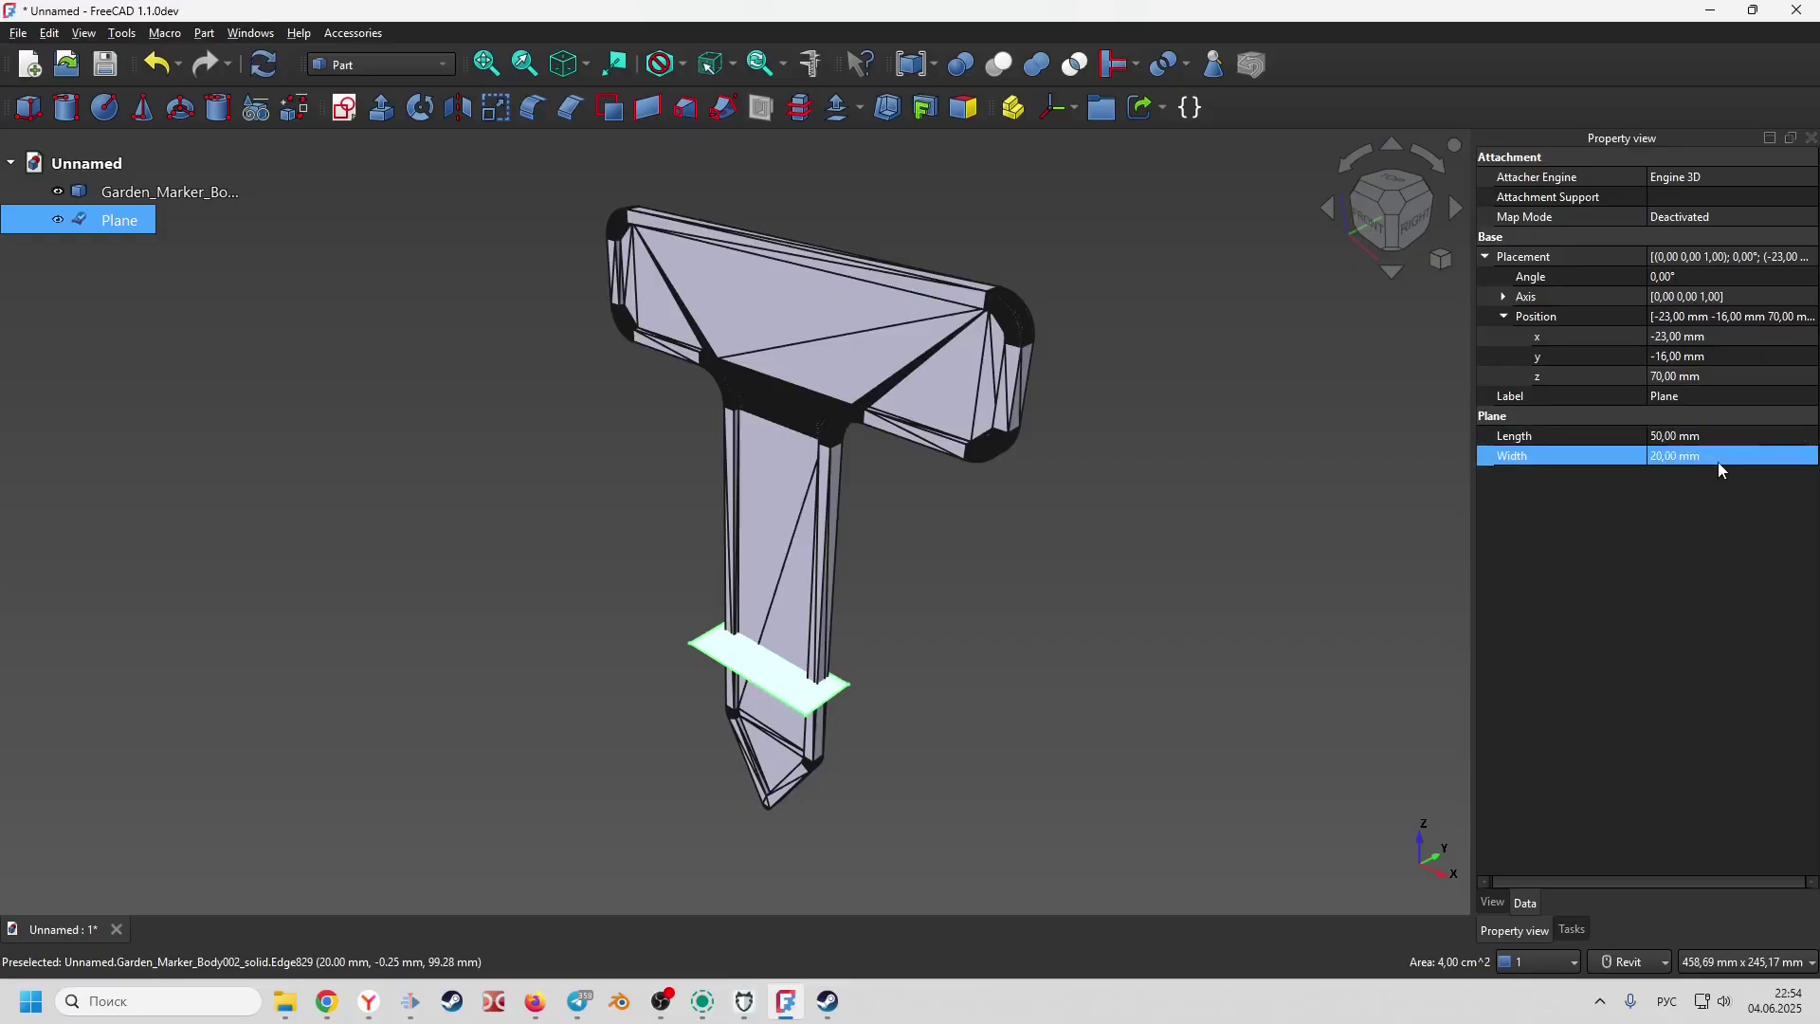
{"action": "scroll", "coordinate": [1721, 462], "scroll_direction": "up", "scroll_amount": 5}
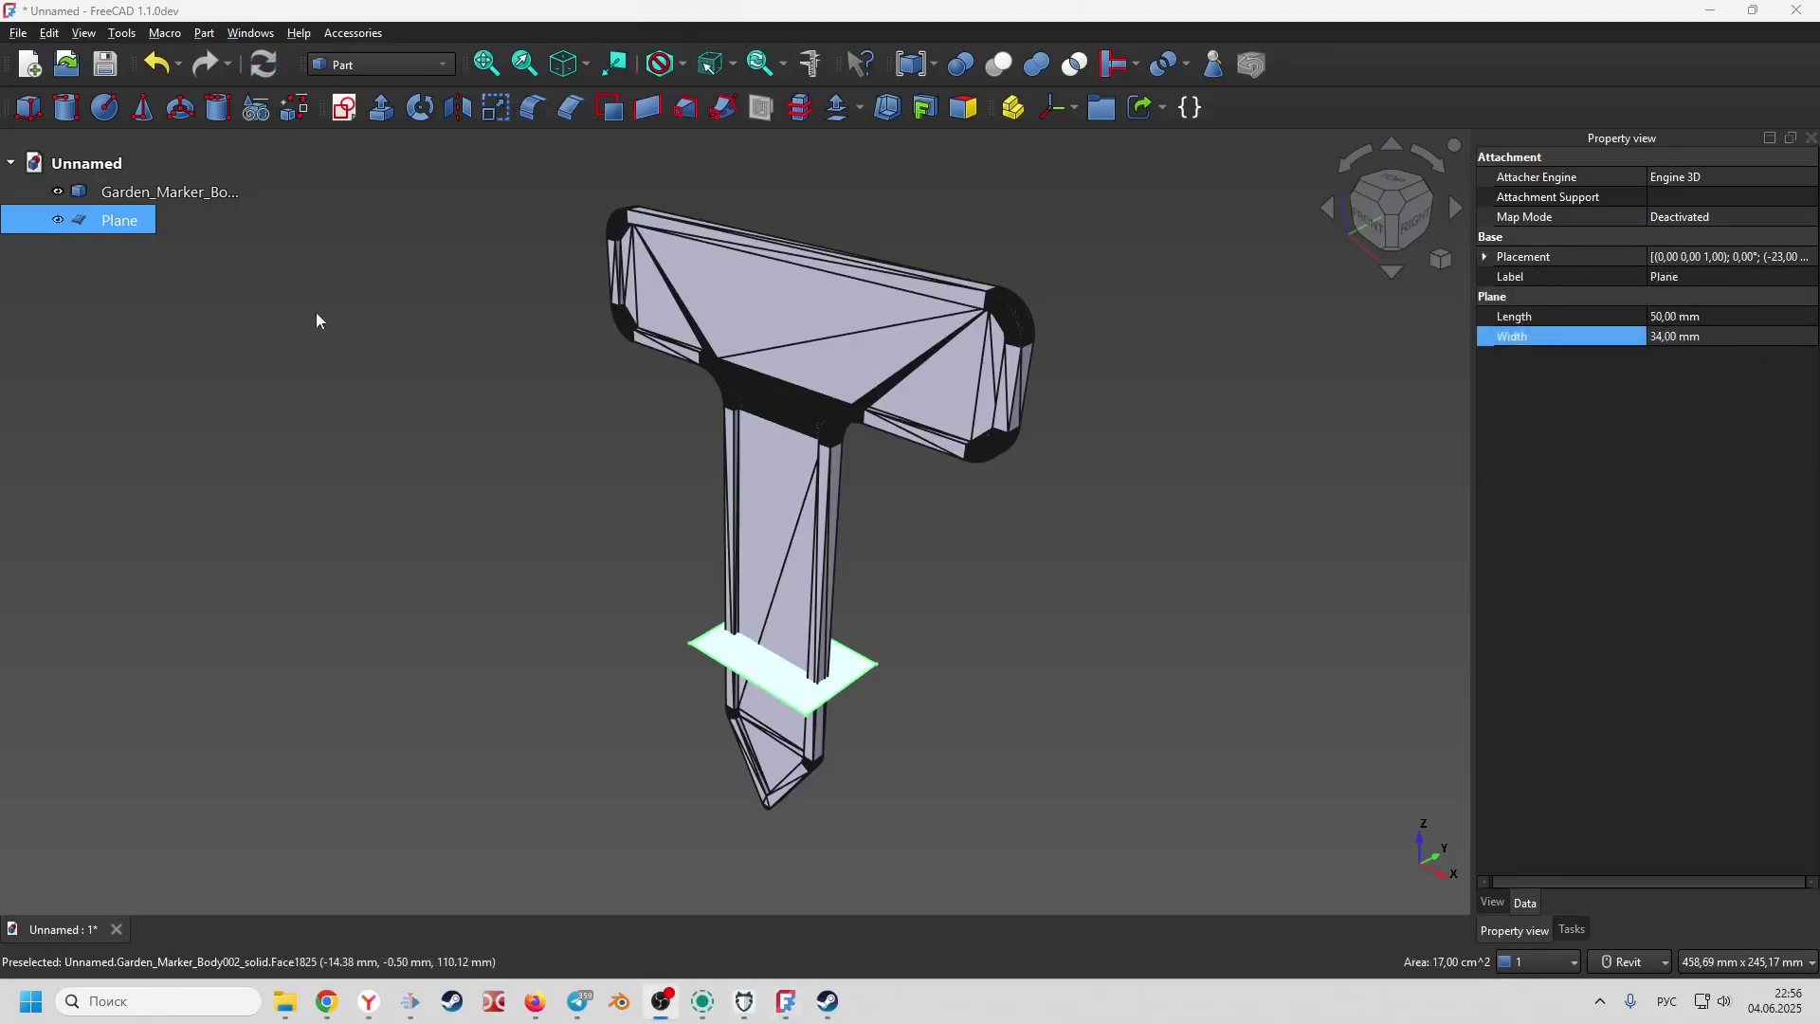
- Slice the marker body apart at the Plane into Slice.0 and Slice.1 under Exploded Slice
{"action": "left_click", "coordinate": [185, 199]}
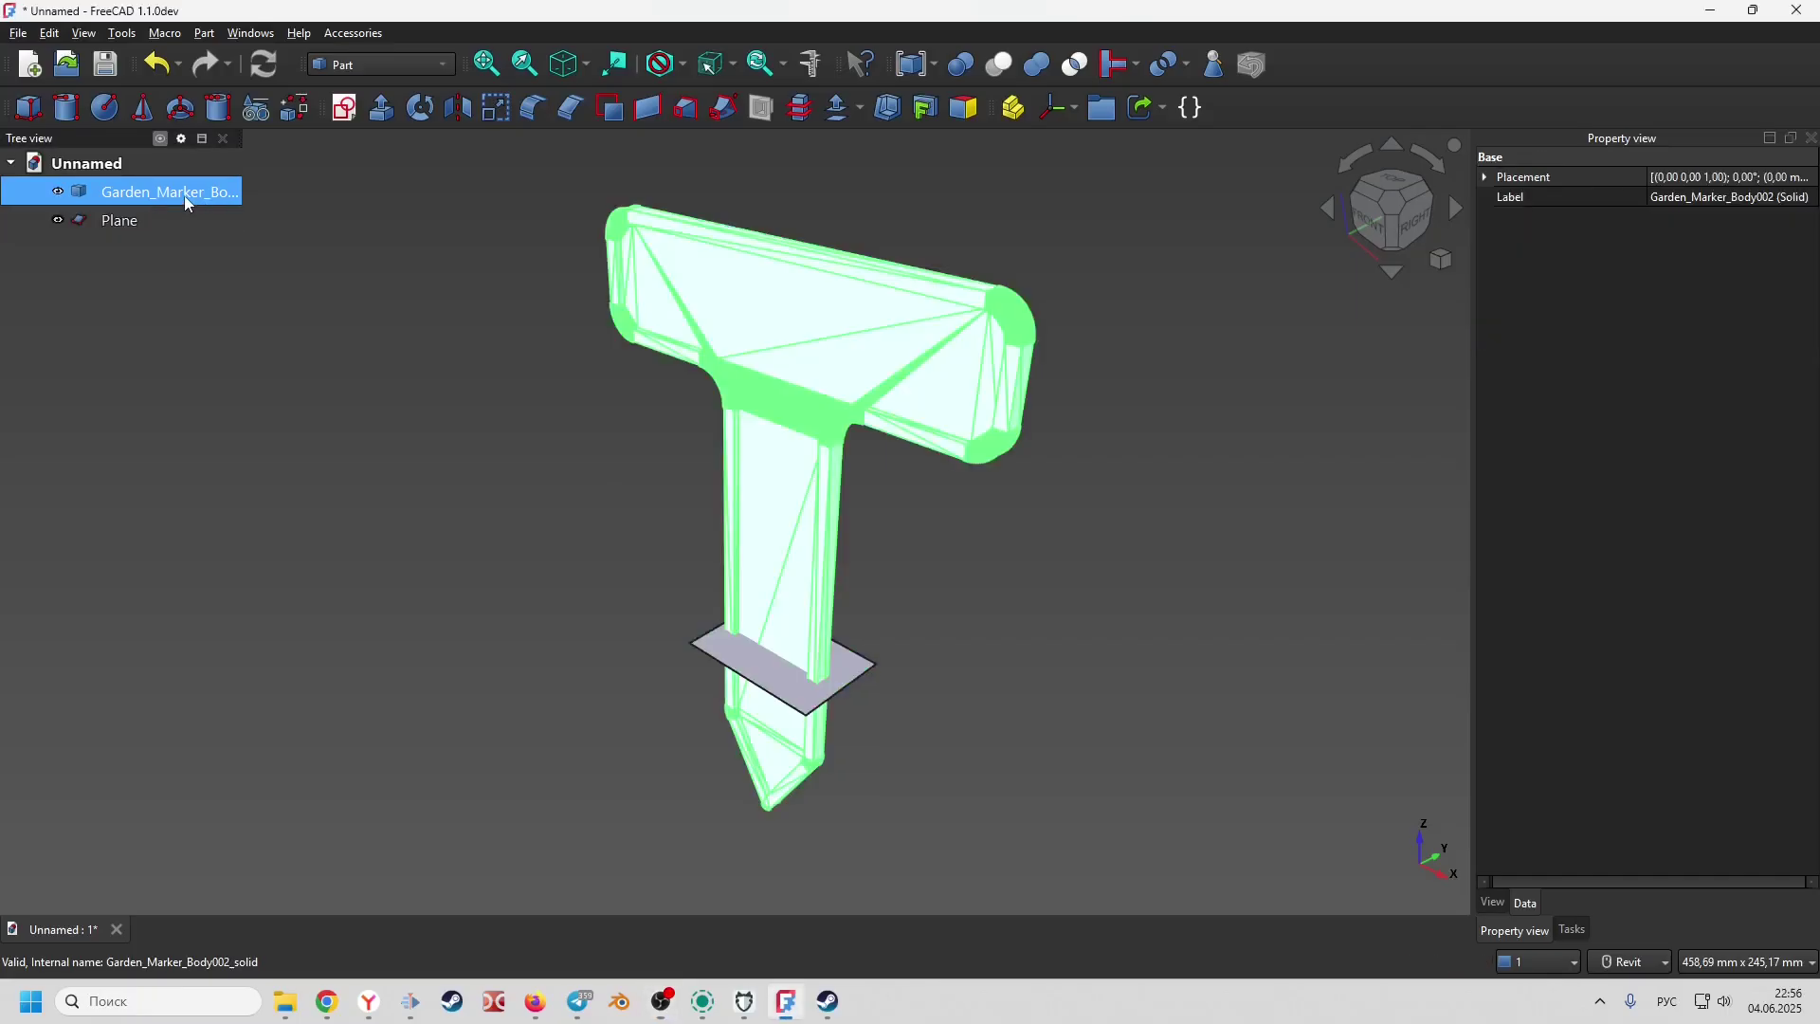
{"action": "left_click", "coordinate": [139, 224], "text": "ctrl"}
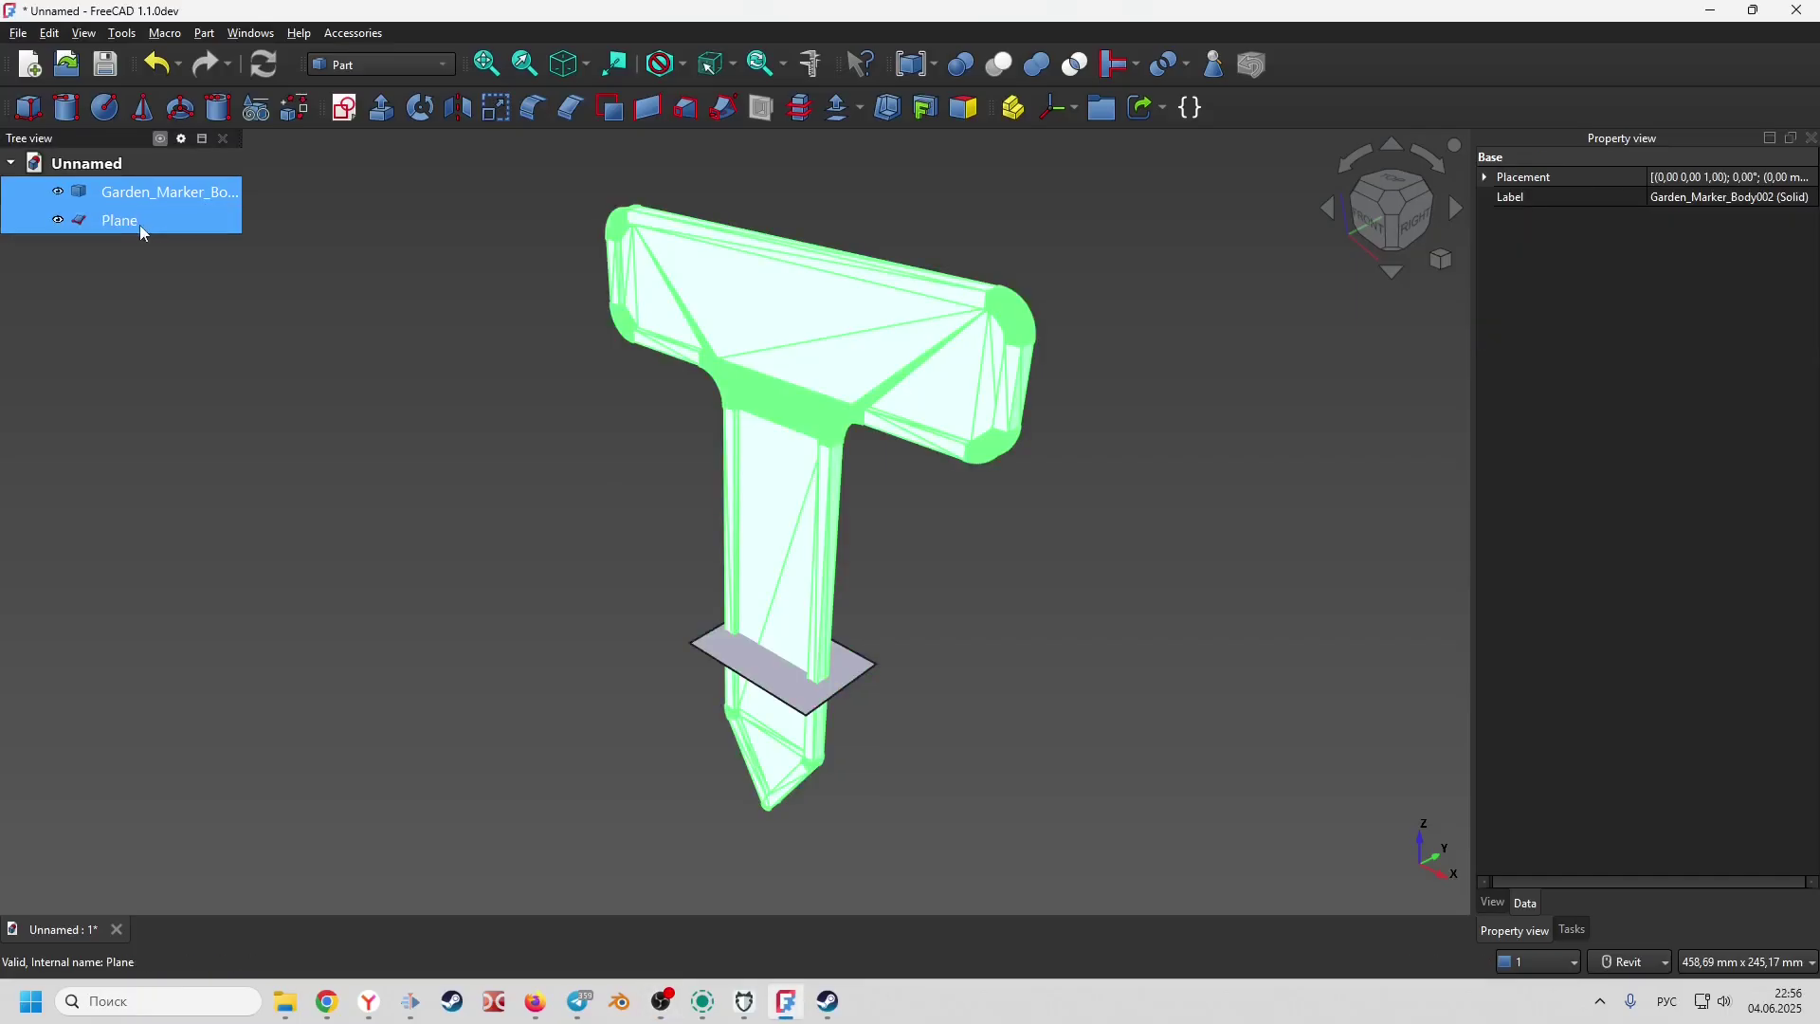
{"action": "left_click", "coordinate": [204, 33]}
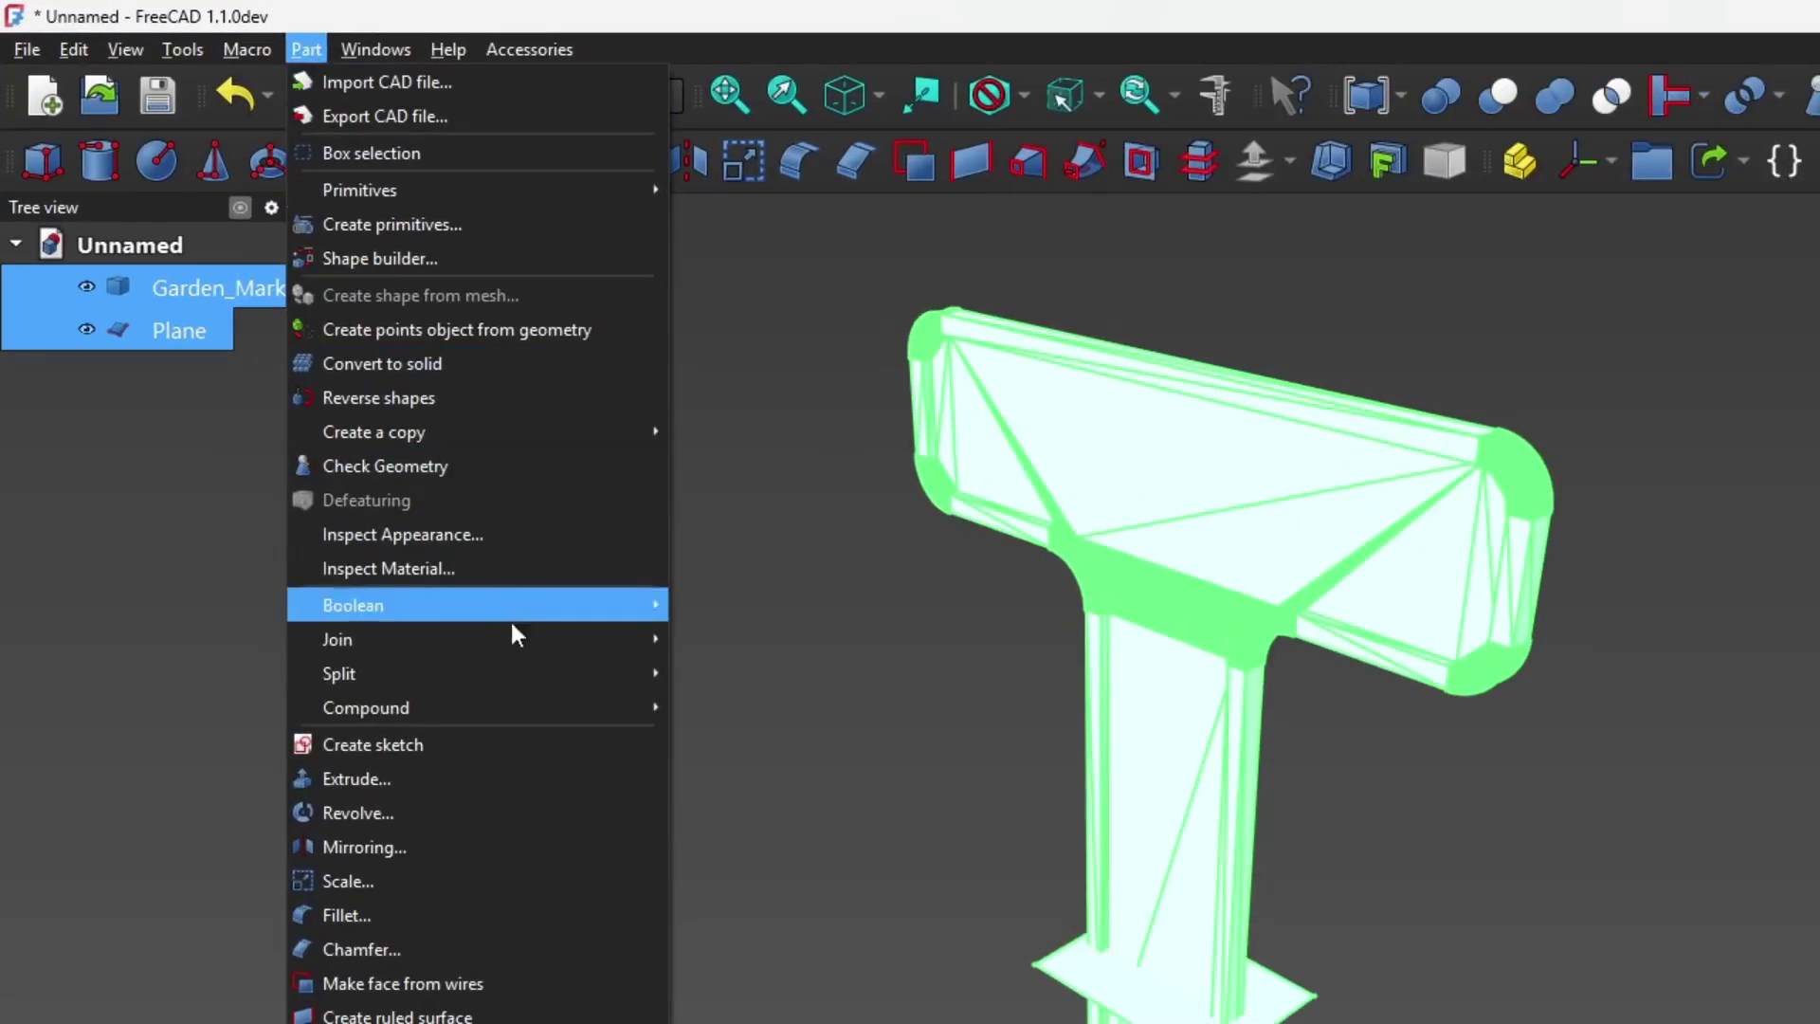
{"action": "mouse_move", "coordinate": [531, 664]}
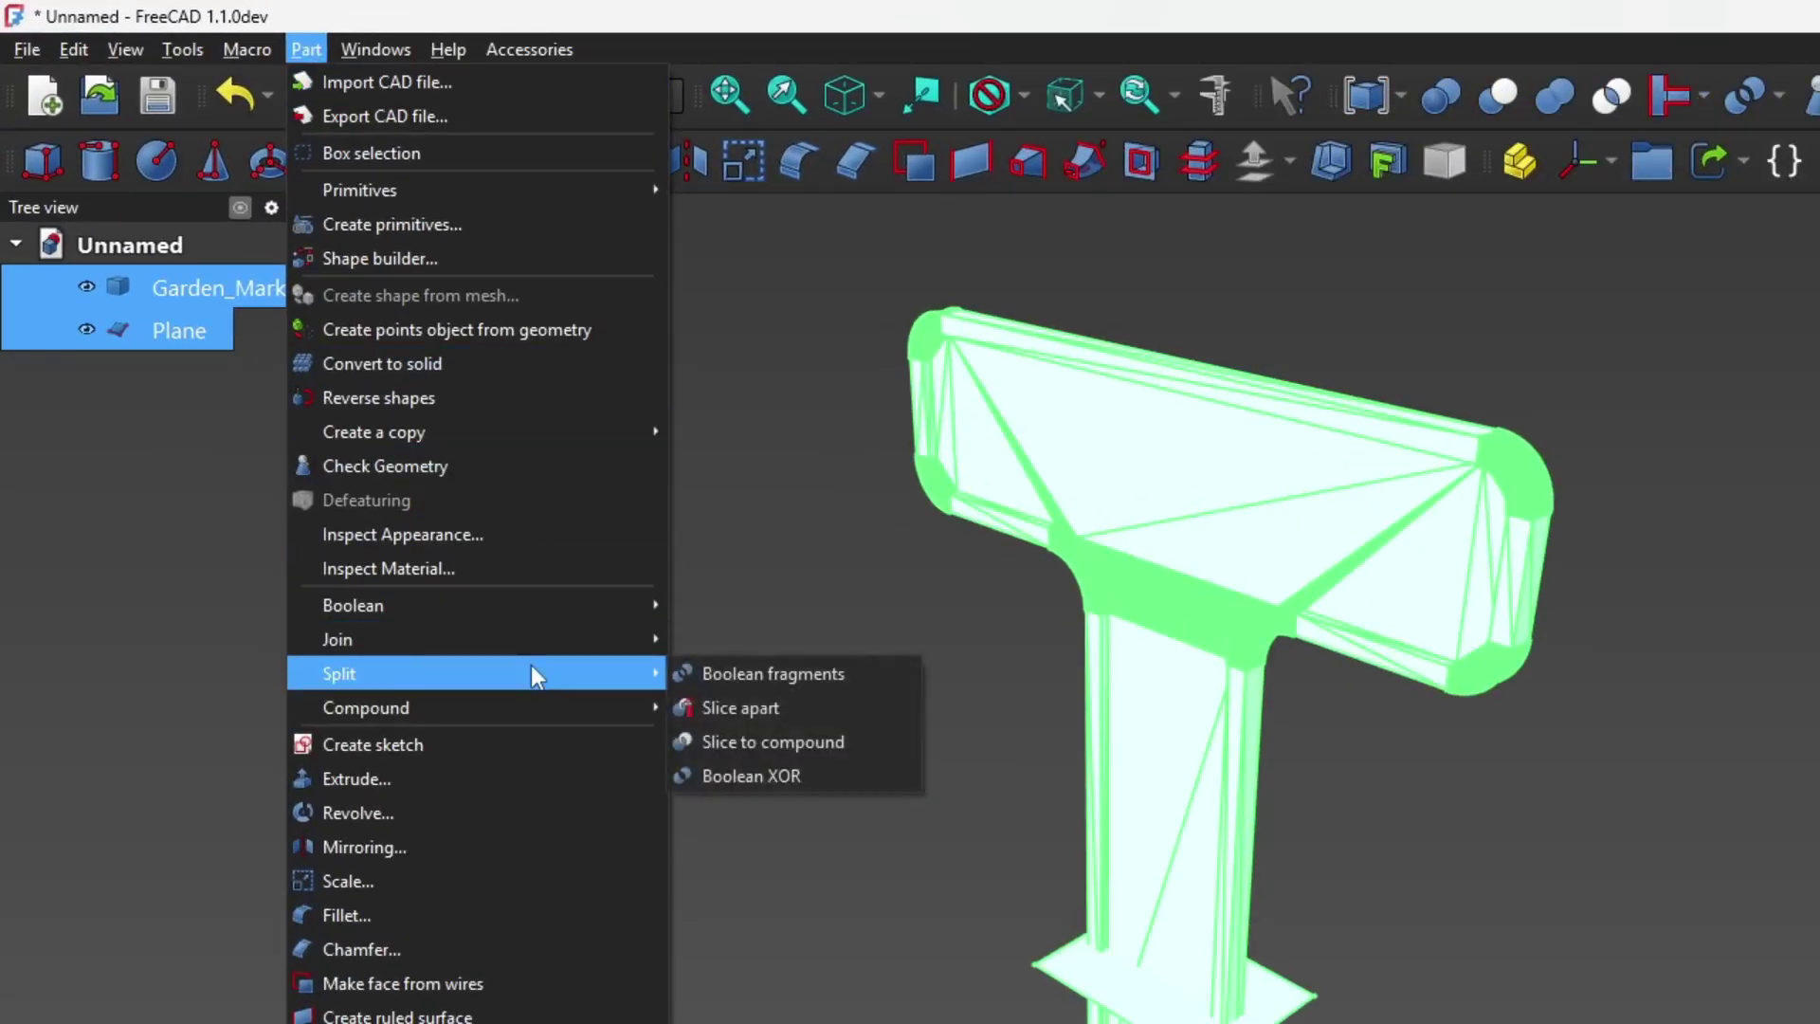
{"action": "left_click", "coordinate": [804, 713]}
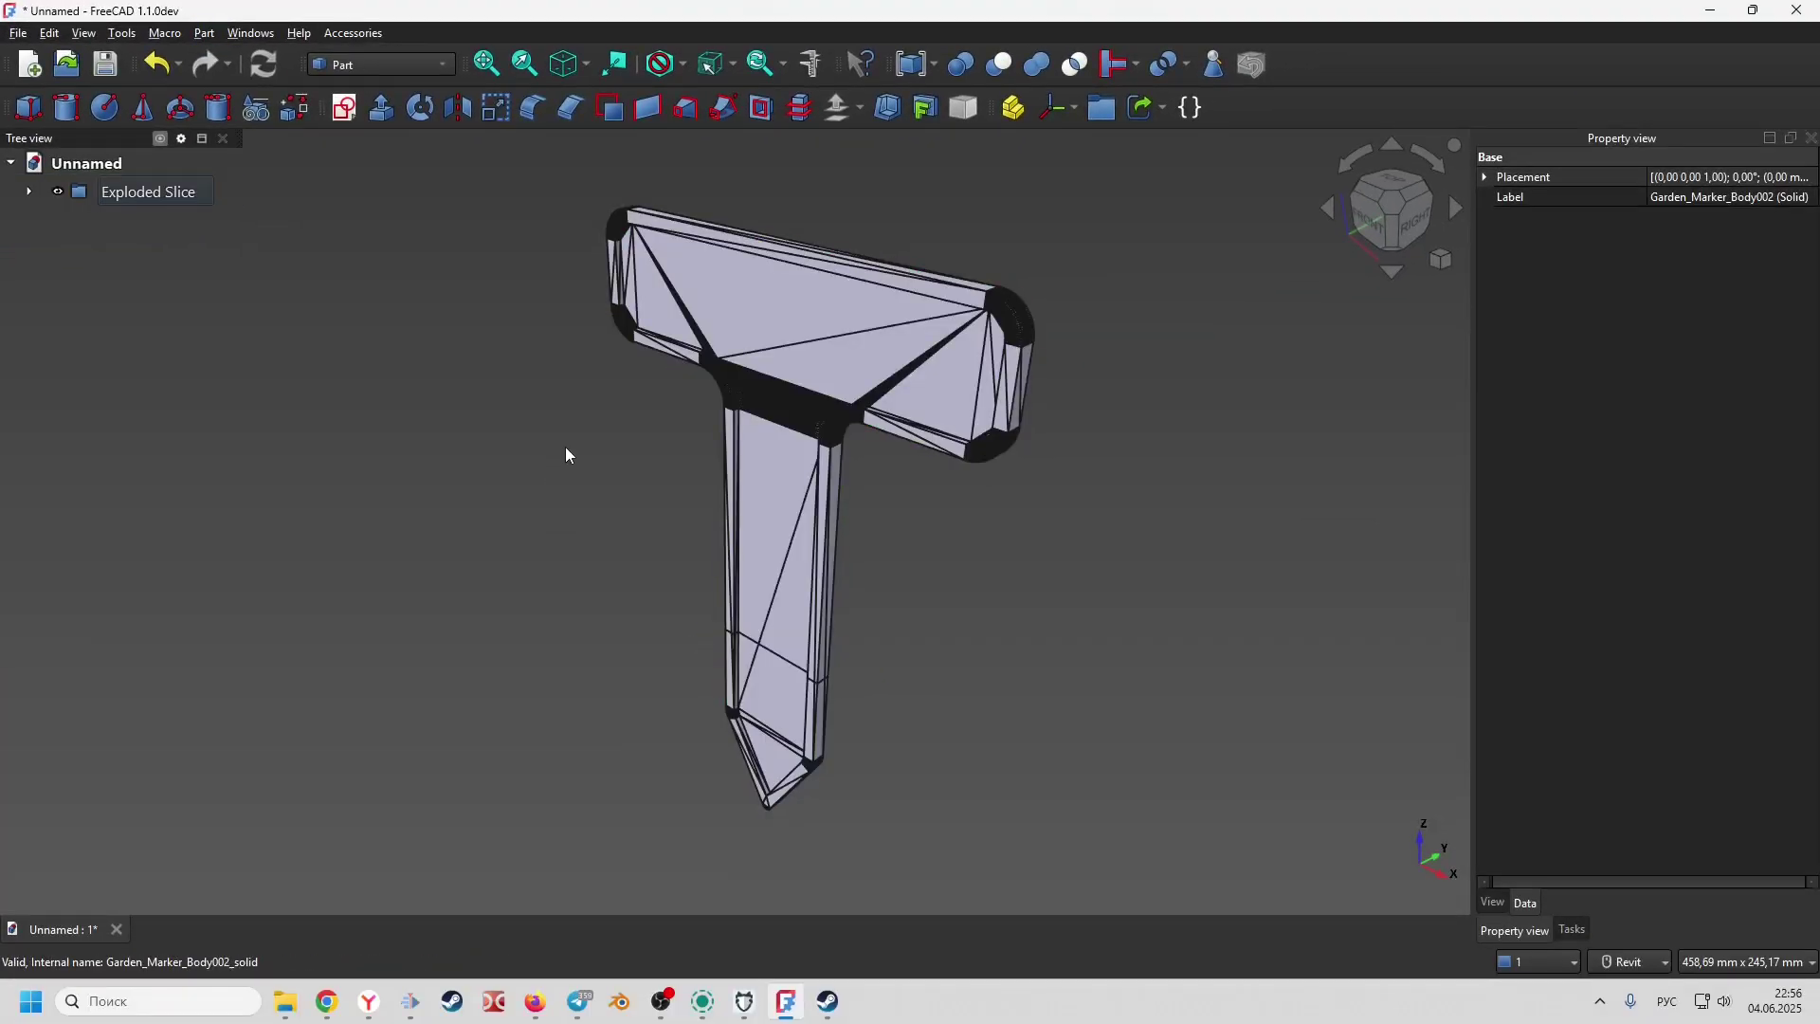
{"action": "left_click", "coordinate": [33, 194]}
{"action": "left_click", "coordinate": [131, 221]}
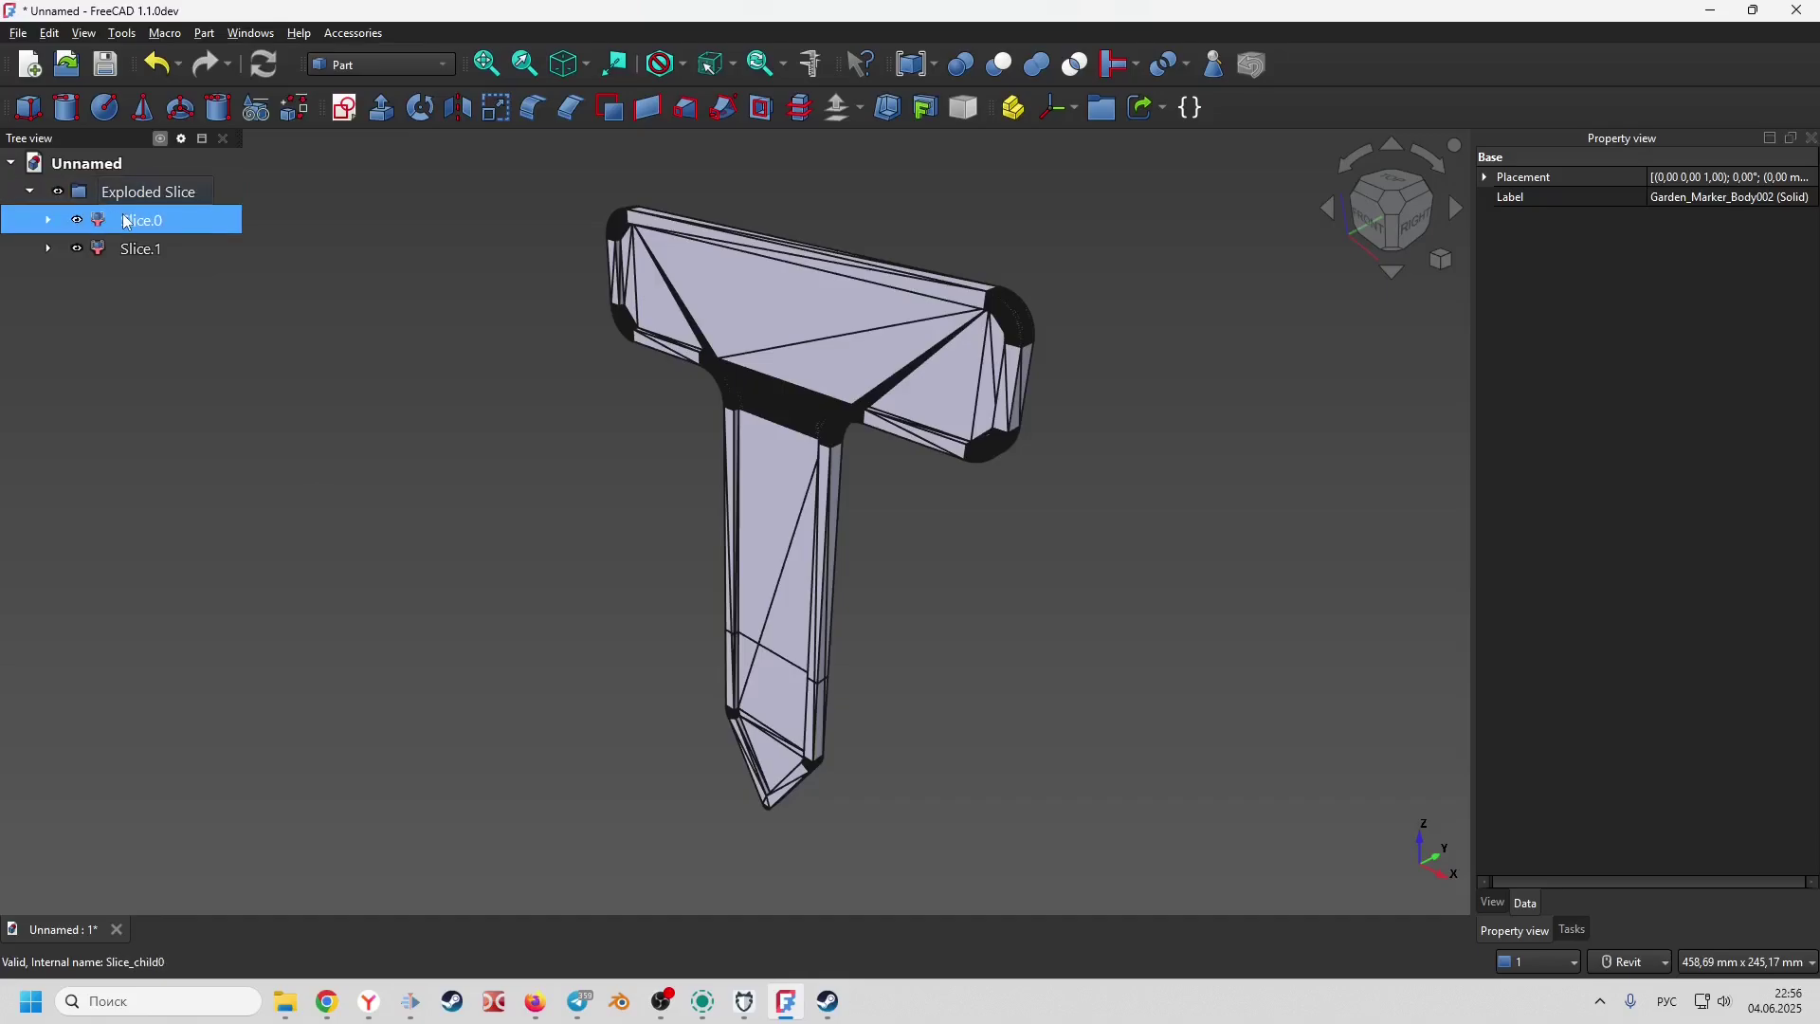
- Toggle visibility of the tip and upper T pieces to check the slice
{"action": "left_click", "coordinate": [131, 249]}
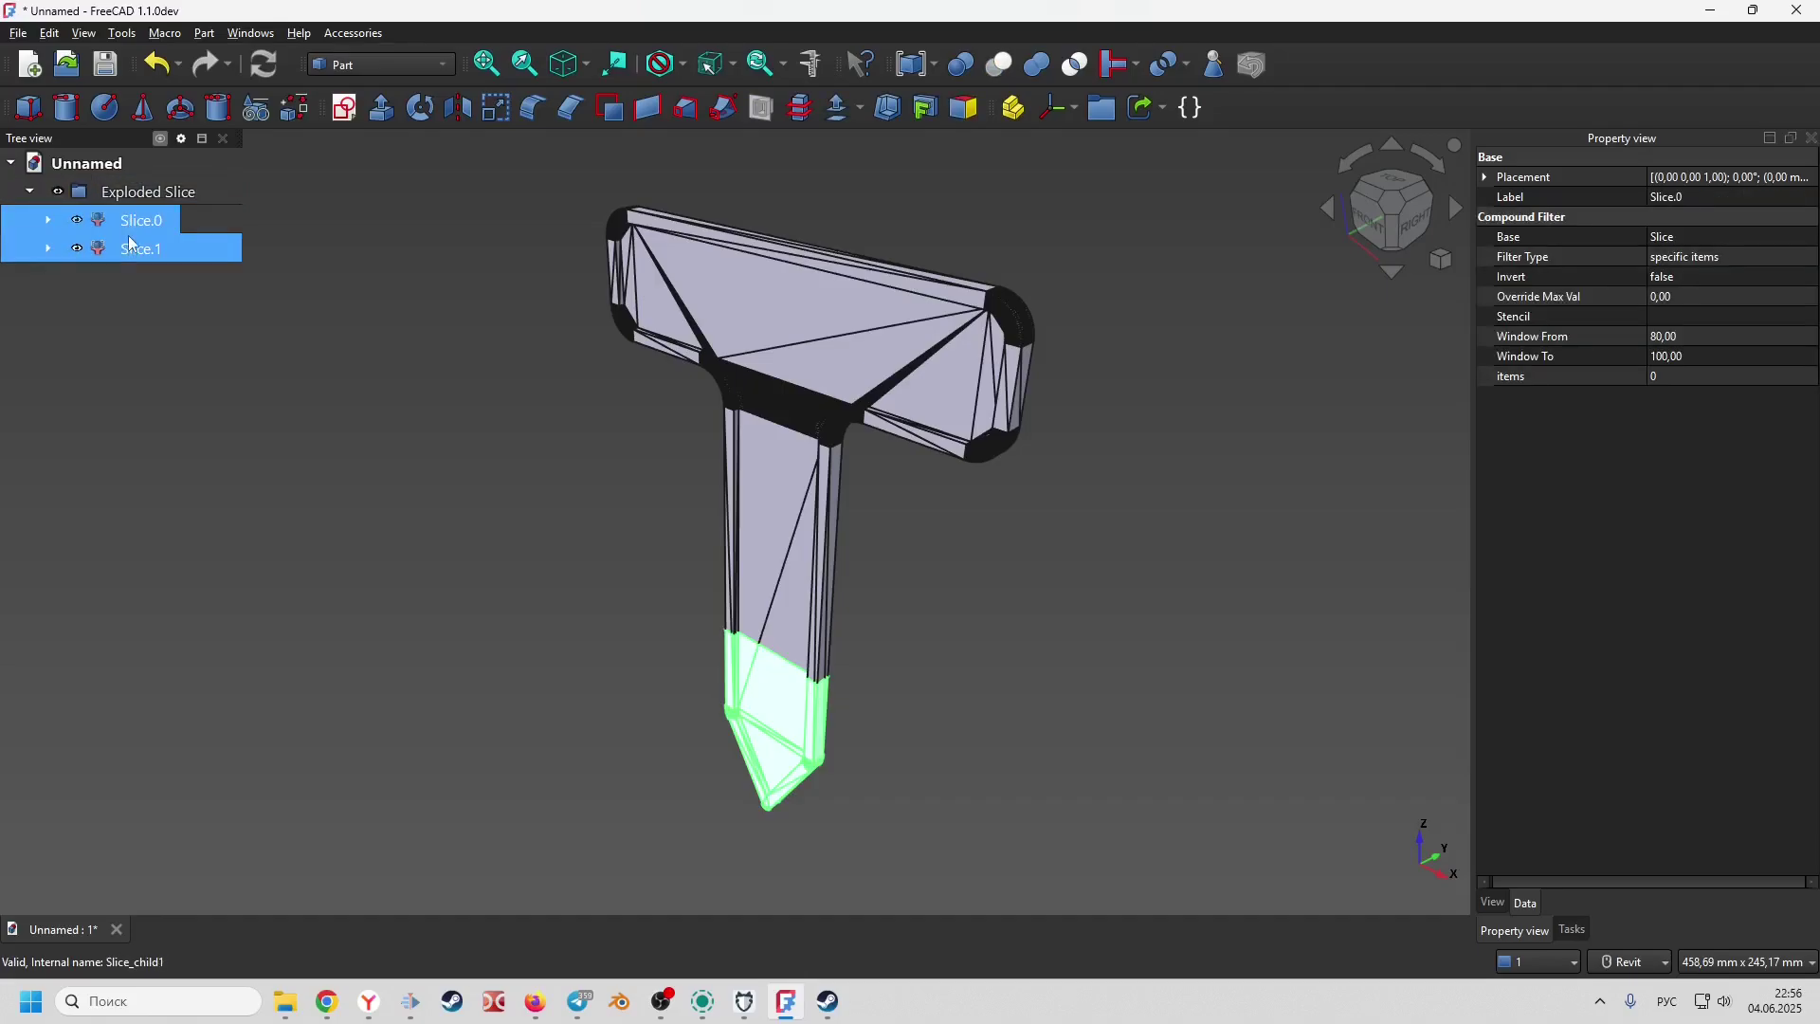
{"action": "left_click", "coordinate": [77, 220]}
{"action": "left_click", "coordinate": [77, 220]}
{"action": "left_click", "coordinate": [77, 249]}
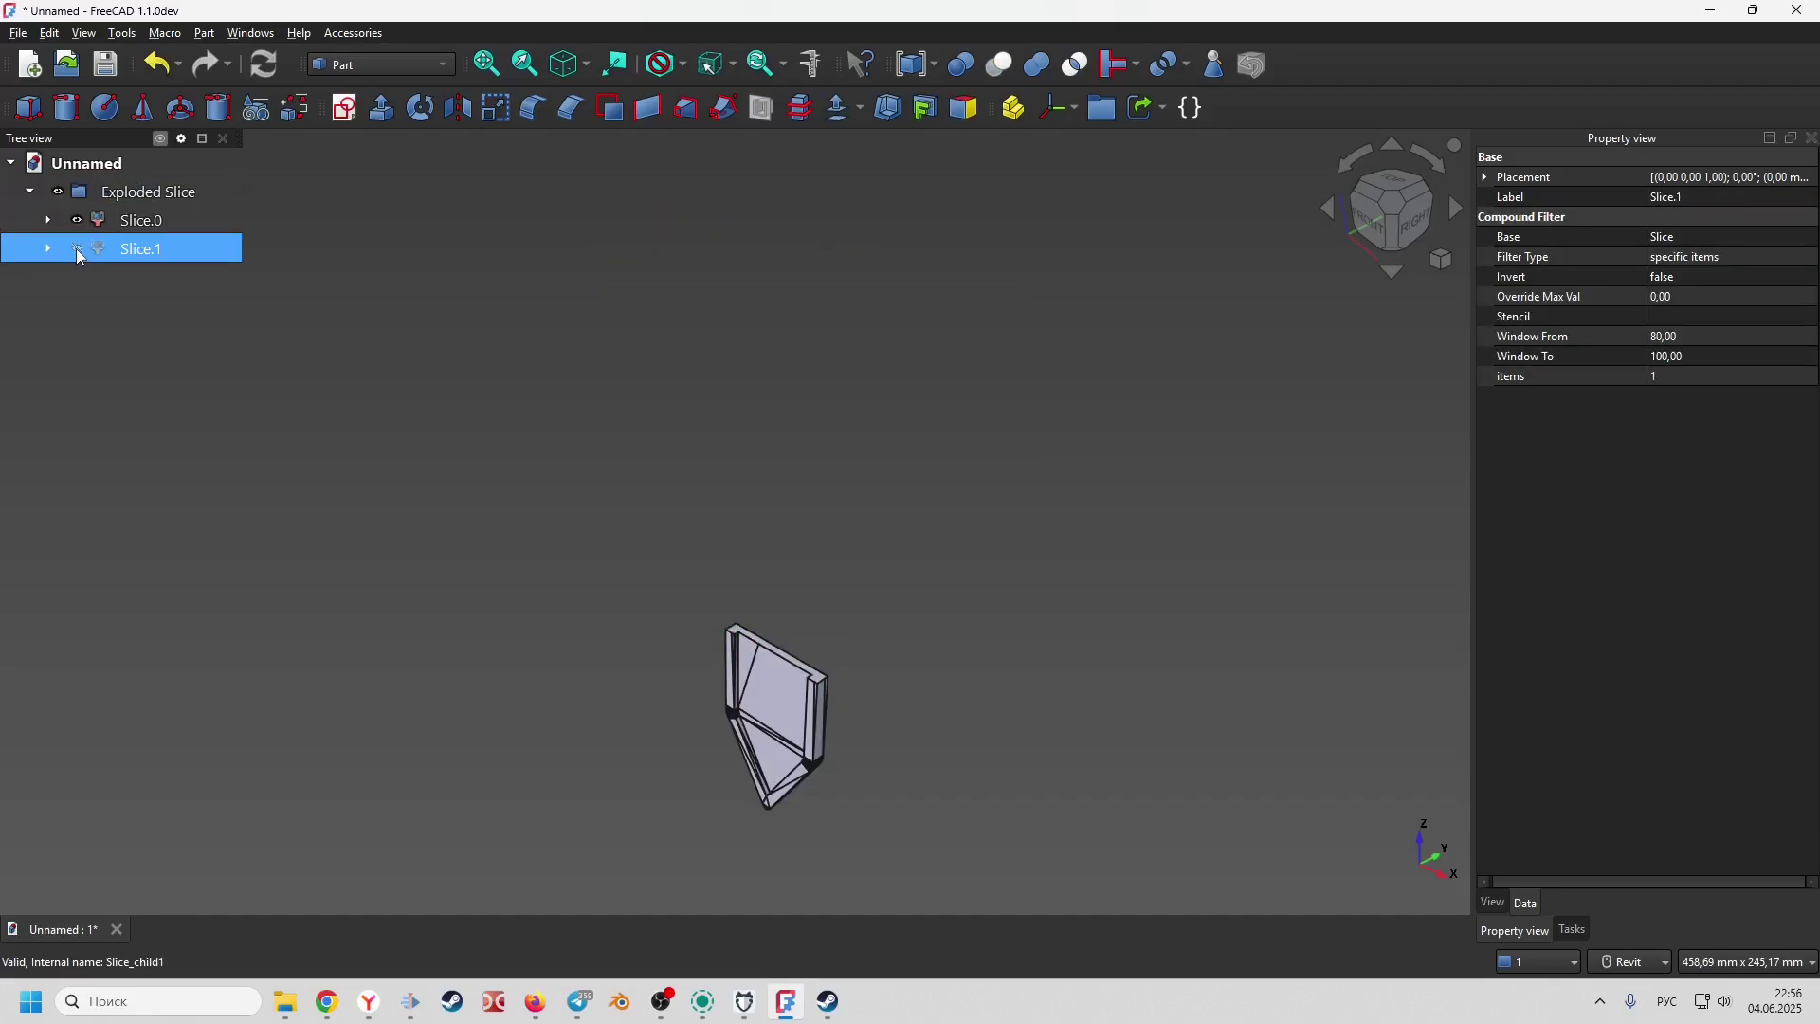
{"action": "left_click", "coordinate": [77, 249]}
{"action": "left_click", "coordinate": [358, 390]}
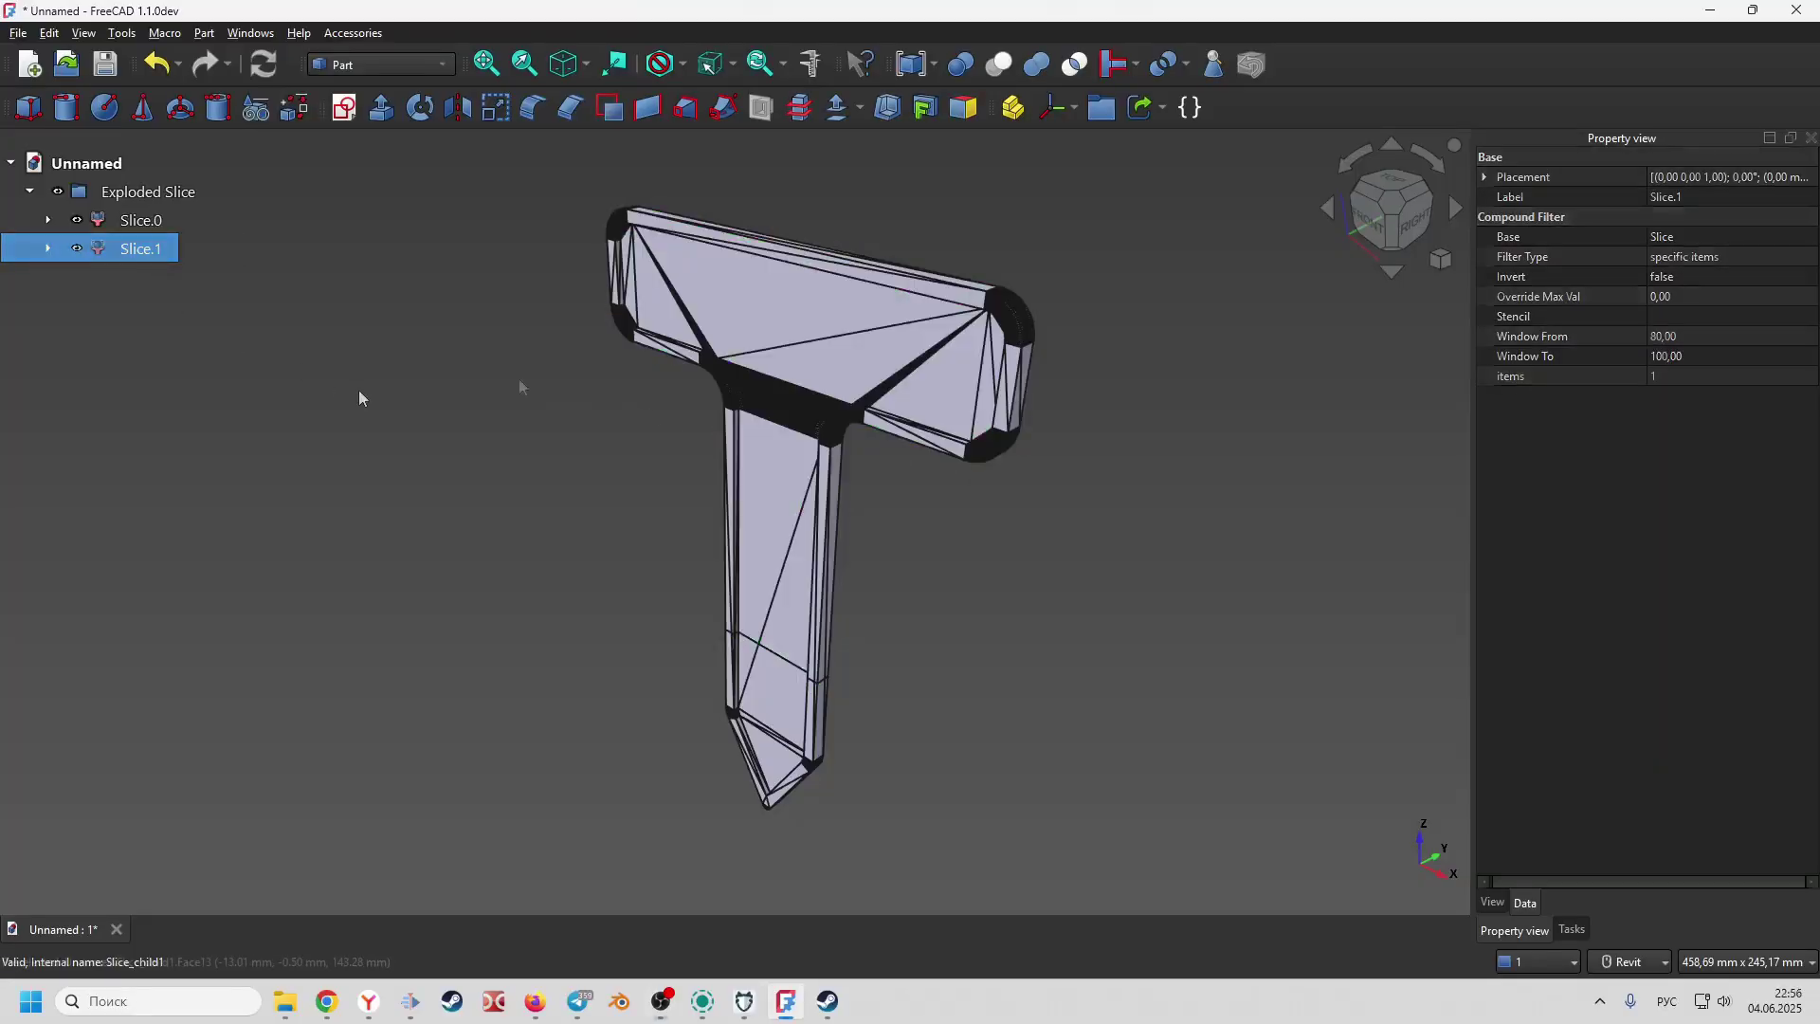
- Transform the Slice.0 tip piece 50 mm downward along W
{"action": "left_click", "coordinate": [151, 224]}
{"action": "right_click", "coordinate": [156, 229]}
{"action": "left_click", "coordinate": [180, 233]}
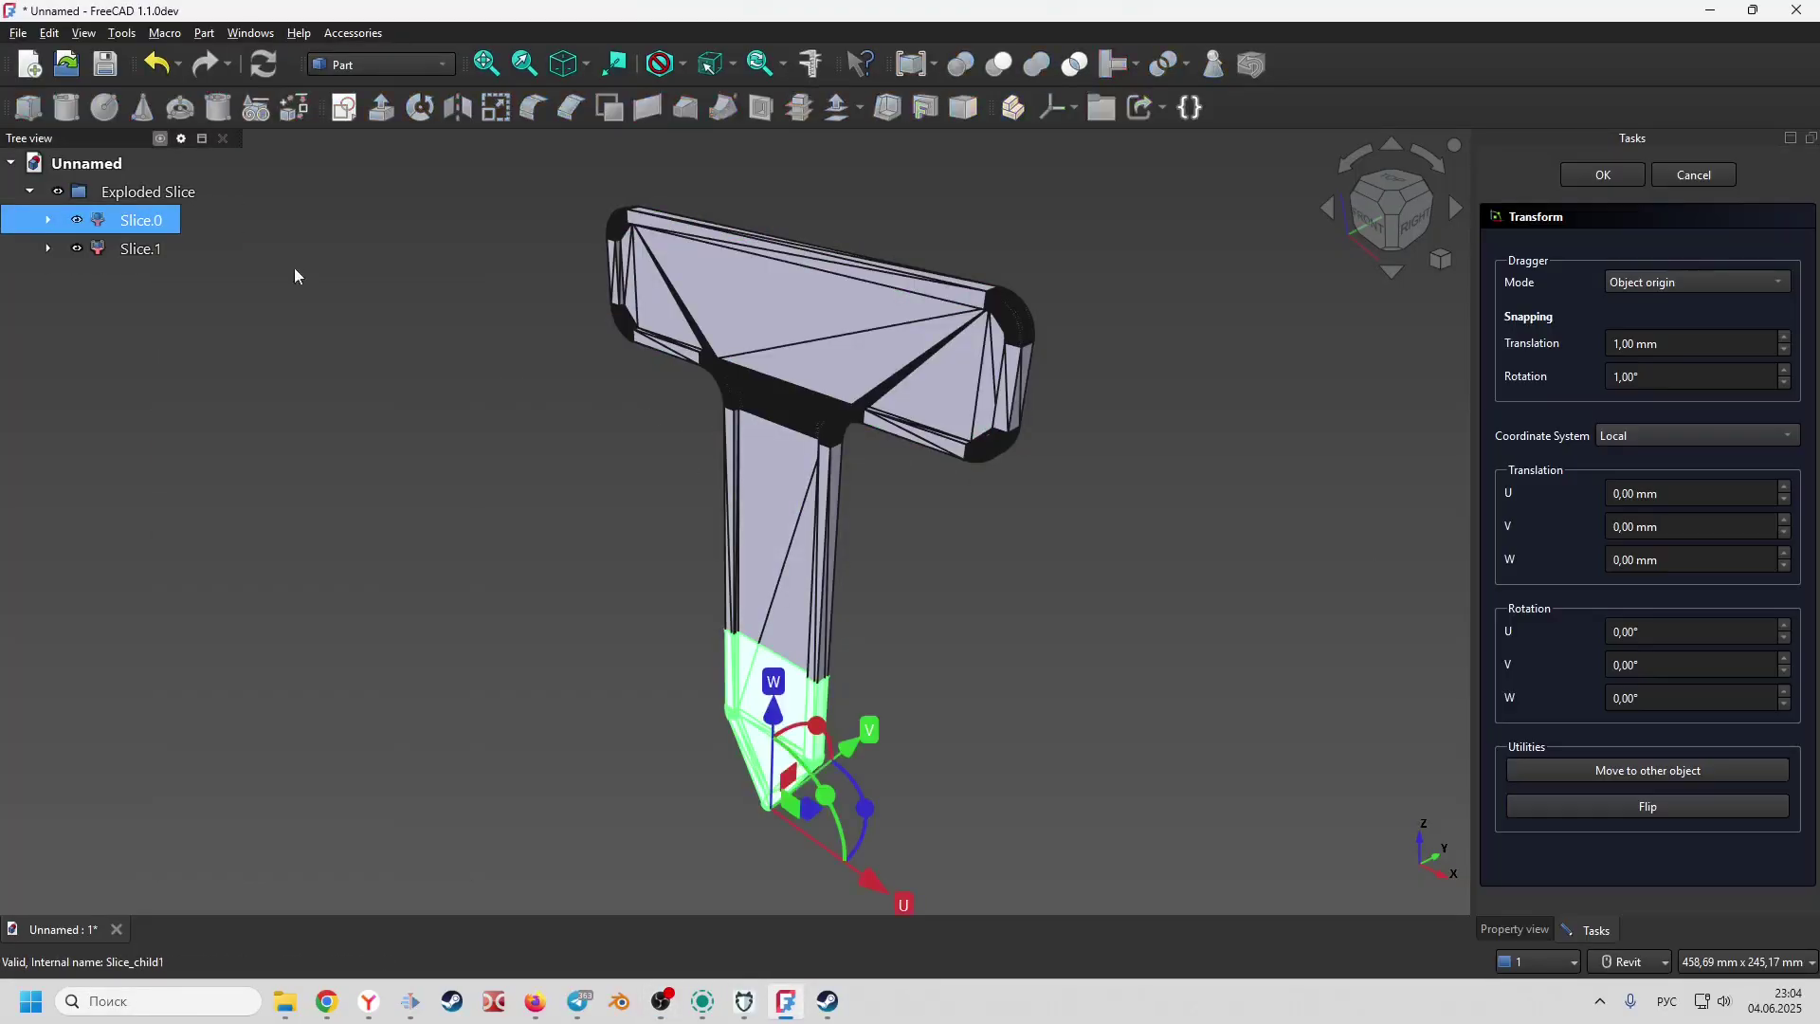
{"action": "scroll", "coordinate": [1618, 567], "scroll_direction": "down", "scroll_amount": 13}
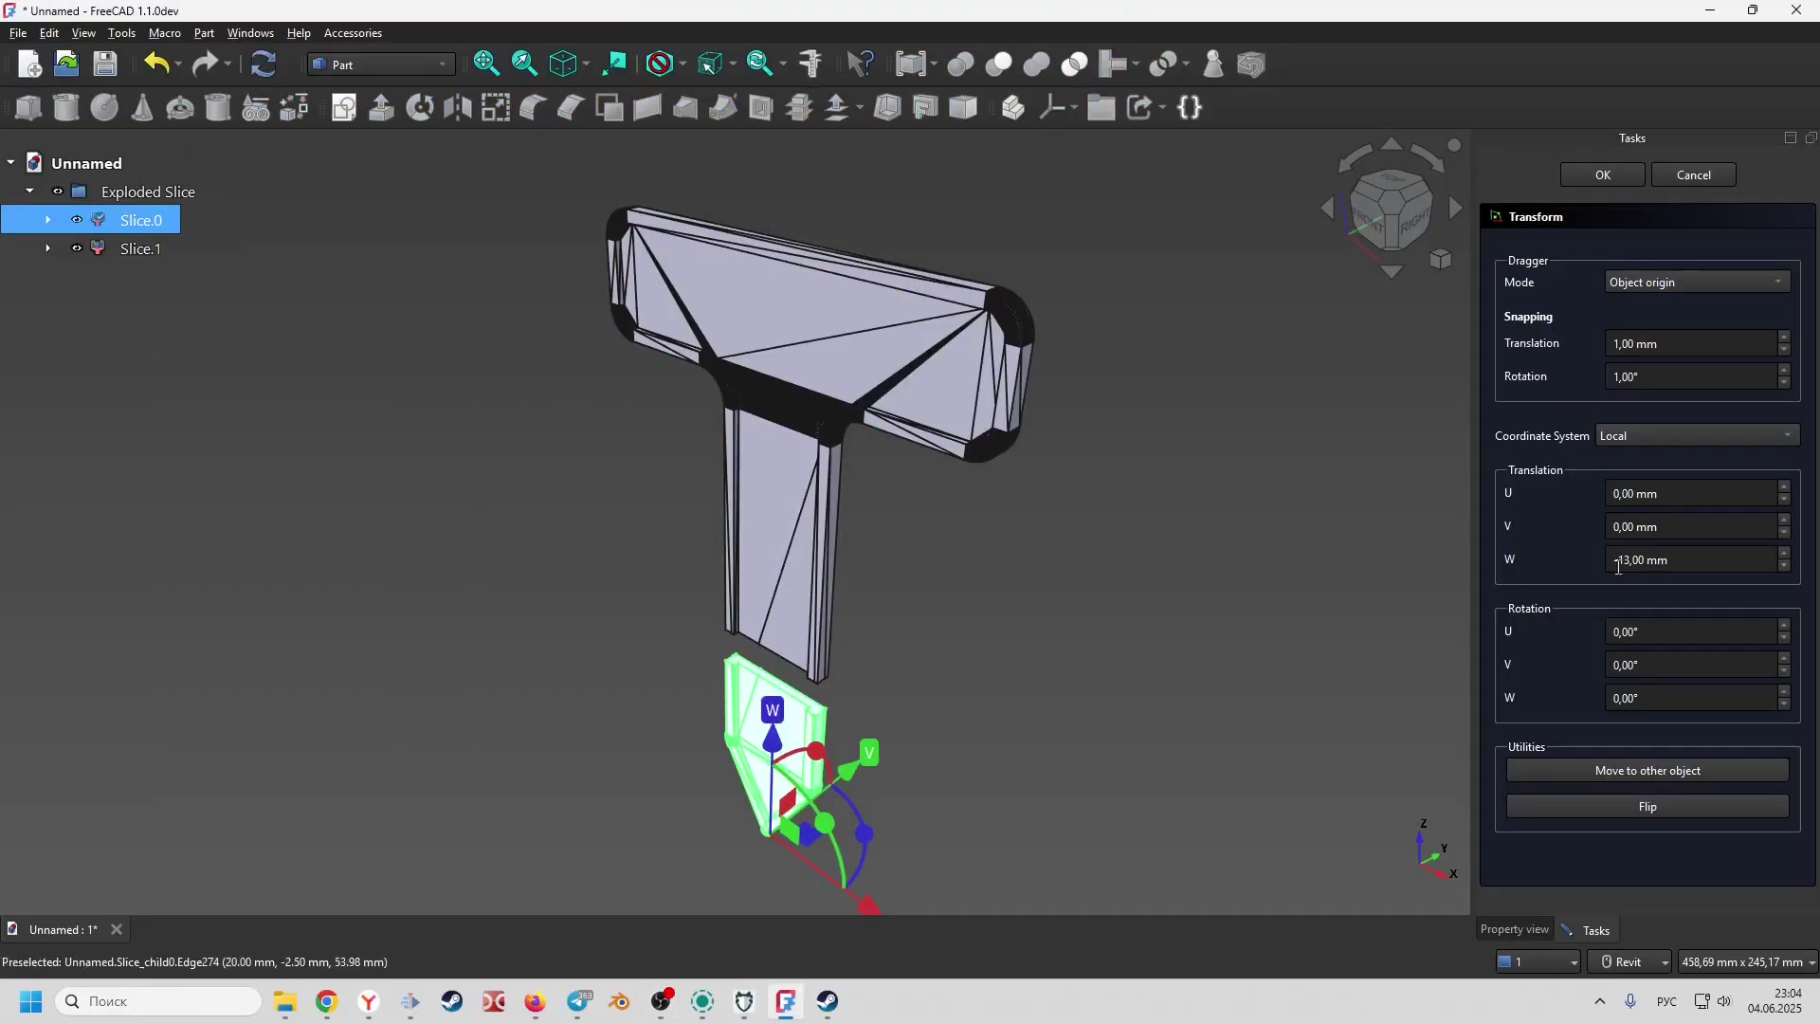
{"action": "type", "text": "50"}
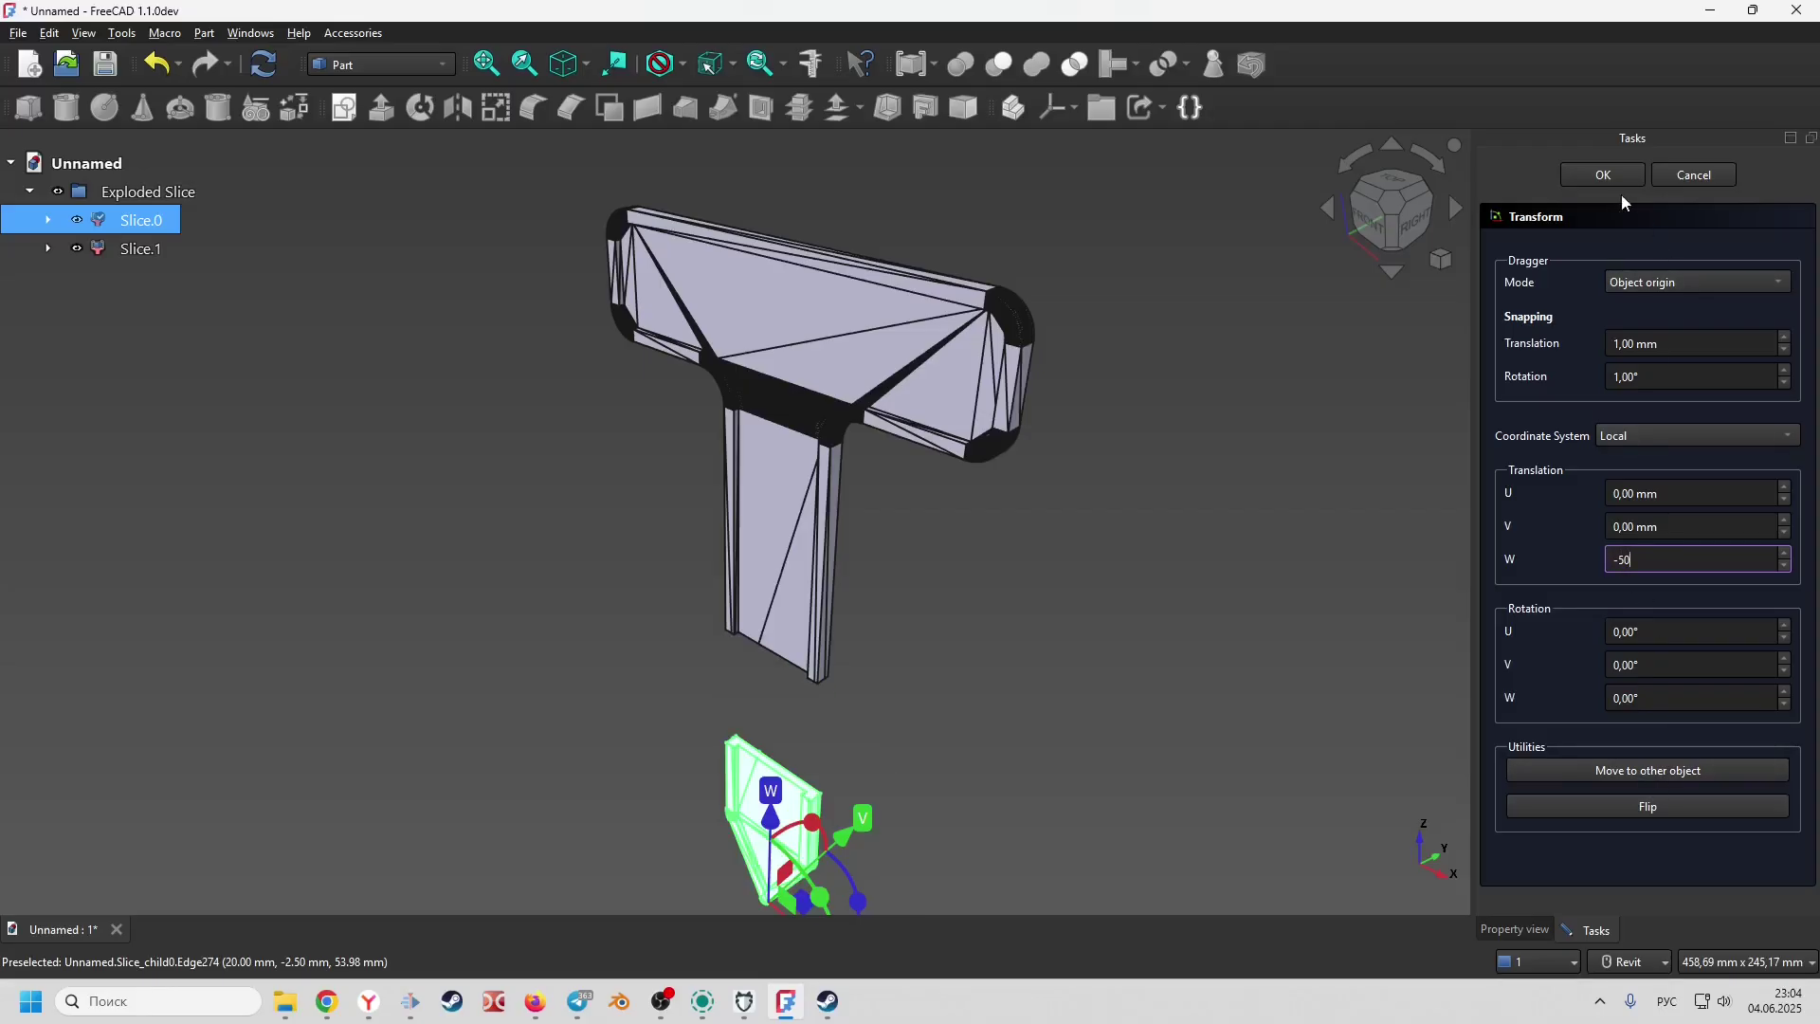
{"action": "left_click", "coordinate": [1612, 177]}
{"action": "scroll", "coordinate": [1067, 510], "scroll_direction": "down", "scroll_amount": 3}
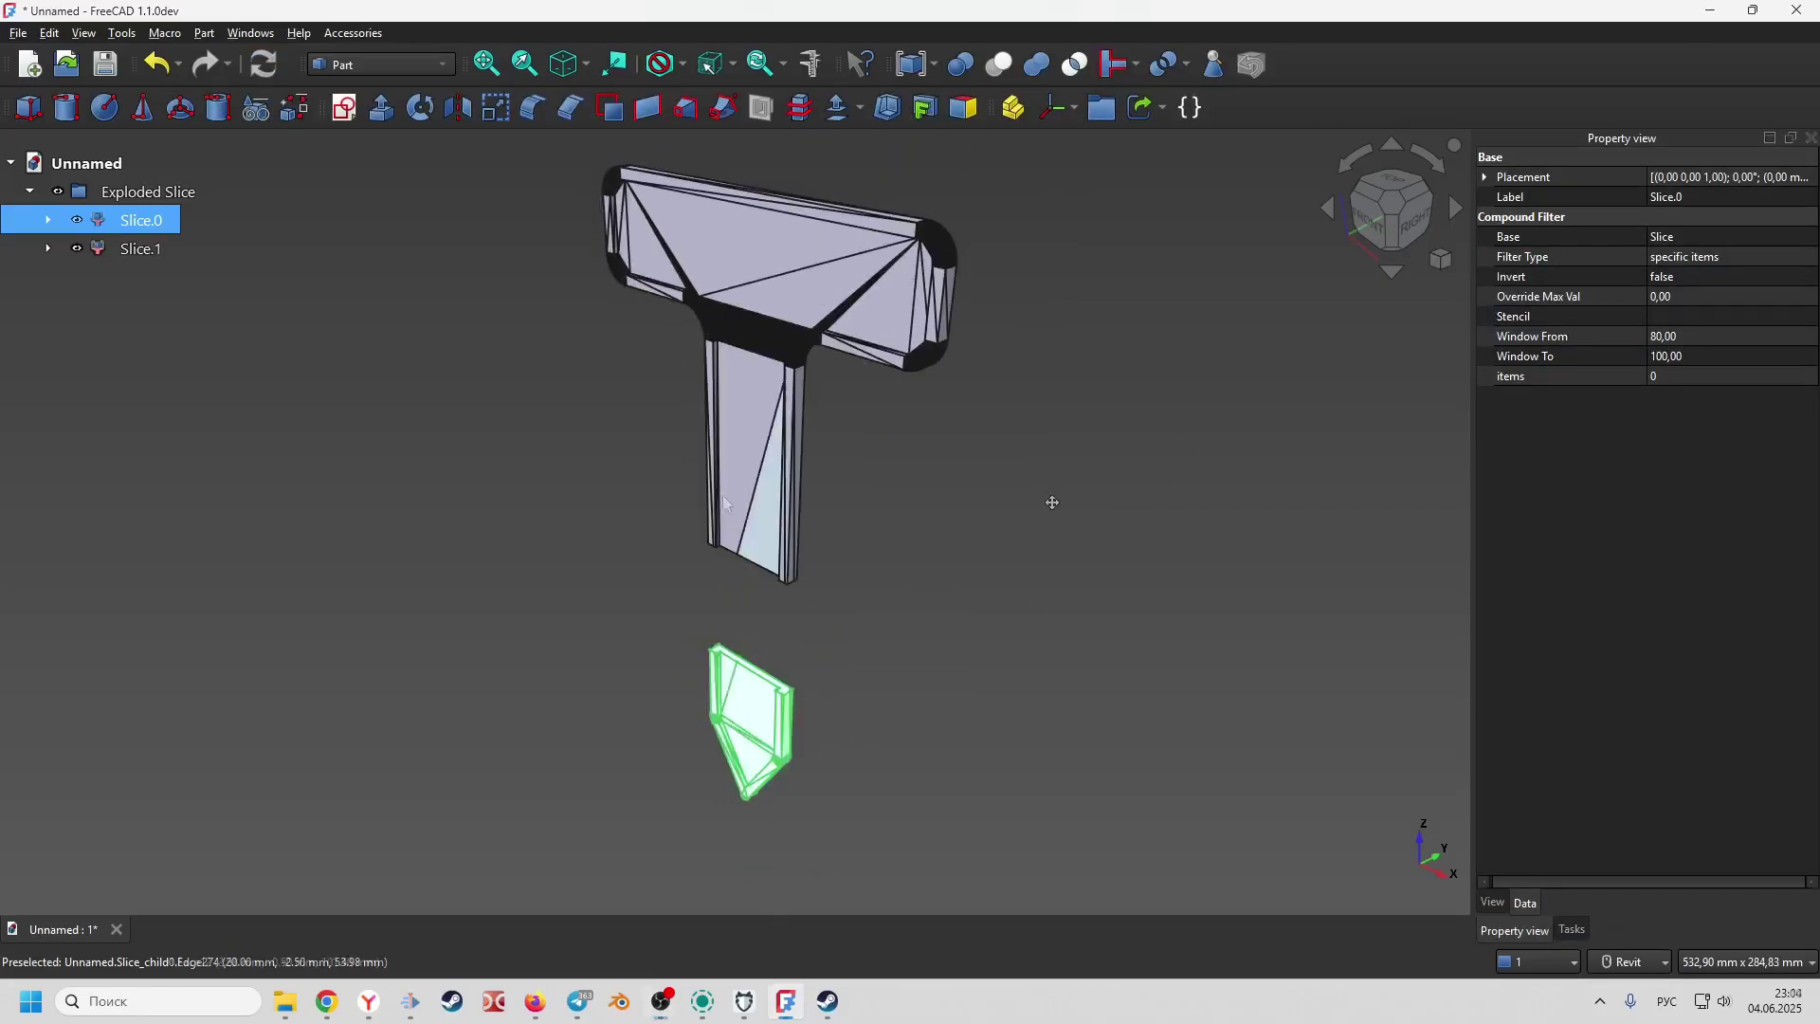
- Make a standalone copy of the tip piece, creating Slice.001
{"action": "left_click", "coordinate": [556, 541]}
{"action": "middle_click_drag", "start_coordinate": [557, 540], "coordinate": [615, 518], "text": "shift"}
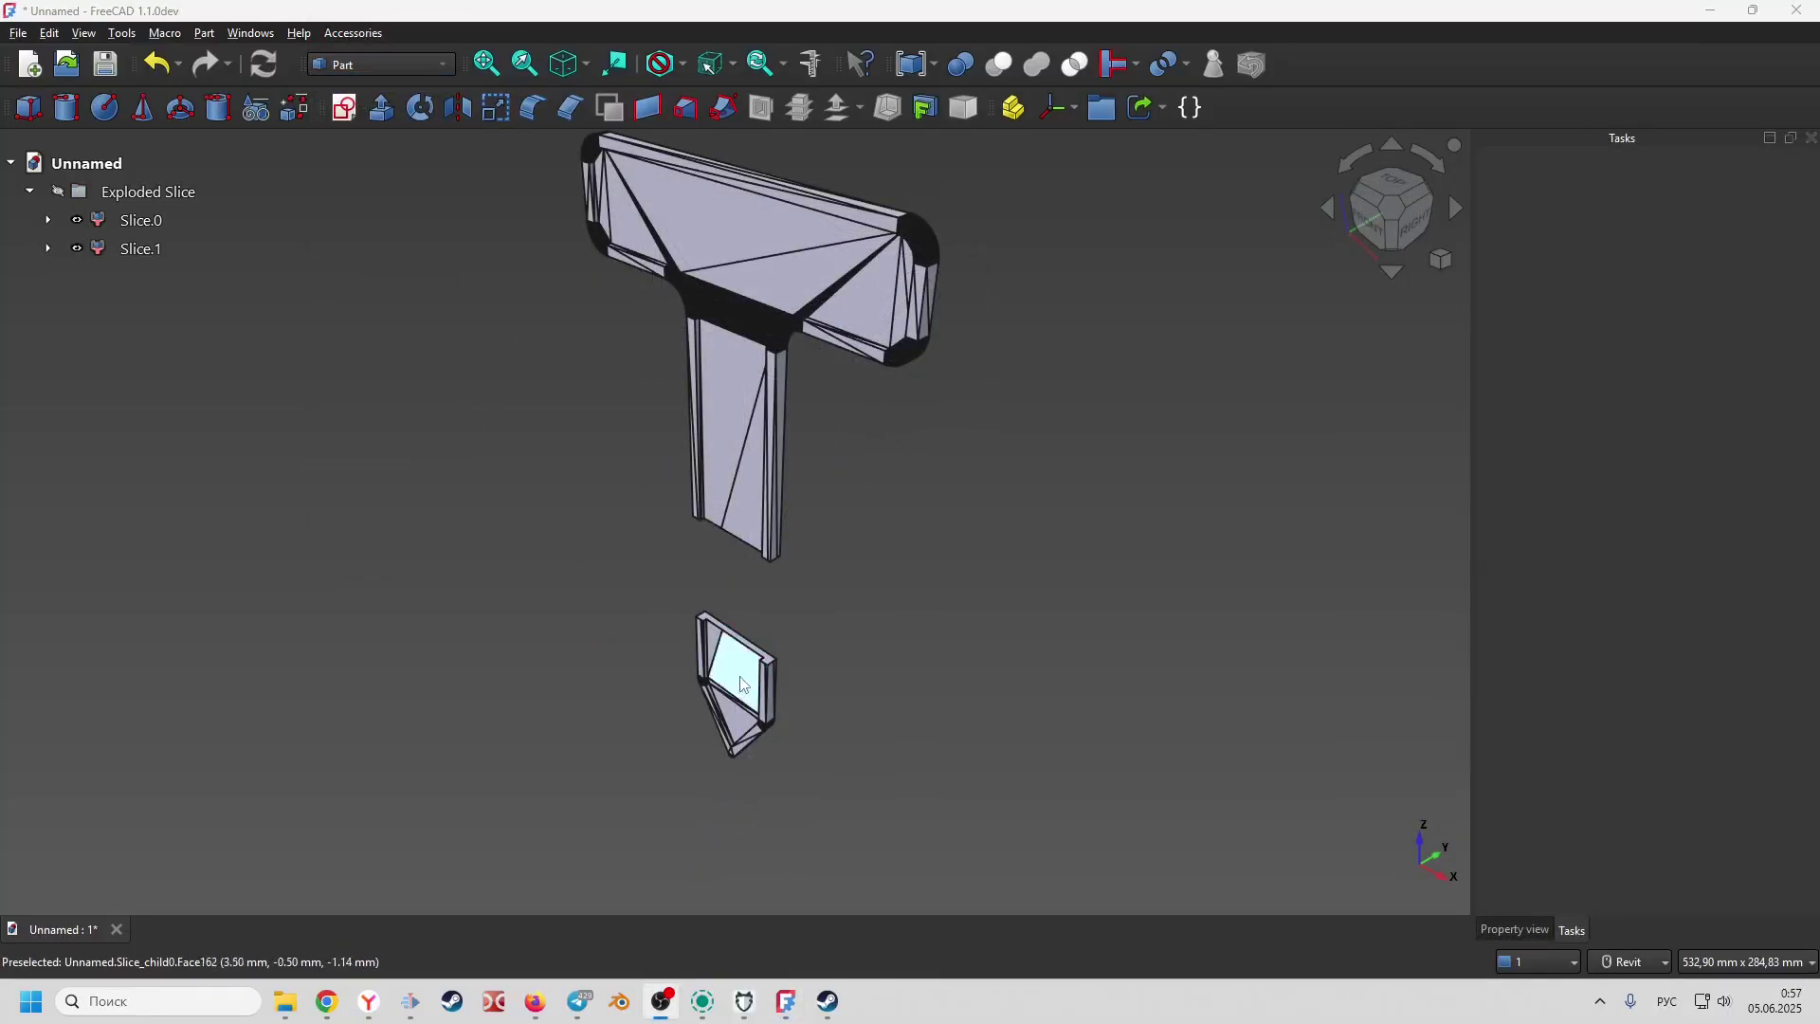
{"action": "scroll", "coordinate": [749, 656], "scroll_direction": "up", "scroll_amount": 3}
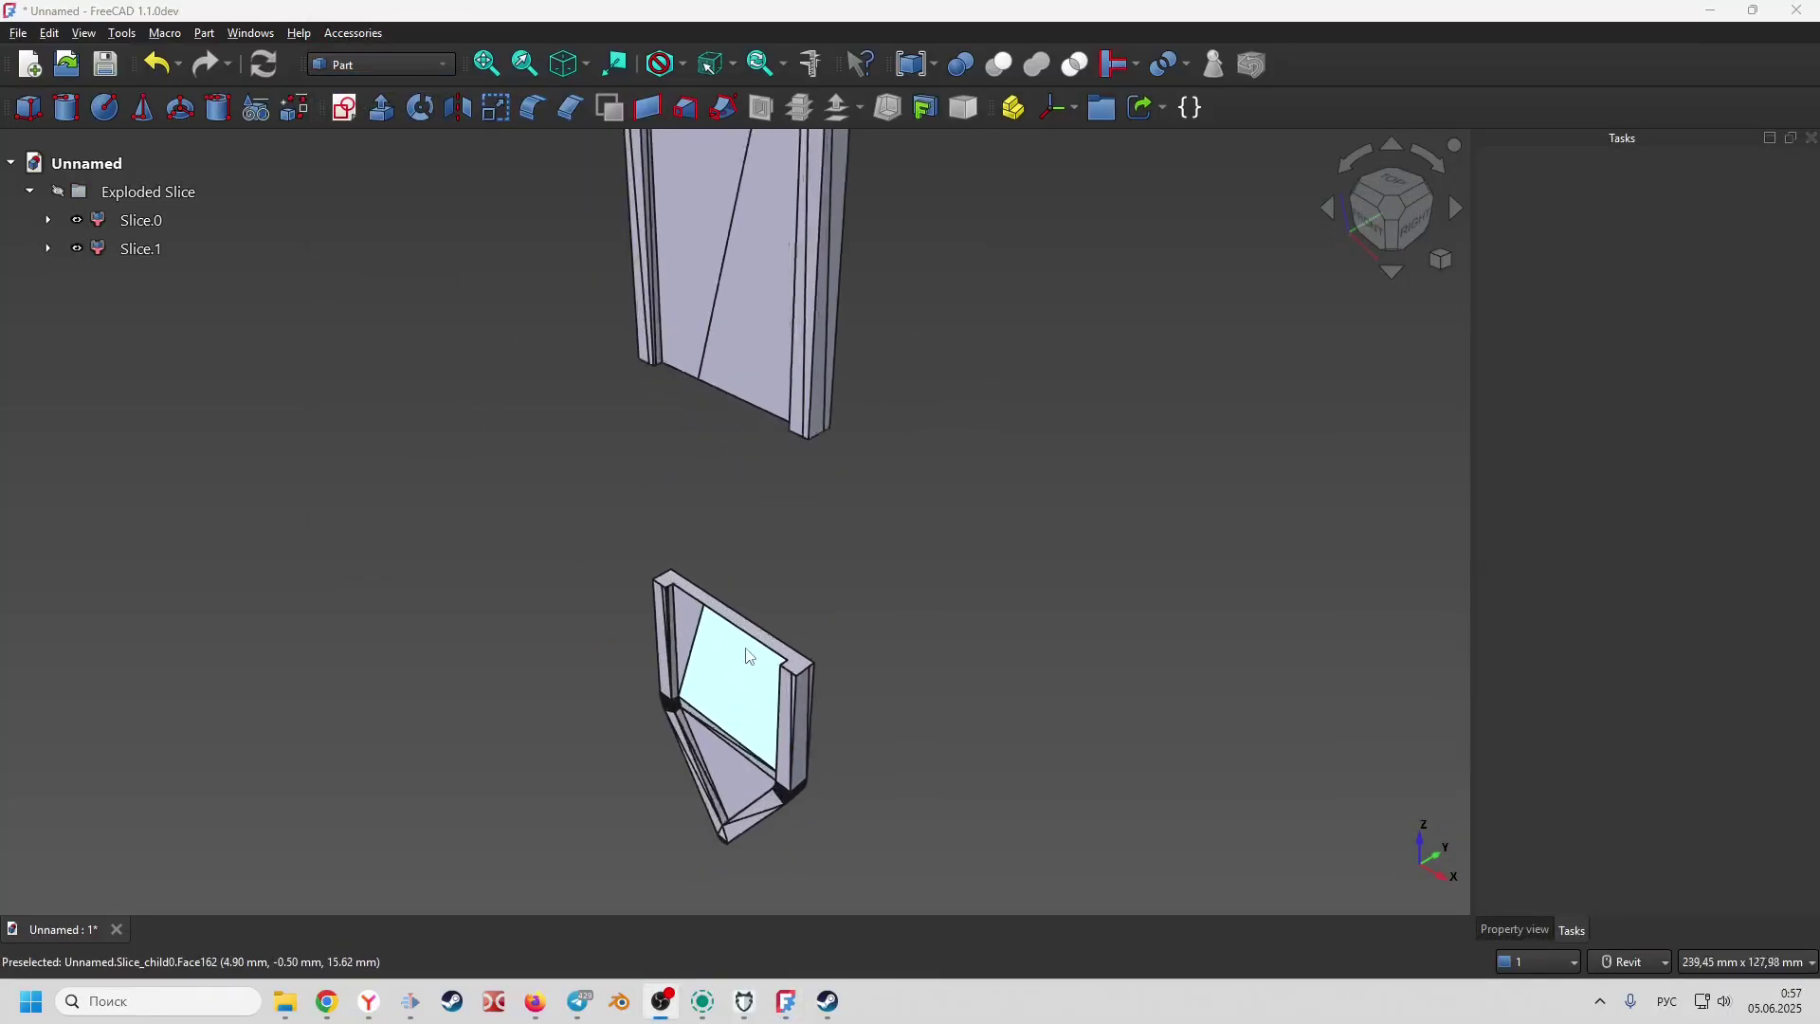
{"action": "middle_click_drag", "start_coordinate": [749, 656], "coordinate": [816, 671], "text": "shift"}
{"action": "left_click", "coordinate": [823, 675]}
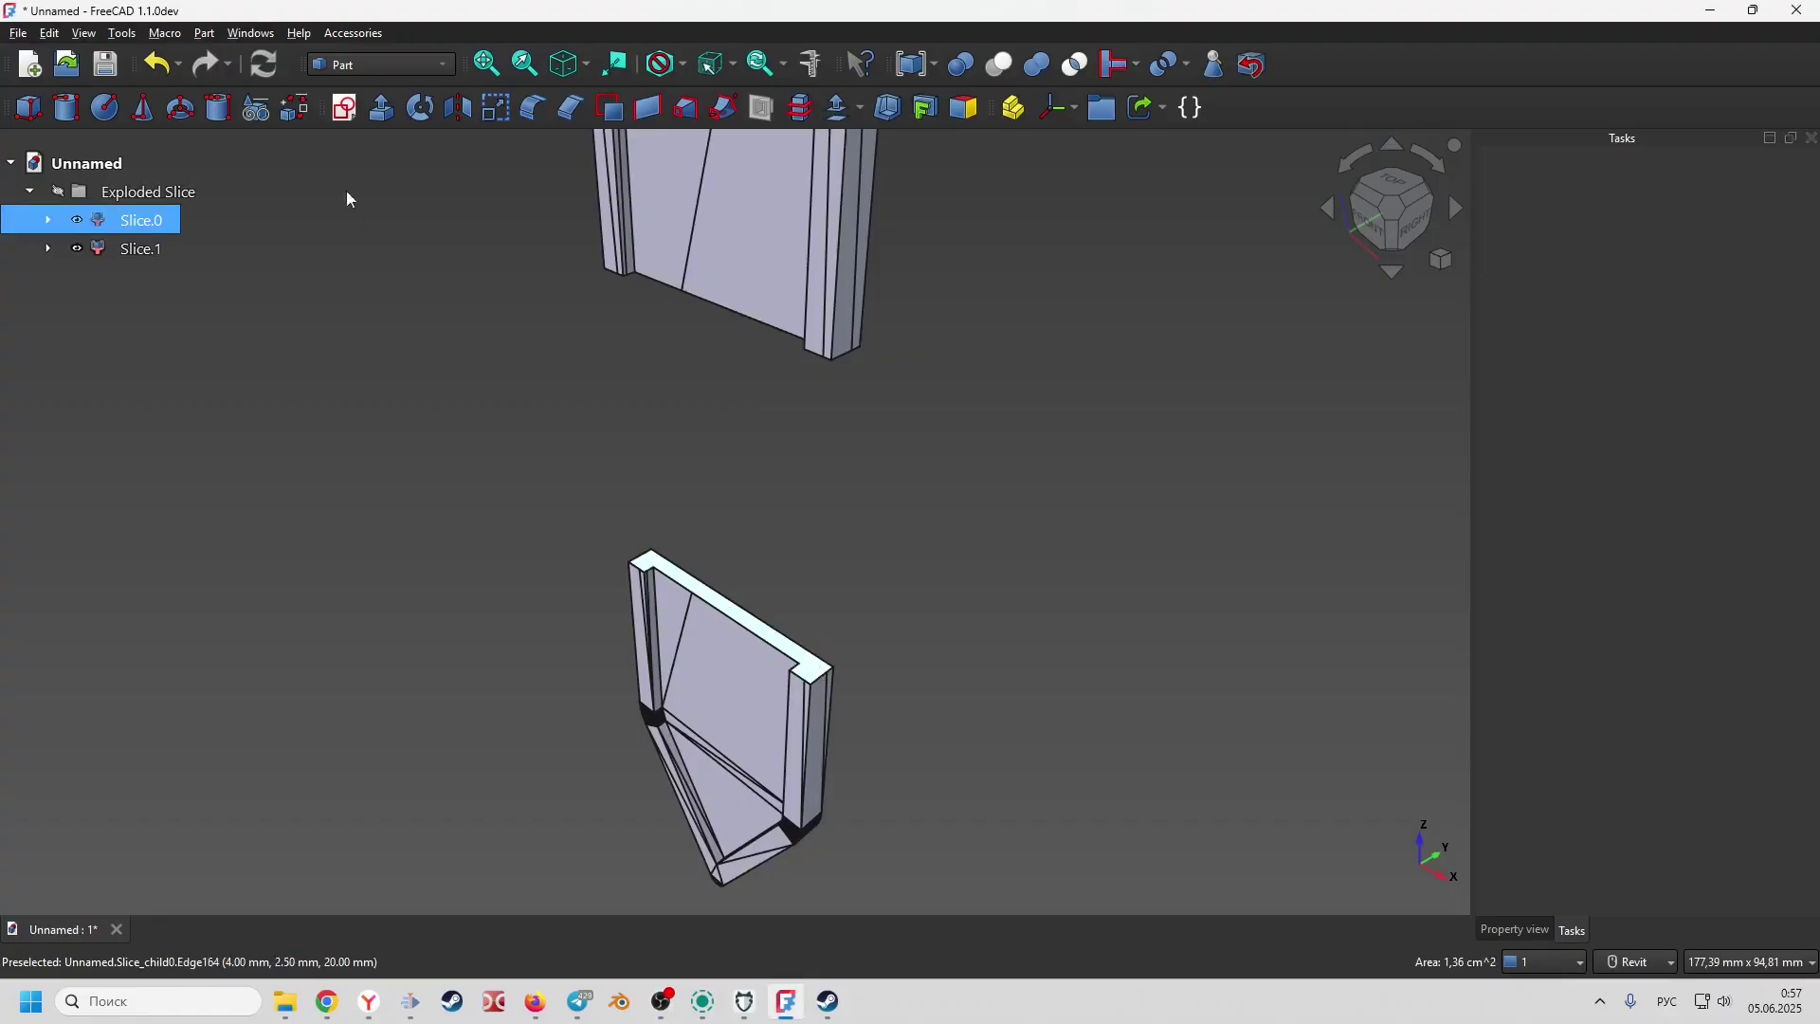
{"action": "left_click", "coordinate": [204, 32]}
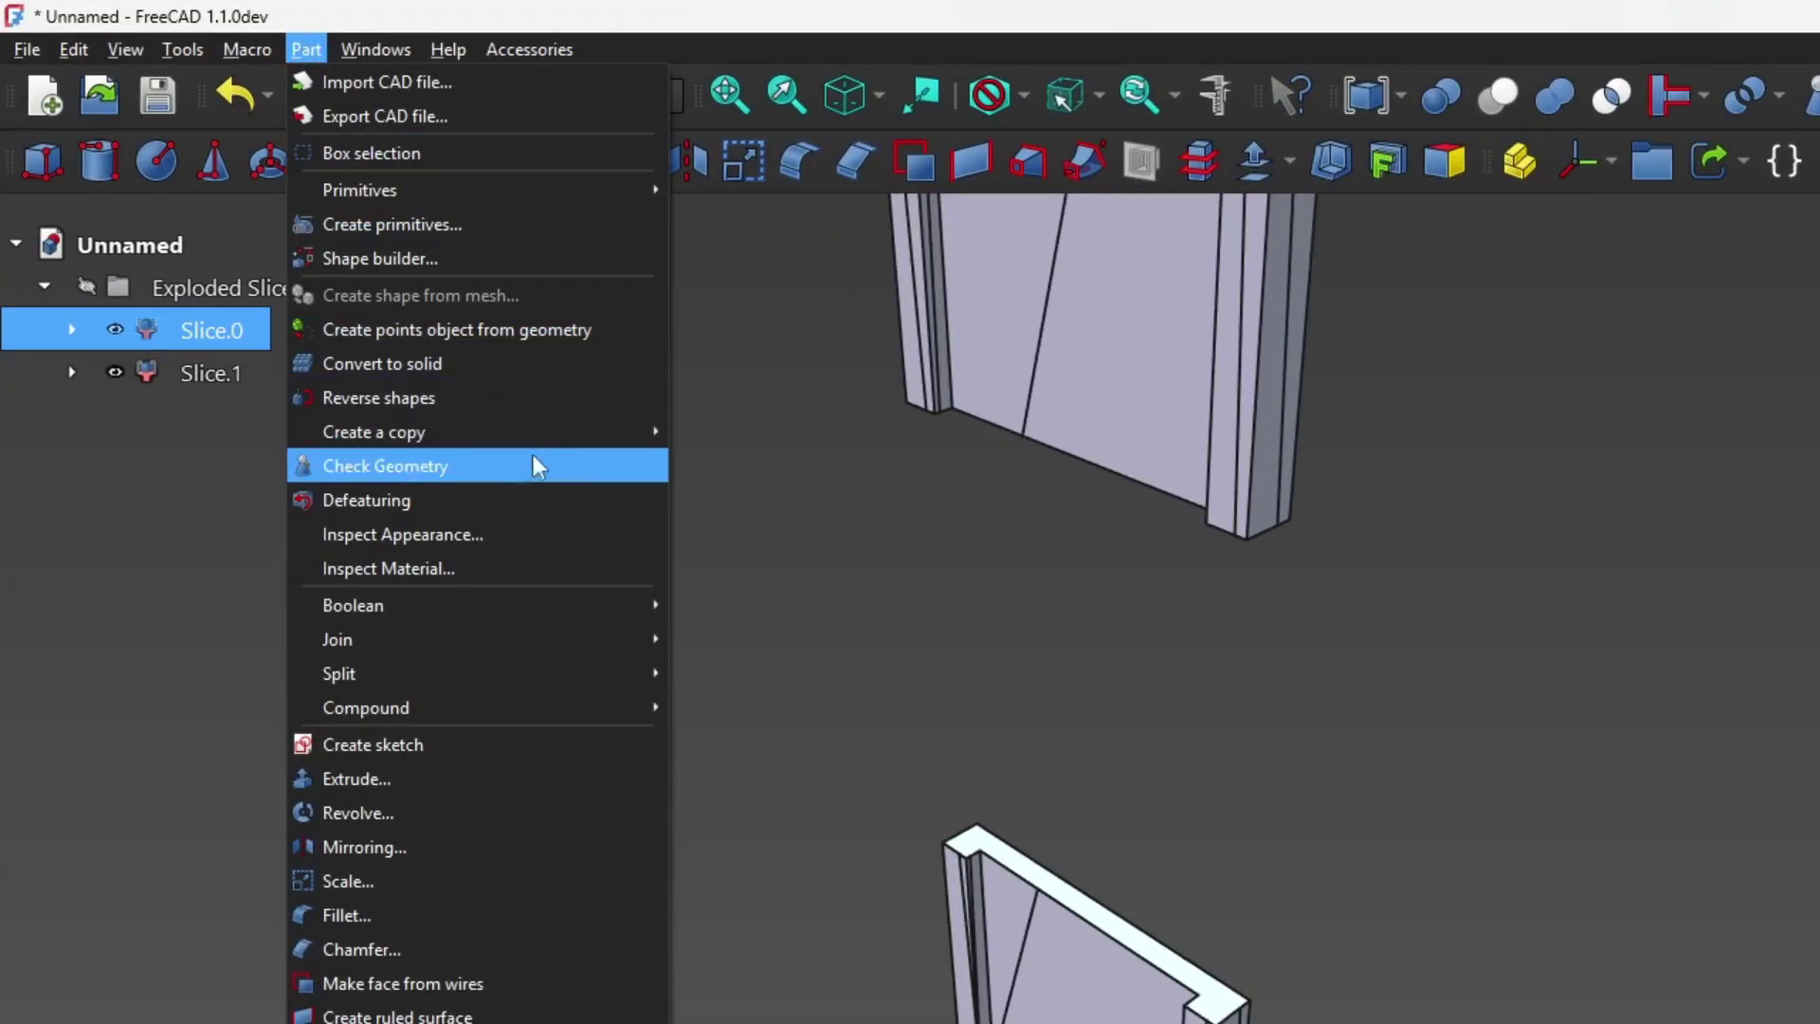
{"action": "mouse_move", "coordinate": [556, 436]}
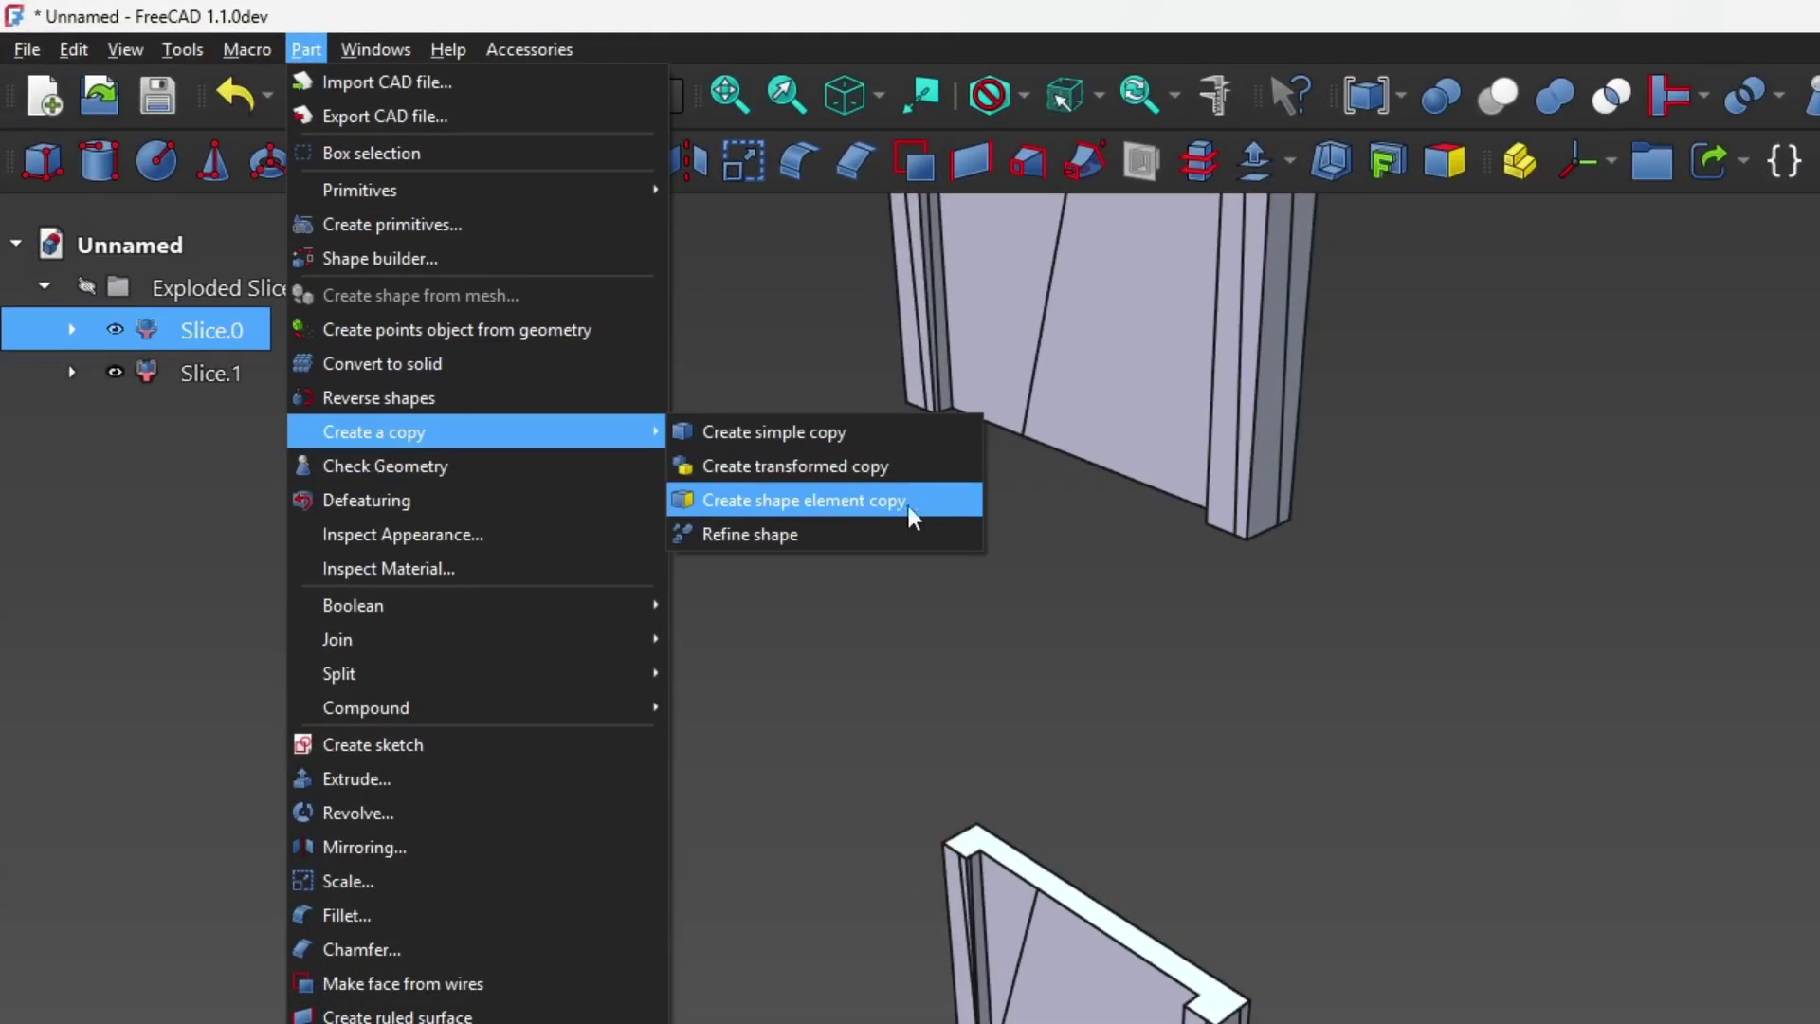
{"action": "left_click", "coordinate": [914, 497]}
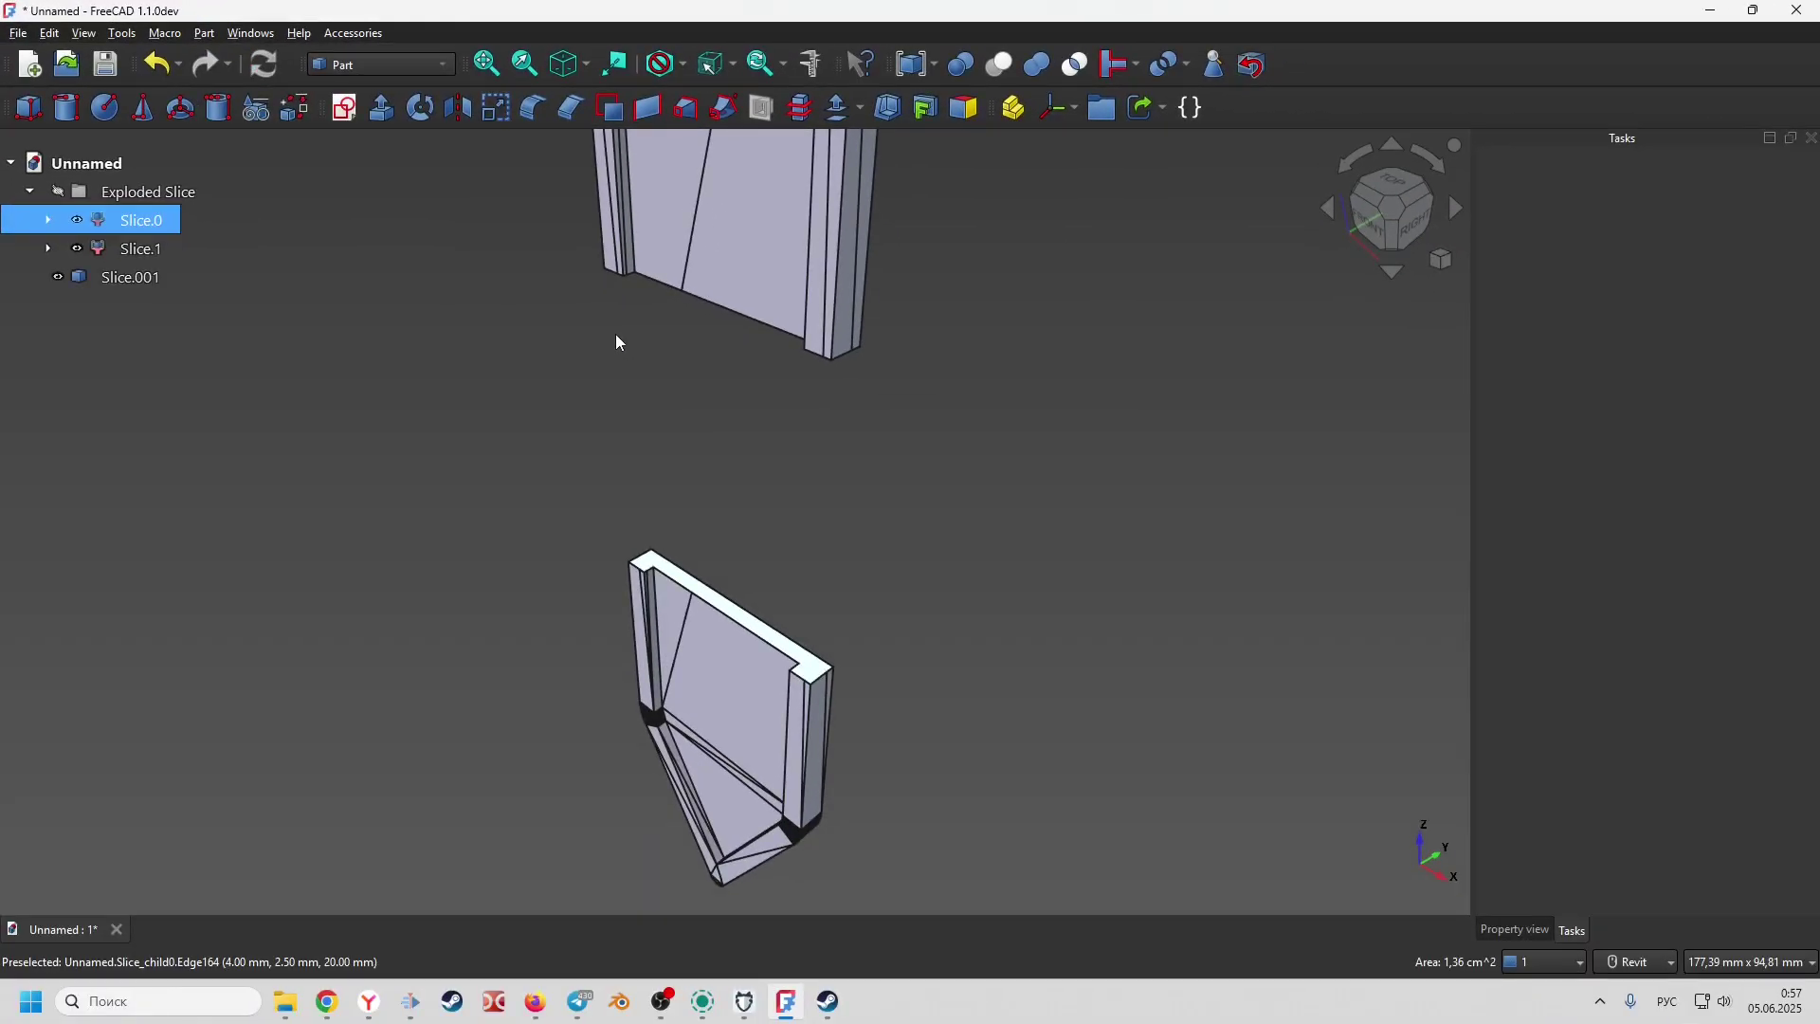
- Extrude the Slice.001 lower leg slice by 50 mm to bridge the gap
{"action": "left_click", "coordinate": [134, 276]}
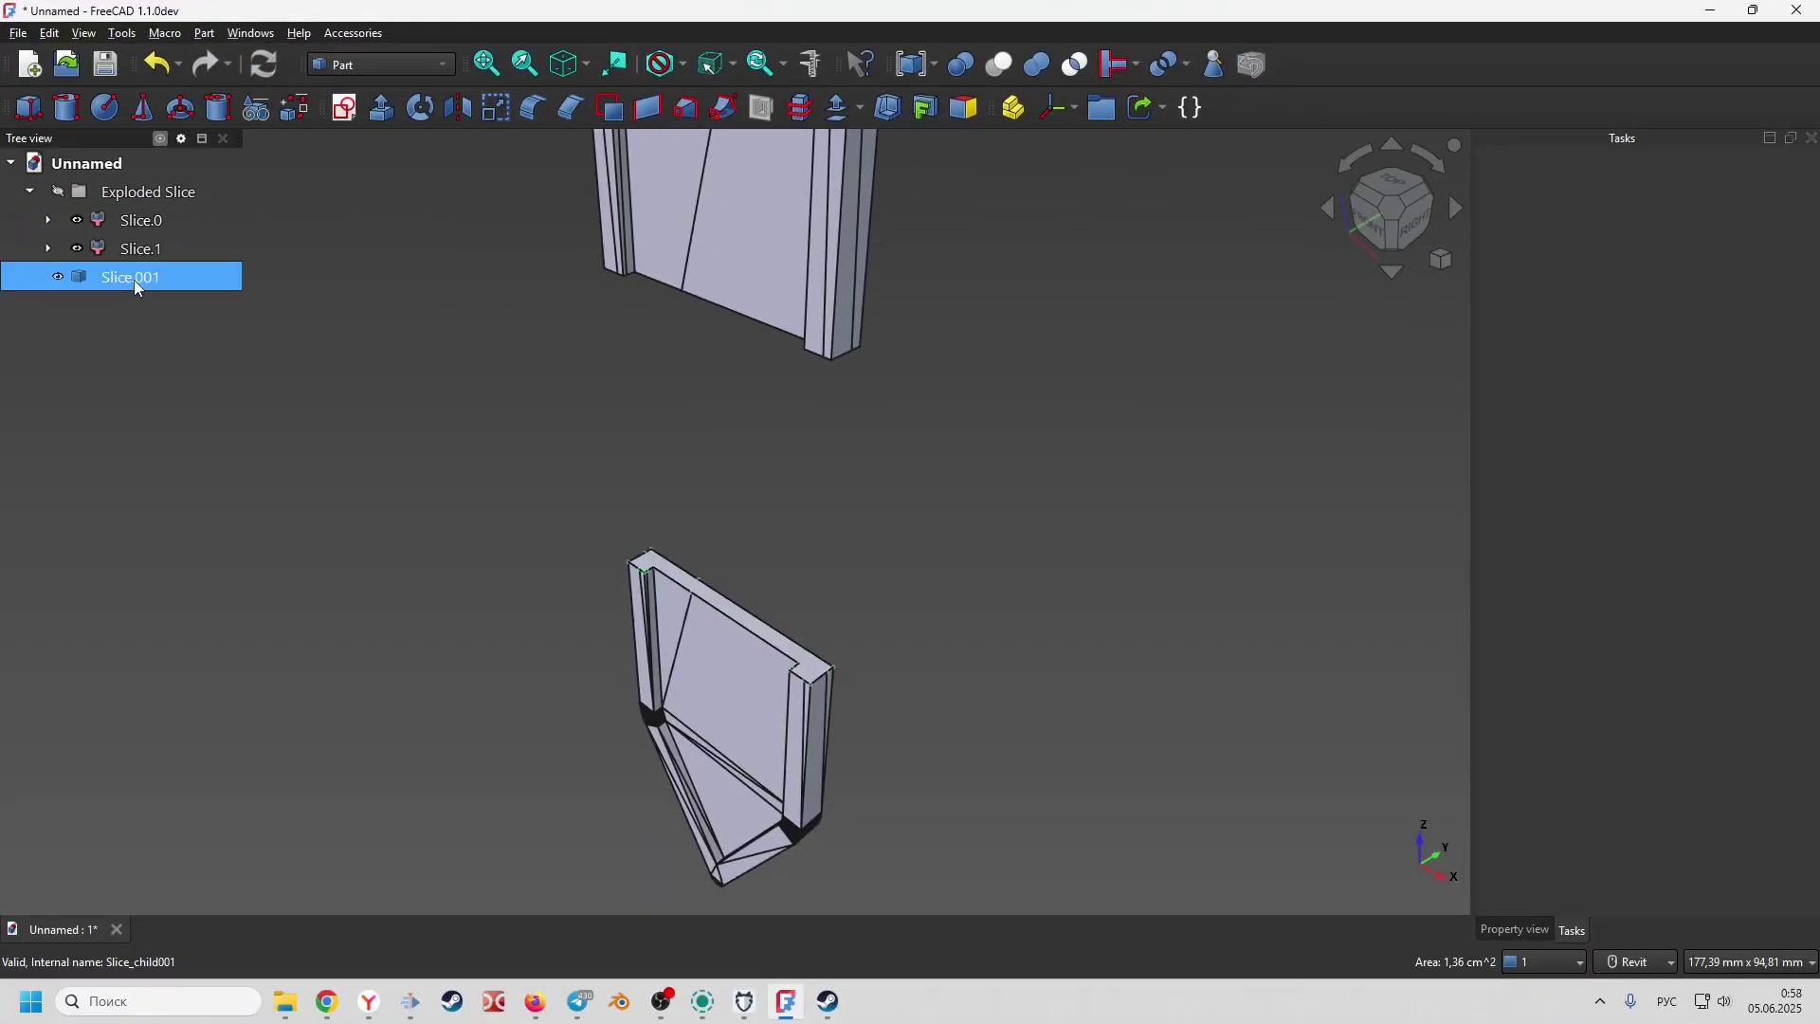
{"action": "left_click", "coordinate": [76, 226], "text": "ctrl"}
{"action": "left_click", "coordinate": [170, 280]}
{"action": "left_click", "coordinate": [77, 220]}
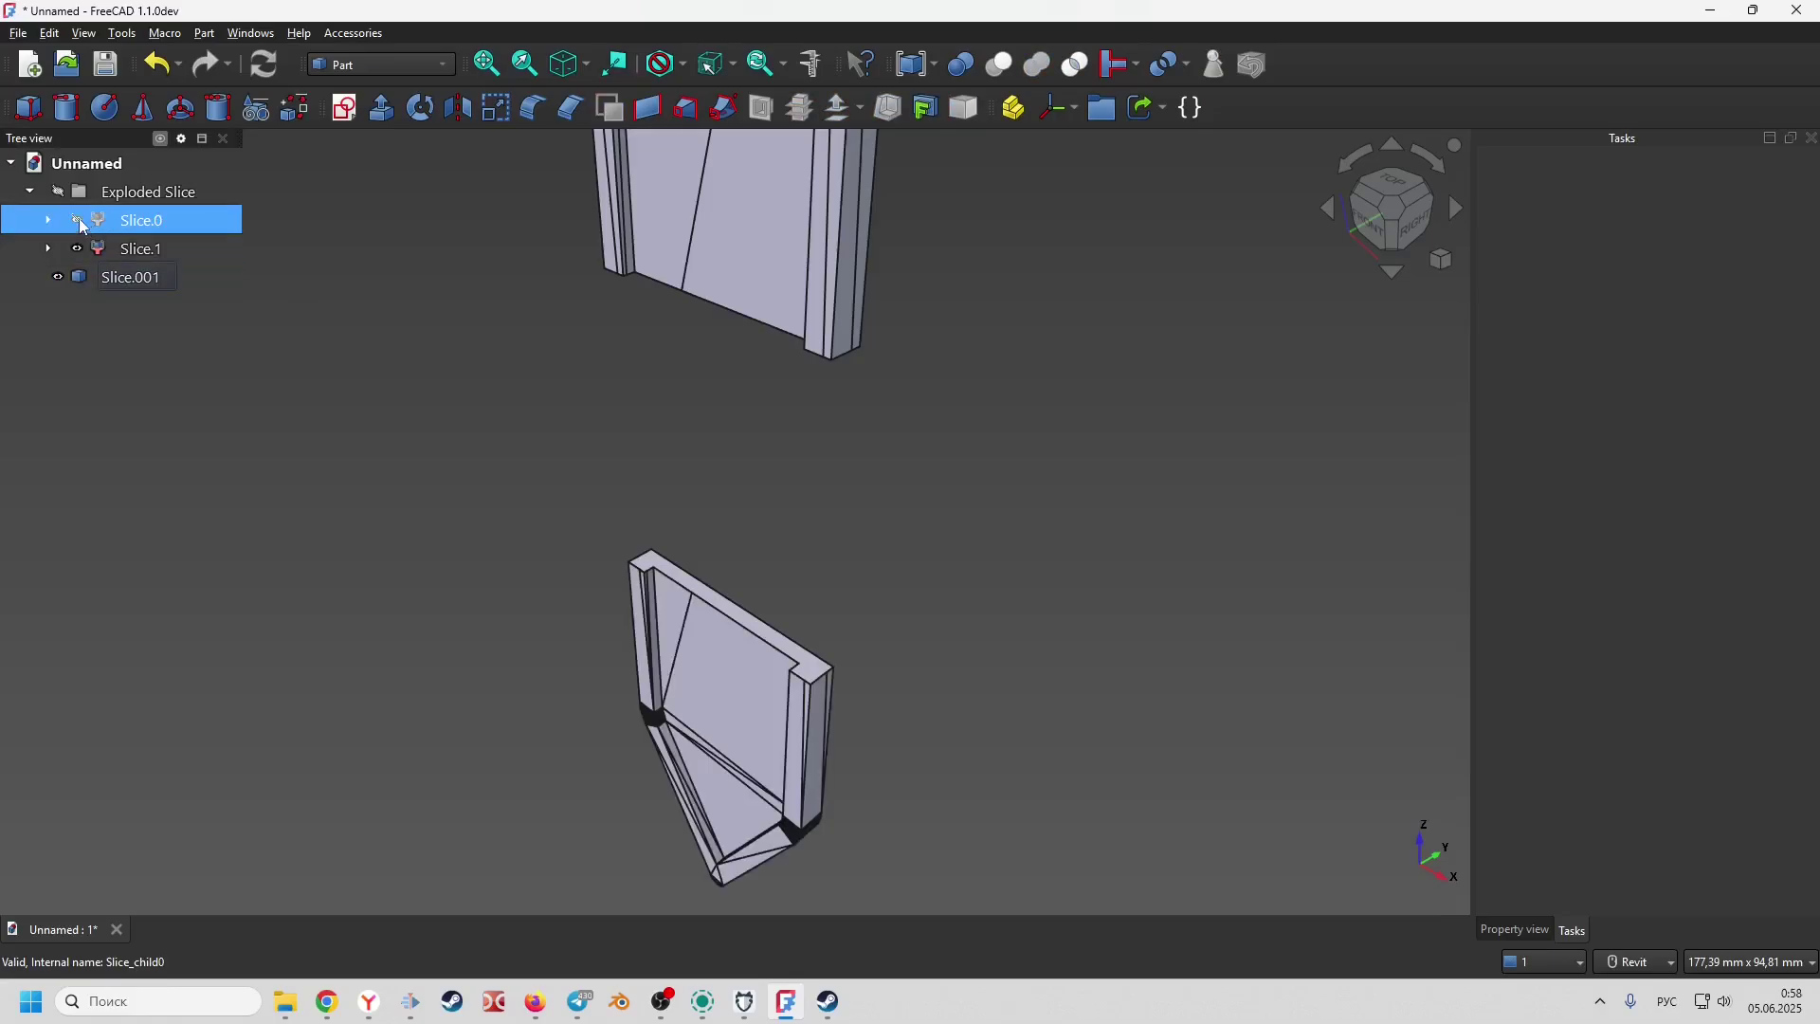
{"action": "left_click", "coordinate": [131, 278]}
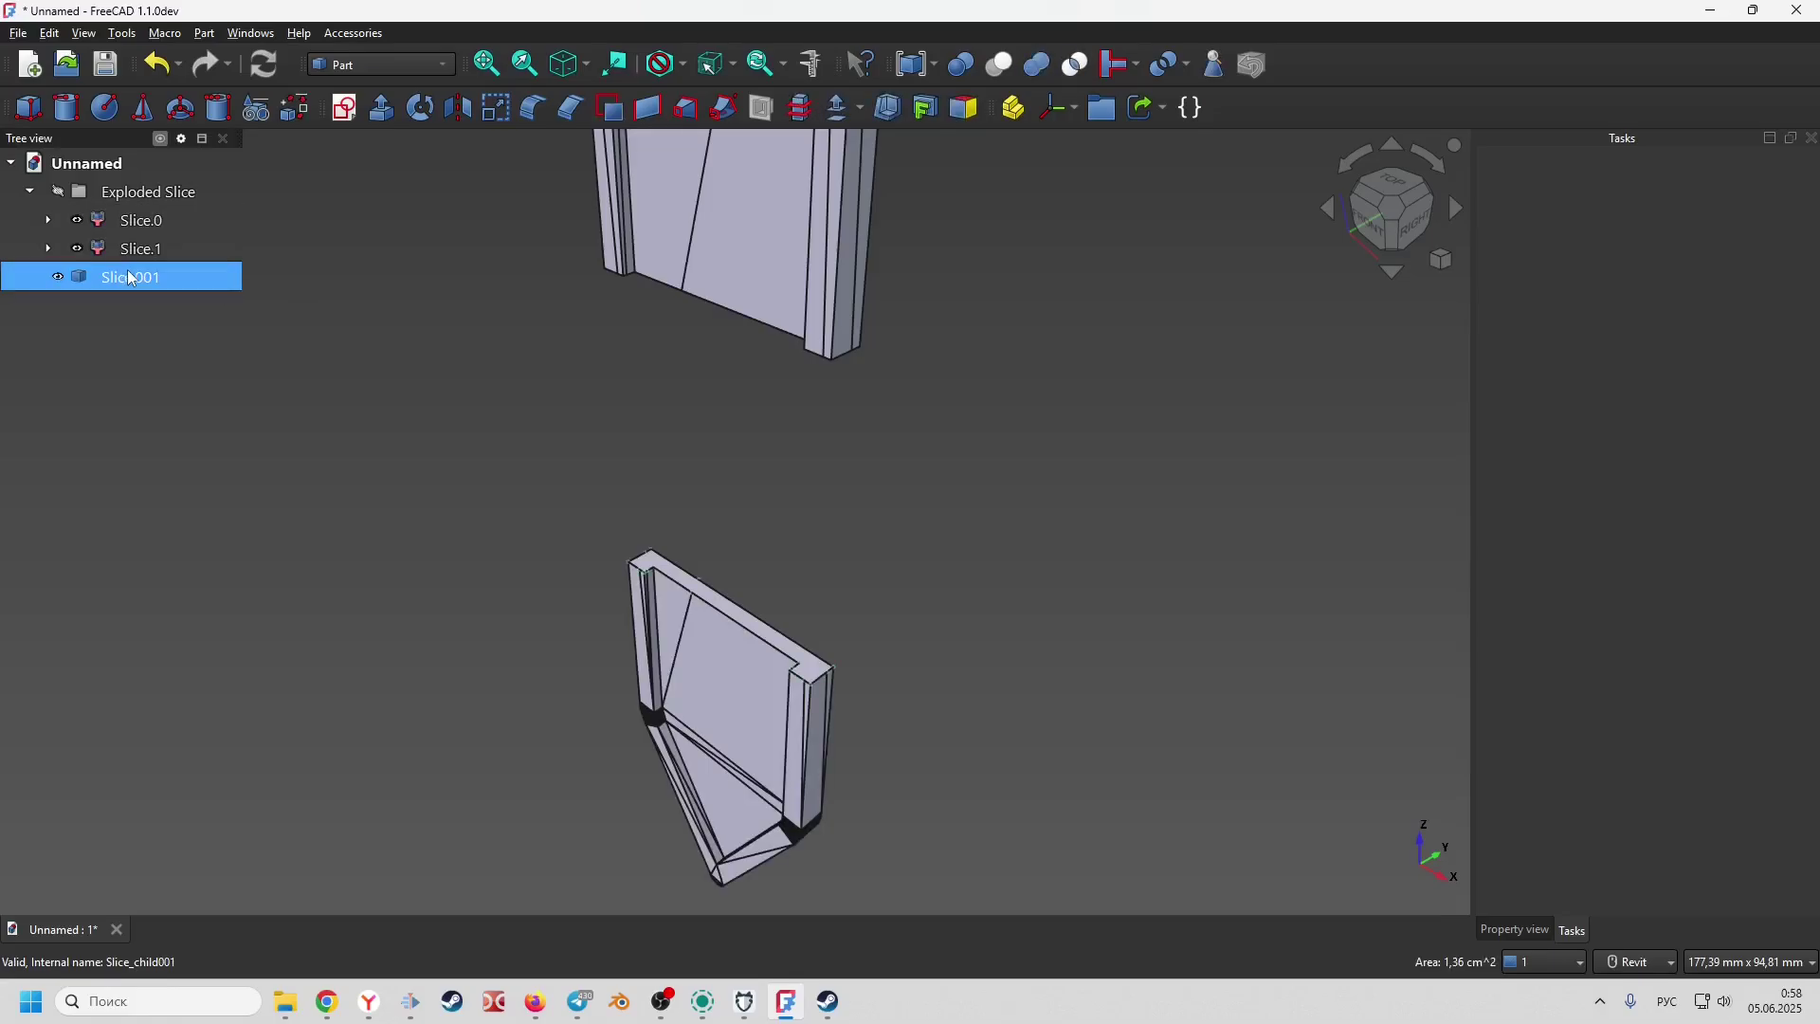
{"action": "left_click", "coordinate": [383, 108]}
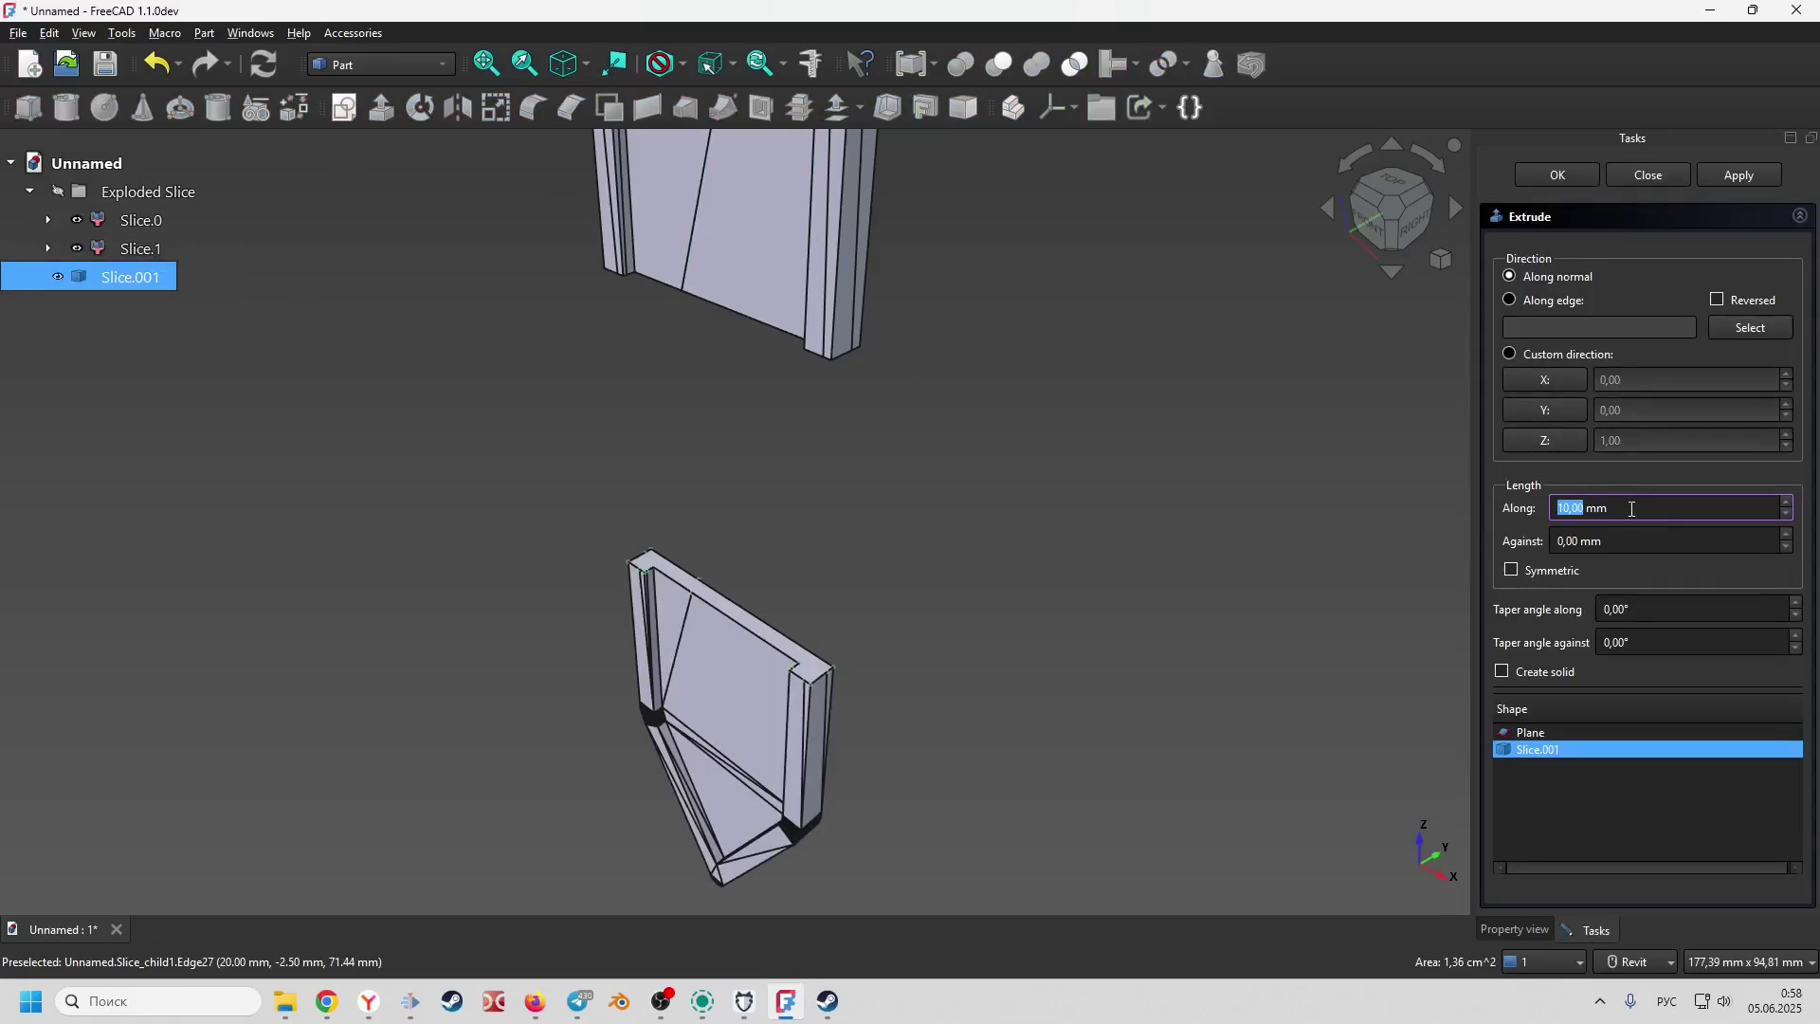
{"action": "type", "text": "50"}
{"action": "left_click", "coordinate": [1736, 178]}
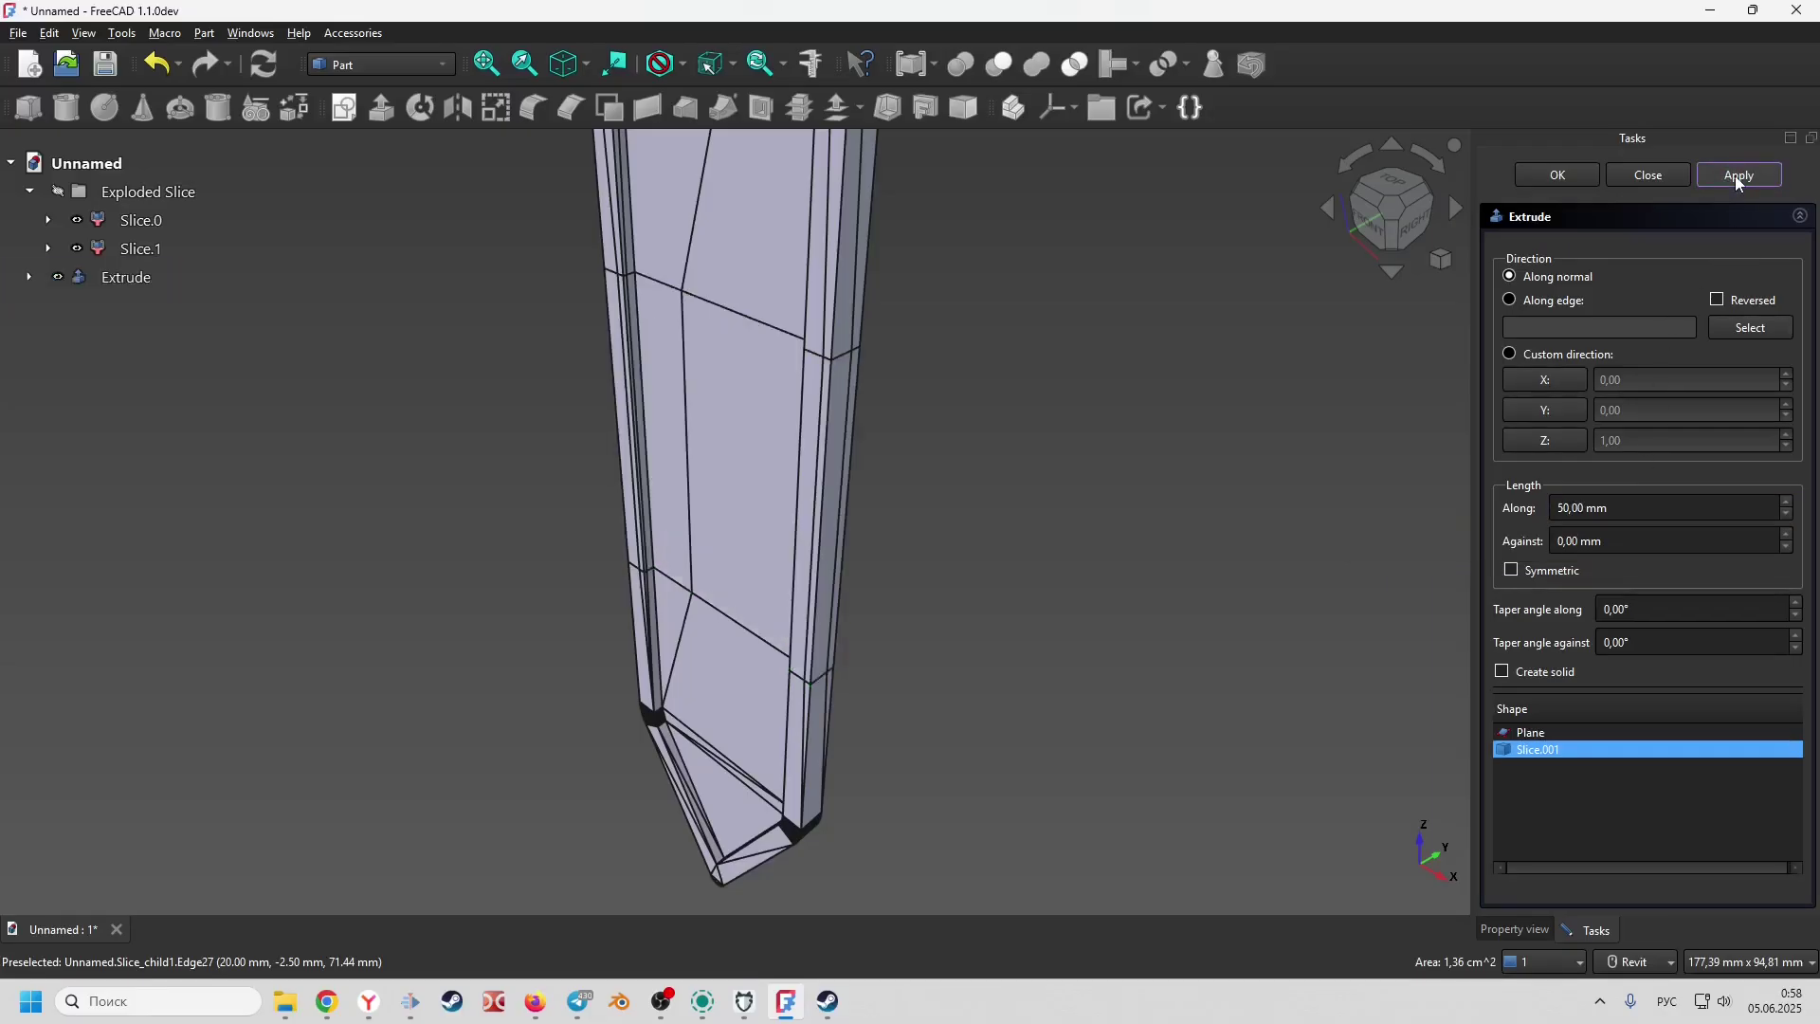
{"action": "left_click", "coordinate": [1670, 180]}
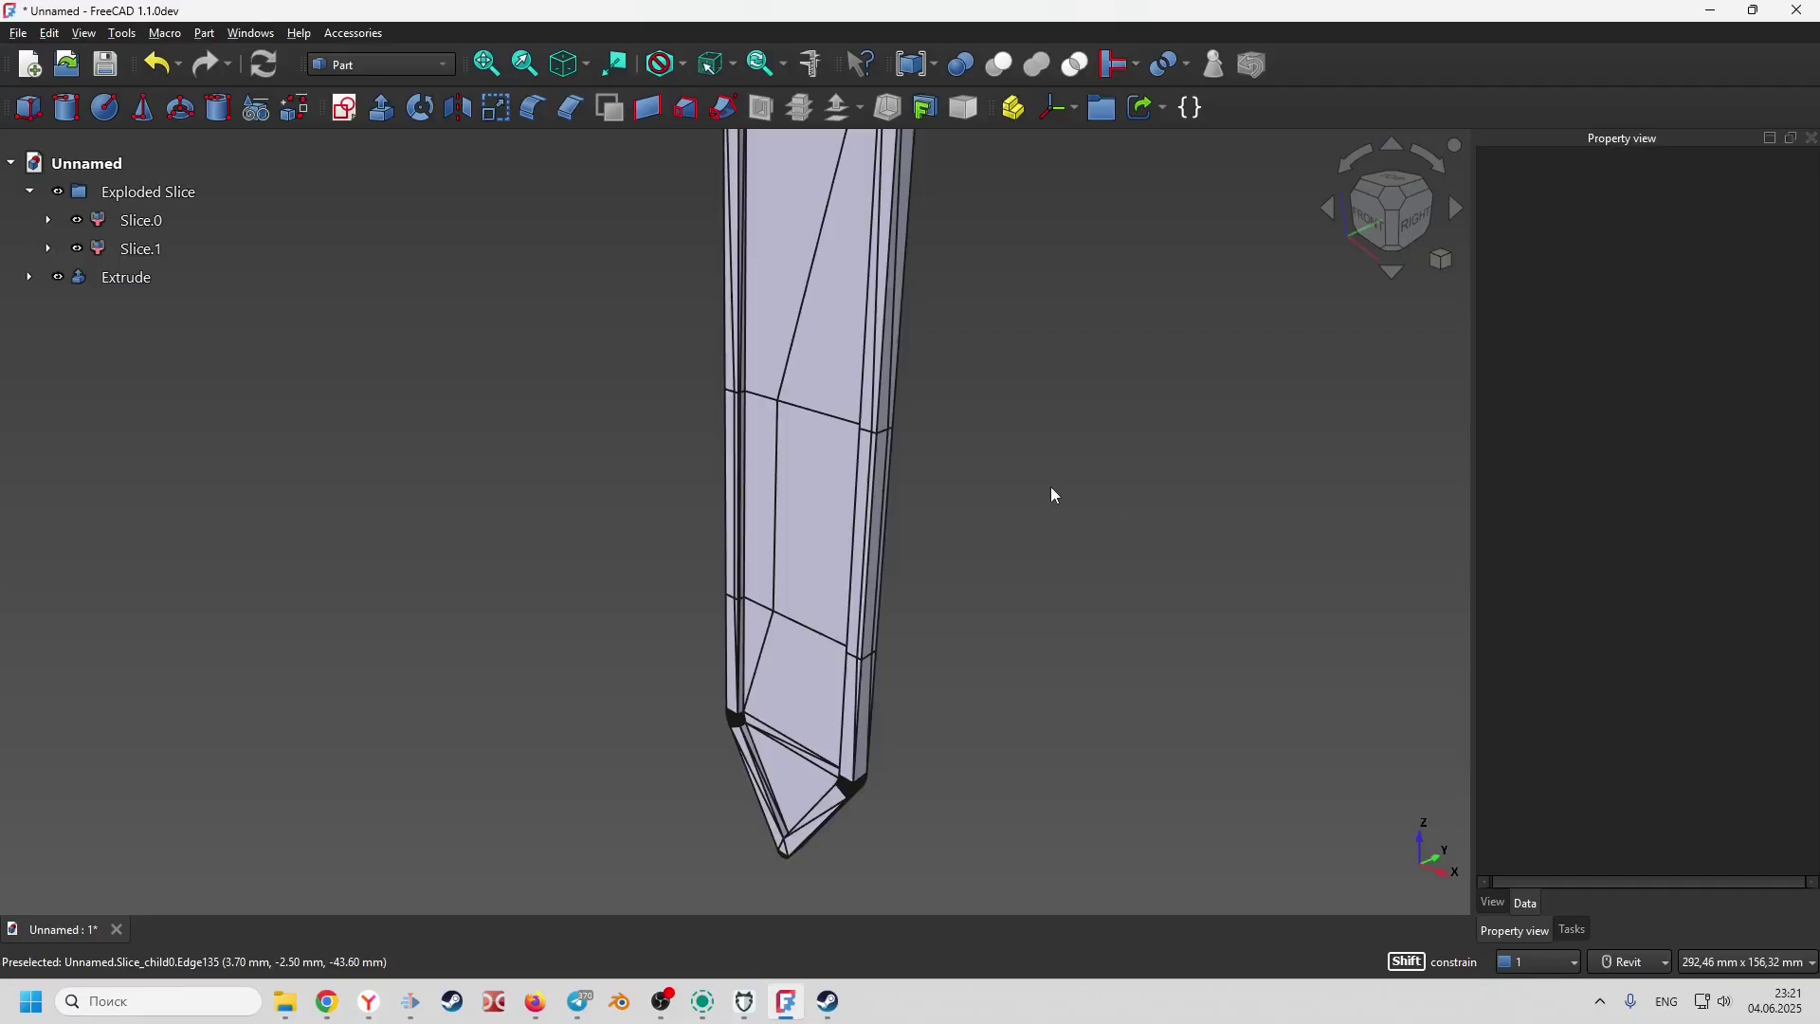
- Fuse Slice.0, Slice.1 and the Extrude into one solid with Part Union
{"action": "key", "text": "v"}
{"action": "key", "text": "f"}
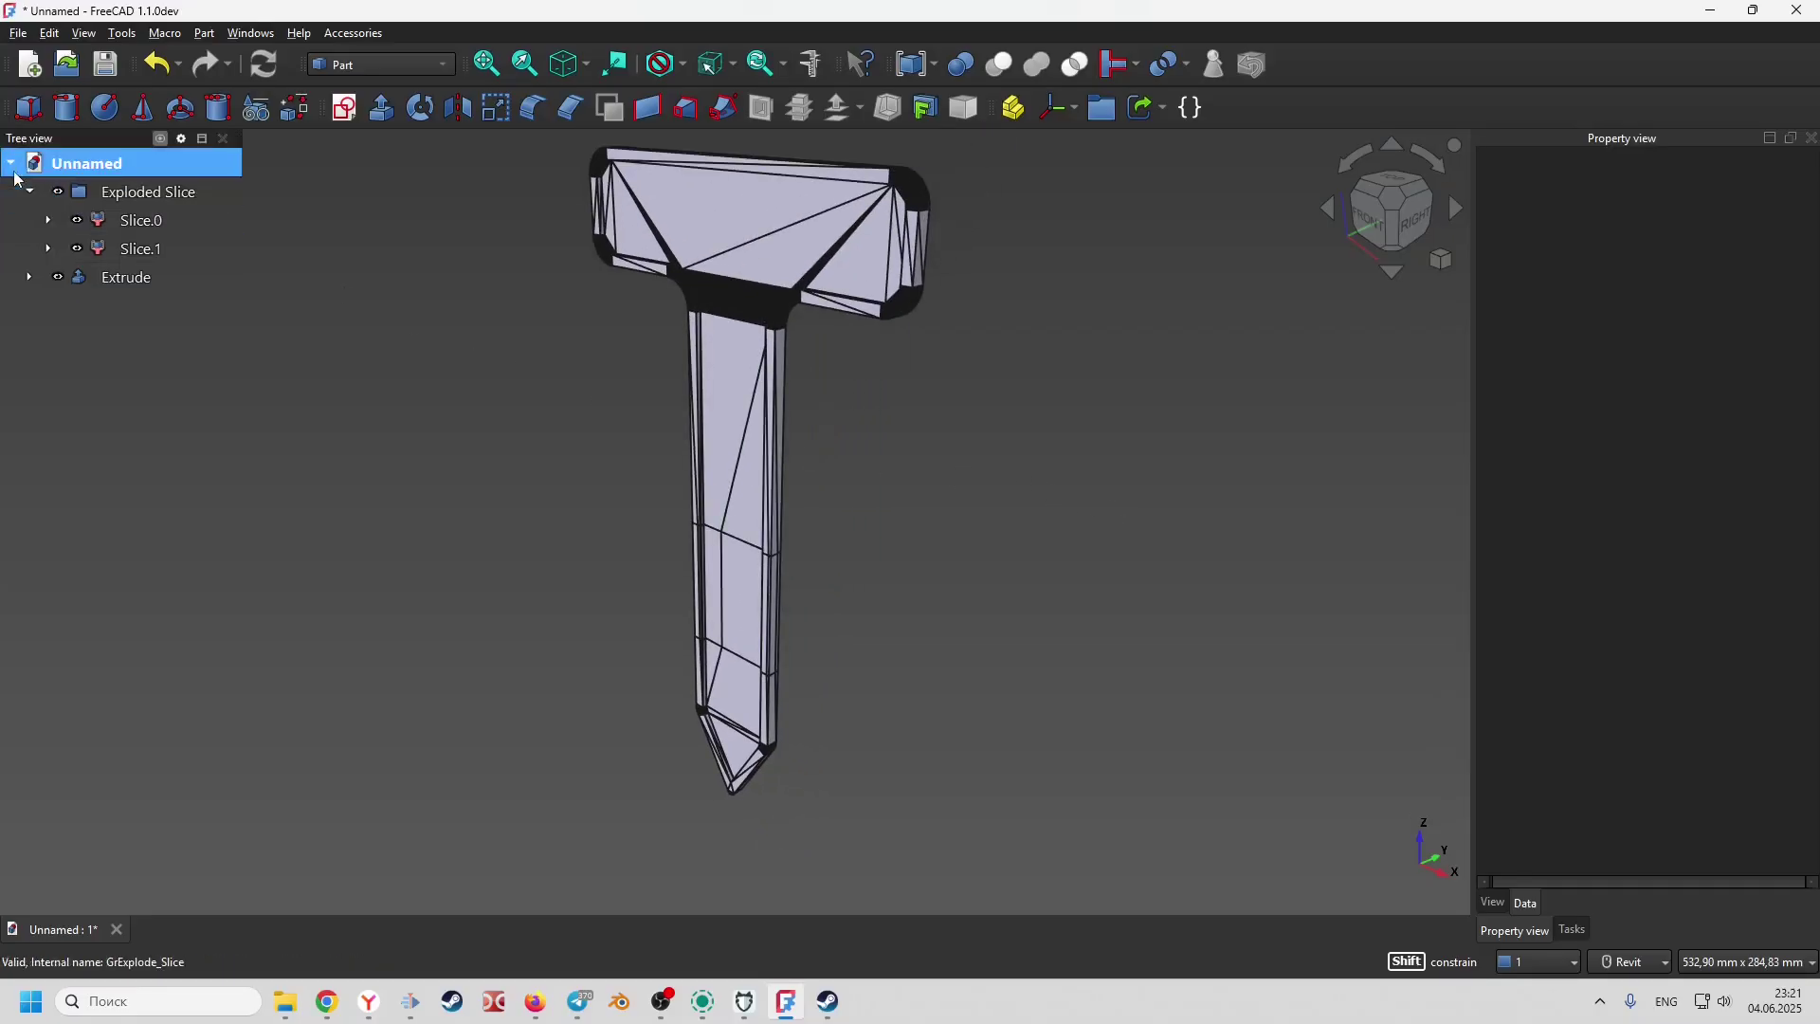
{"action": "left_click", "coordinate": [140, 220]}
{"action": "left_click", "coordinate": [140, 245], "text": "ctrl"}
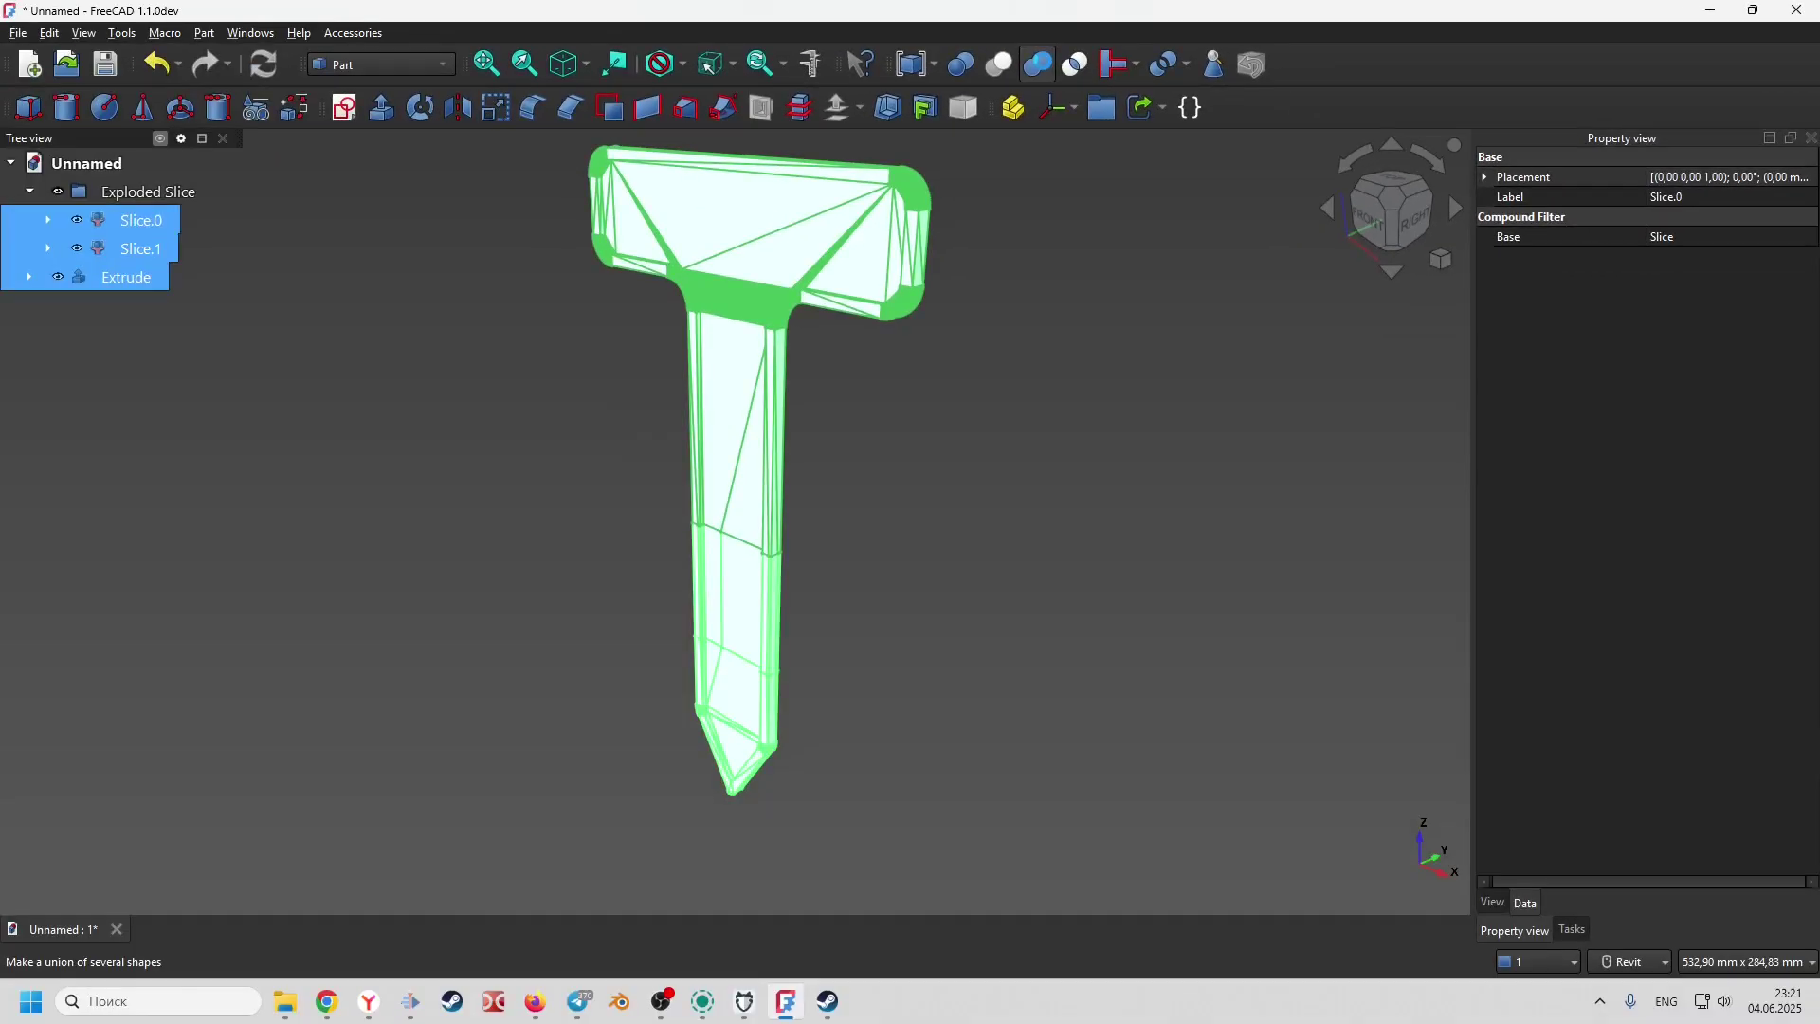
{"action": "left_click", "coordinate": [658, 101]}
{"action": "left_click", "coordinate": [853, 293]}
{"action": "middle_click_drag", "start_coordinate": [853, 293], "coordinate": [901, 402], "text": "shift"}
{"action": "left_click", "coordinate": [147, 222]}
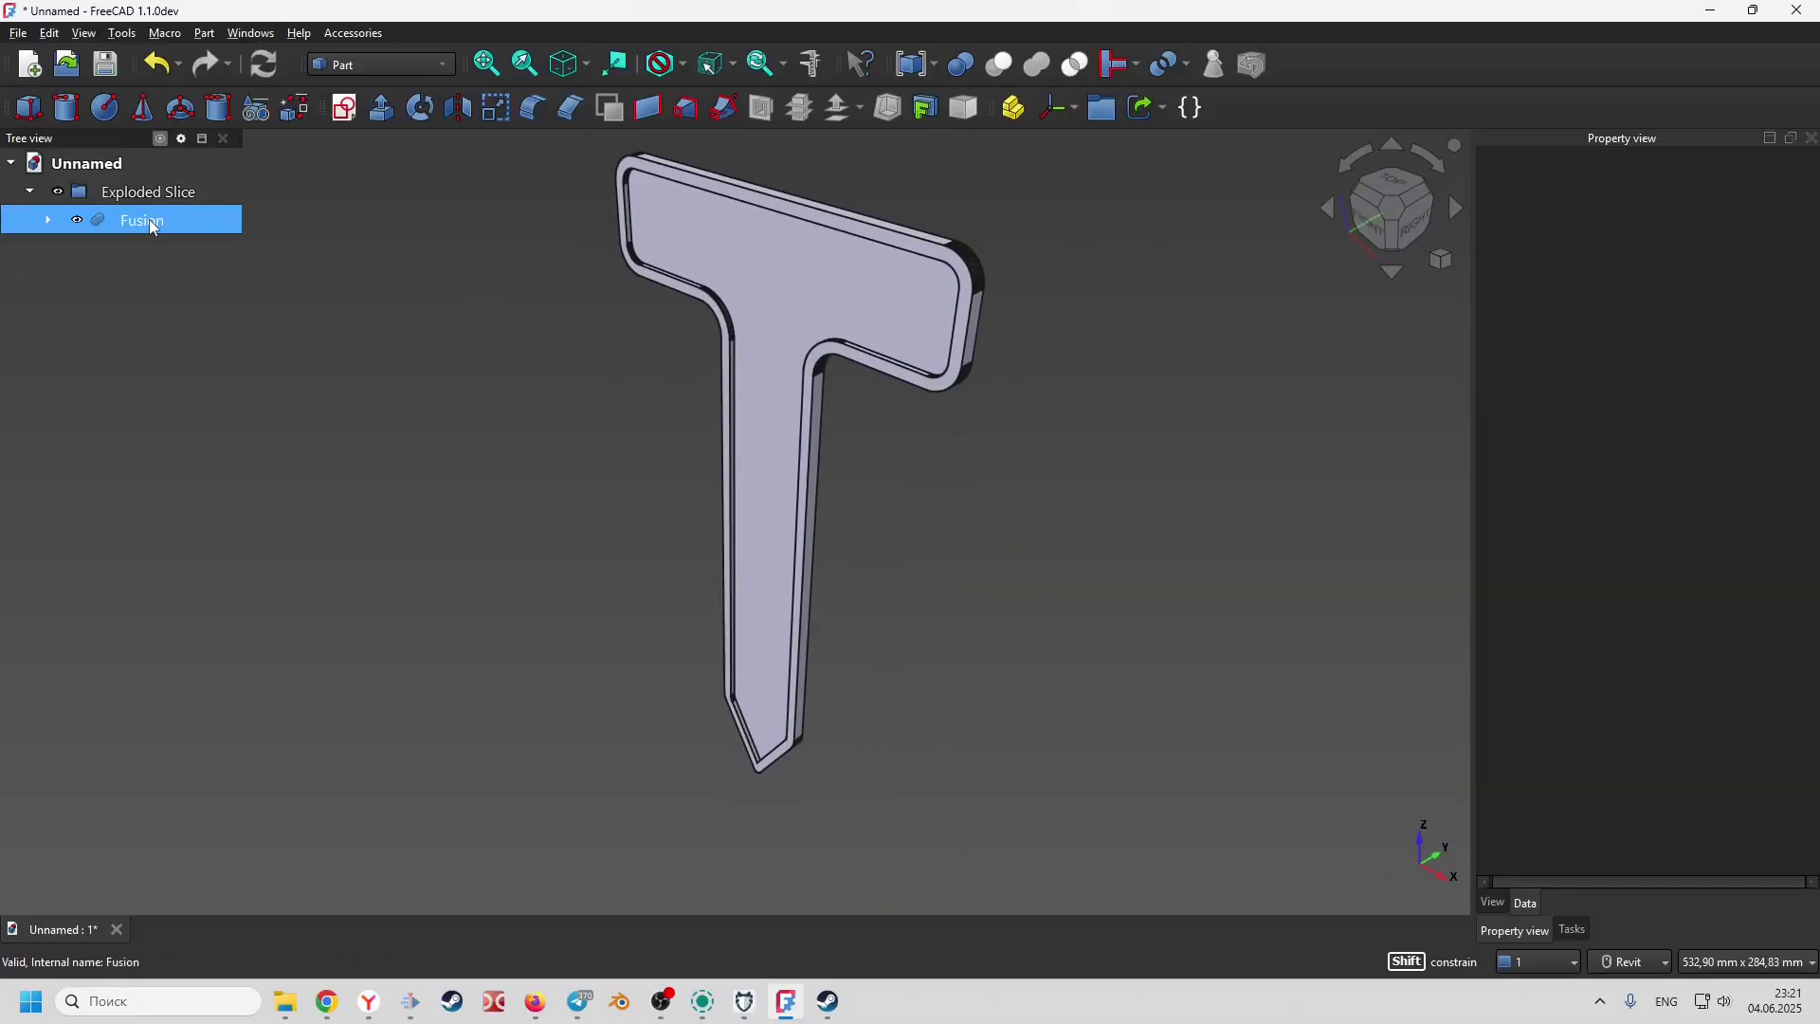
- Export the fused solid as Garden_Marker-Body1.stl, then undo the union
{"action": "left_click", "coordinate": [18, 32]}
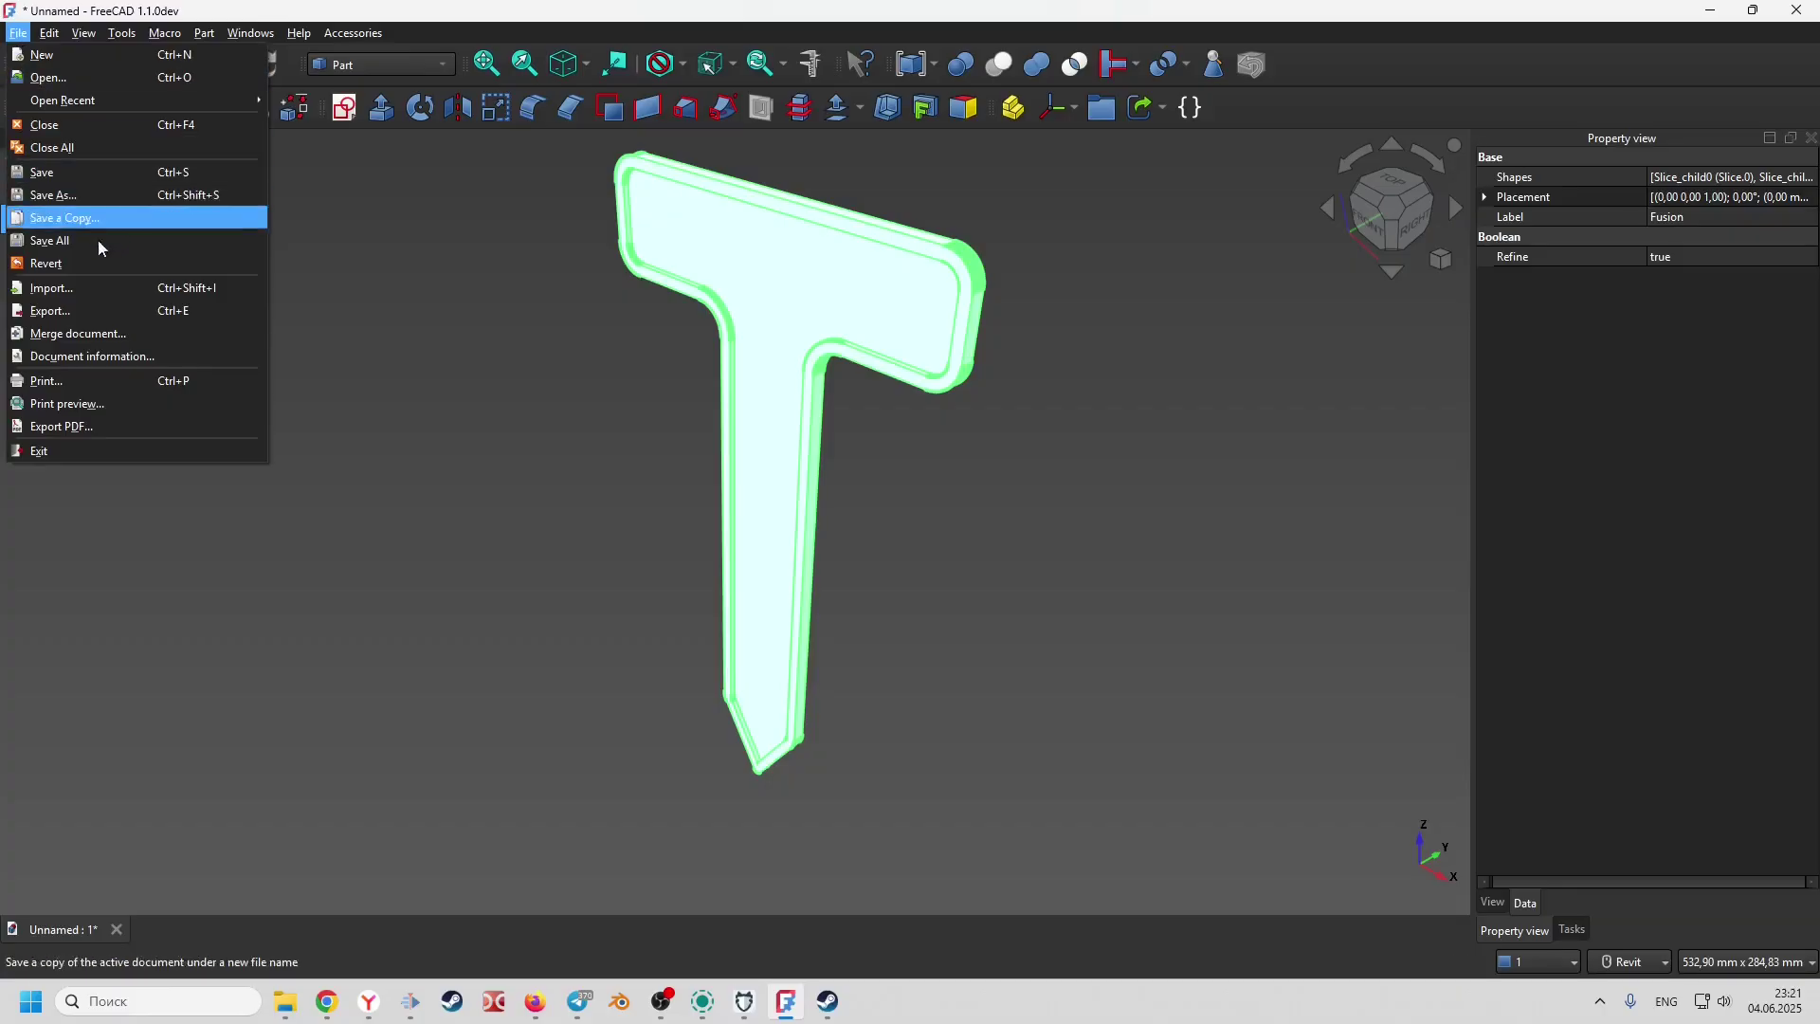
{"action": "left_click", "coordinate": [90, 316]}
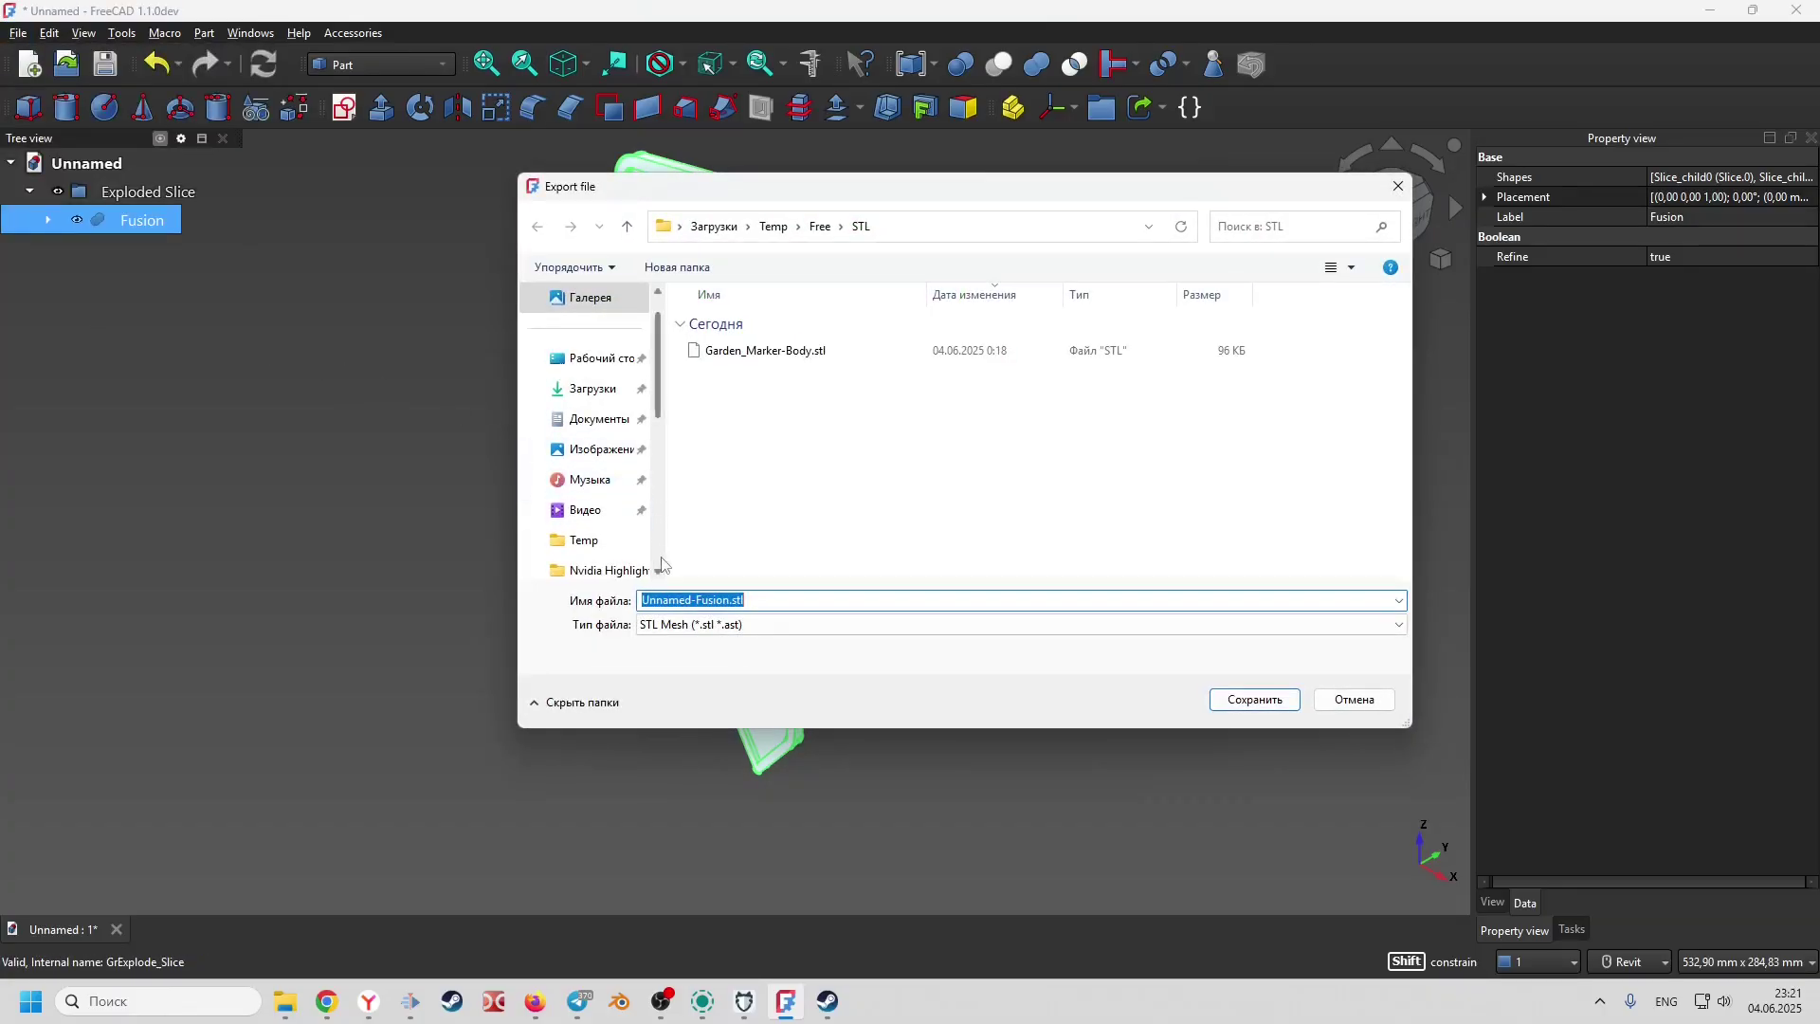
{"action": "left_click", "coordinate": [766, 351]}
{"action": "left_click", "coordinate": [749, 599]}
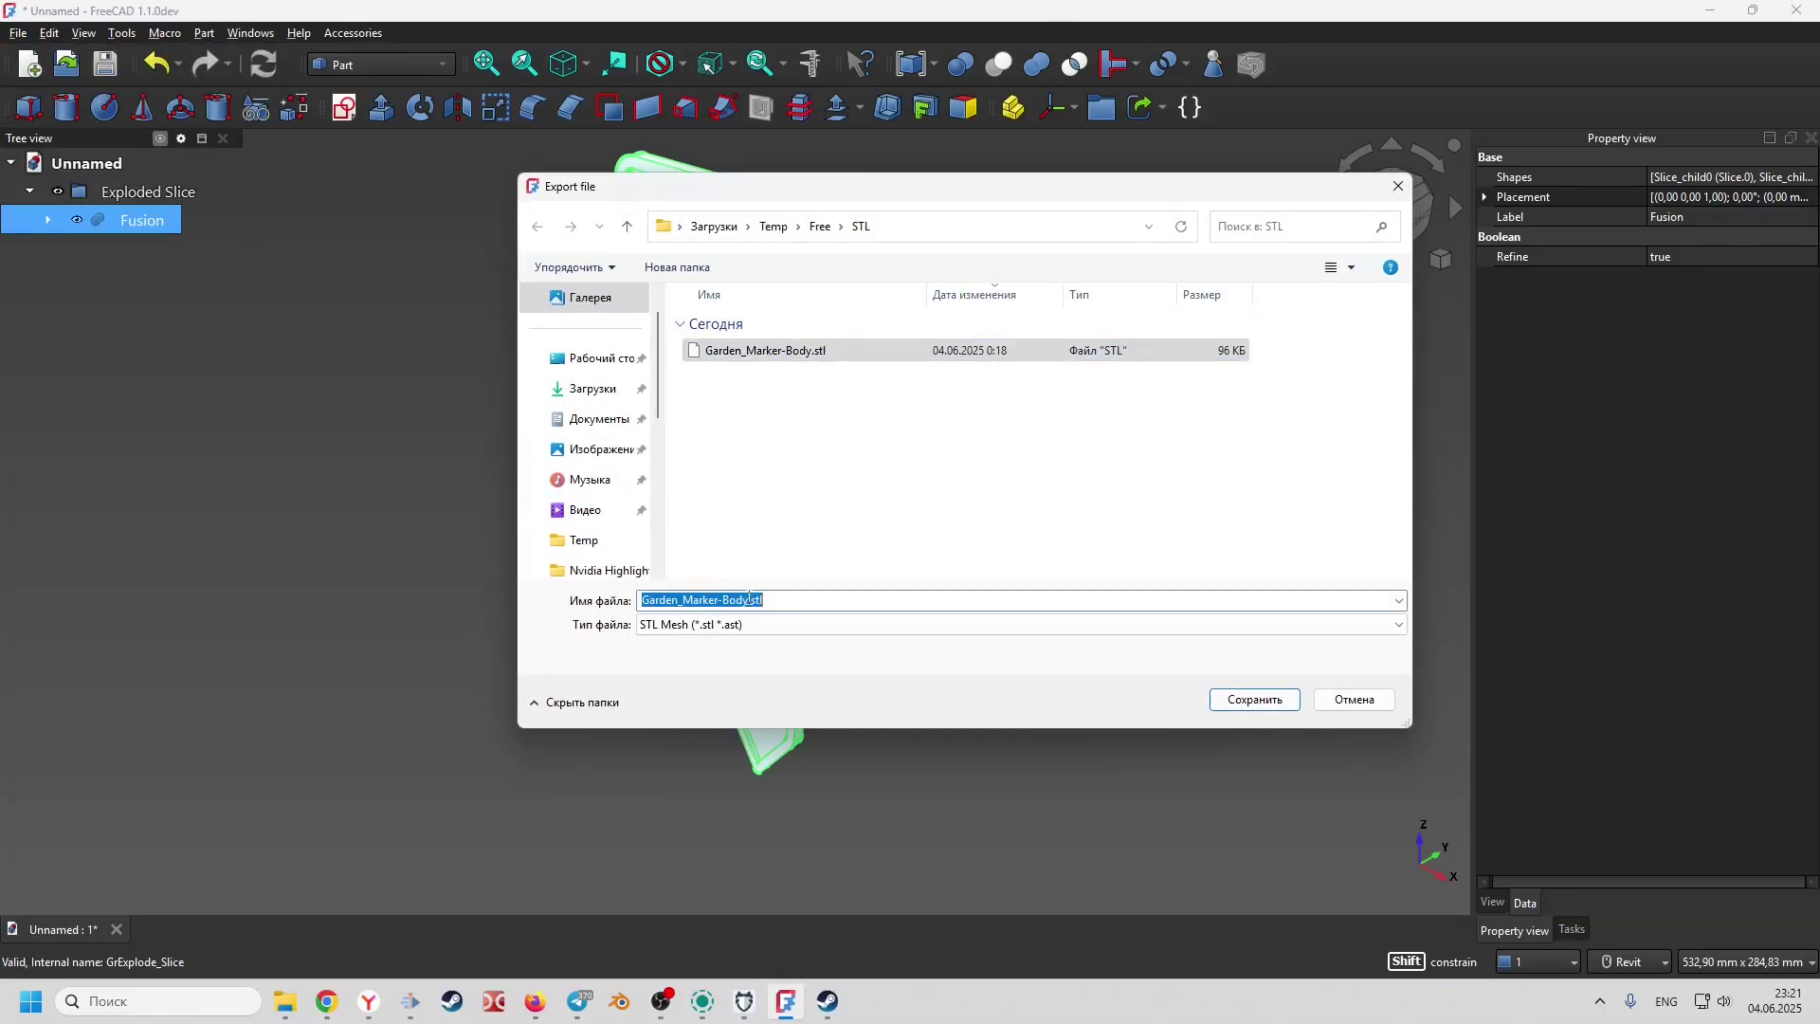
{"action": "type", "text": "1"}
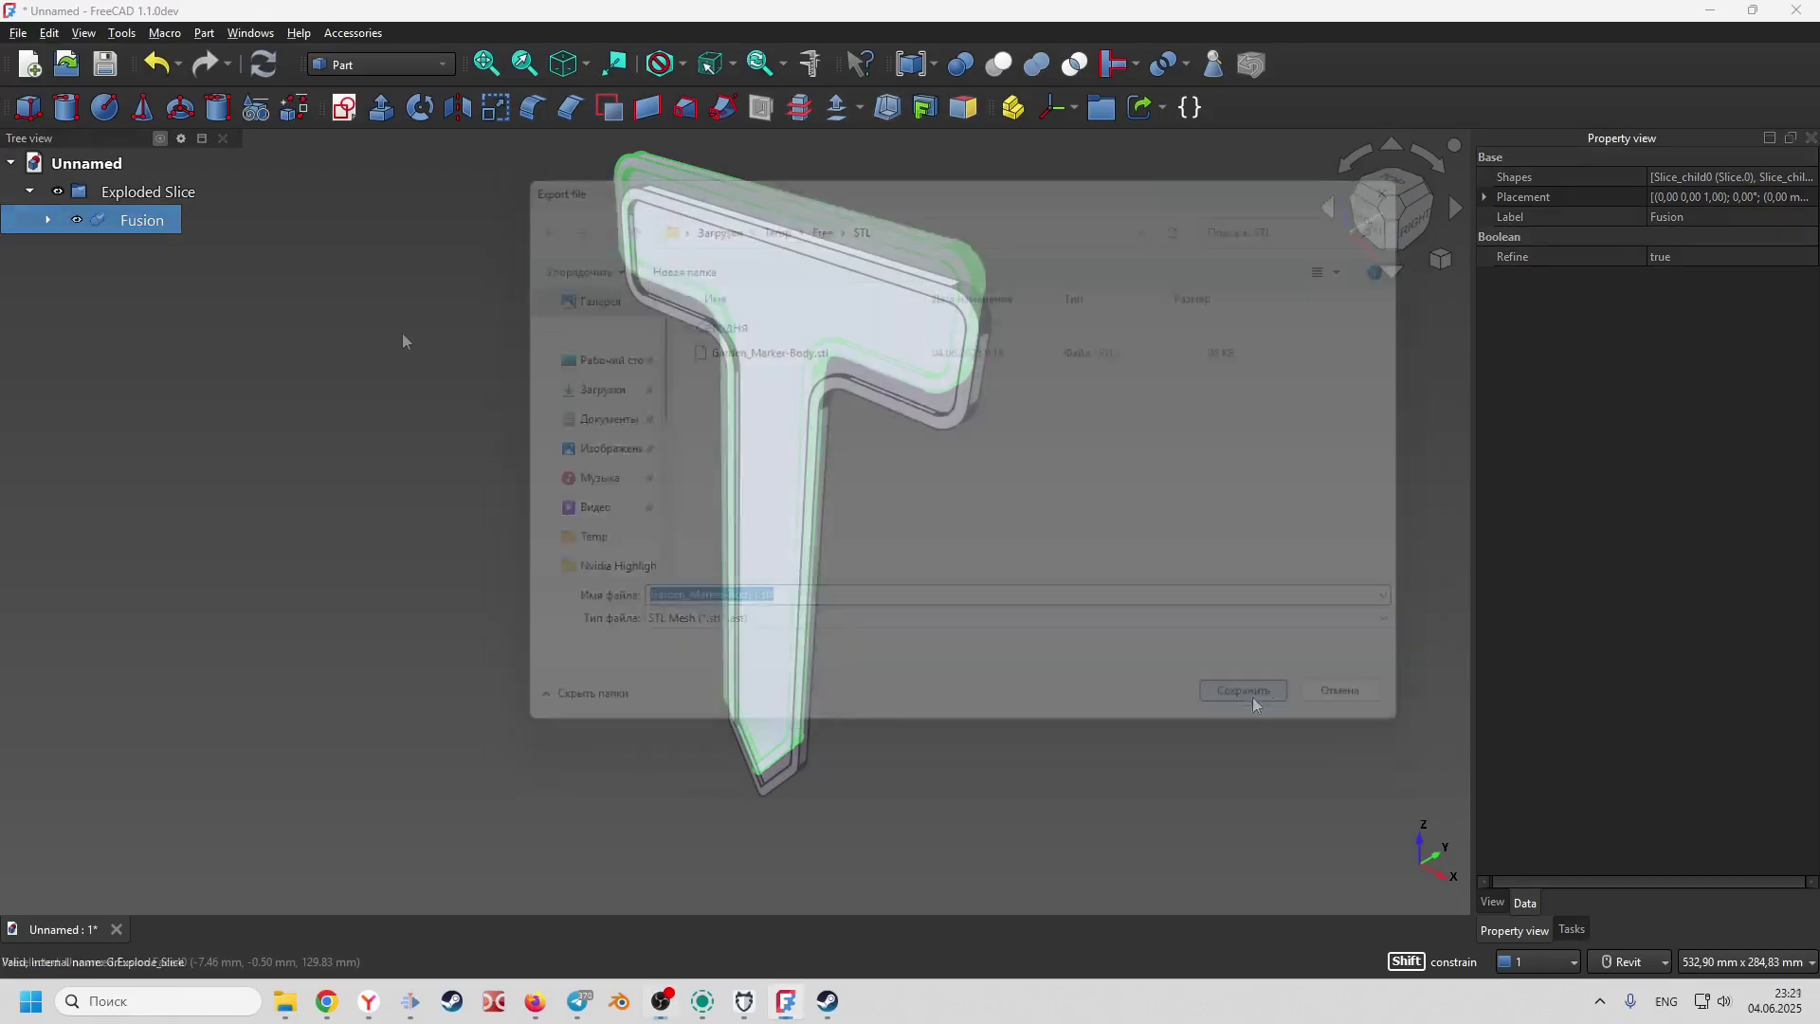
{"action": "left_click", "coordinate": [157, 62]}
{"action": "left_click", "coordinate": [157, 63]}
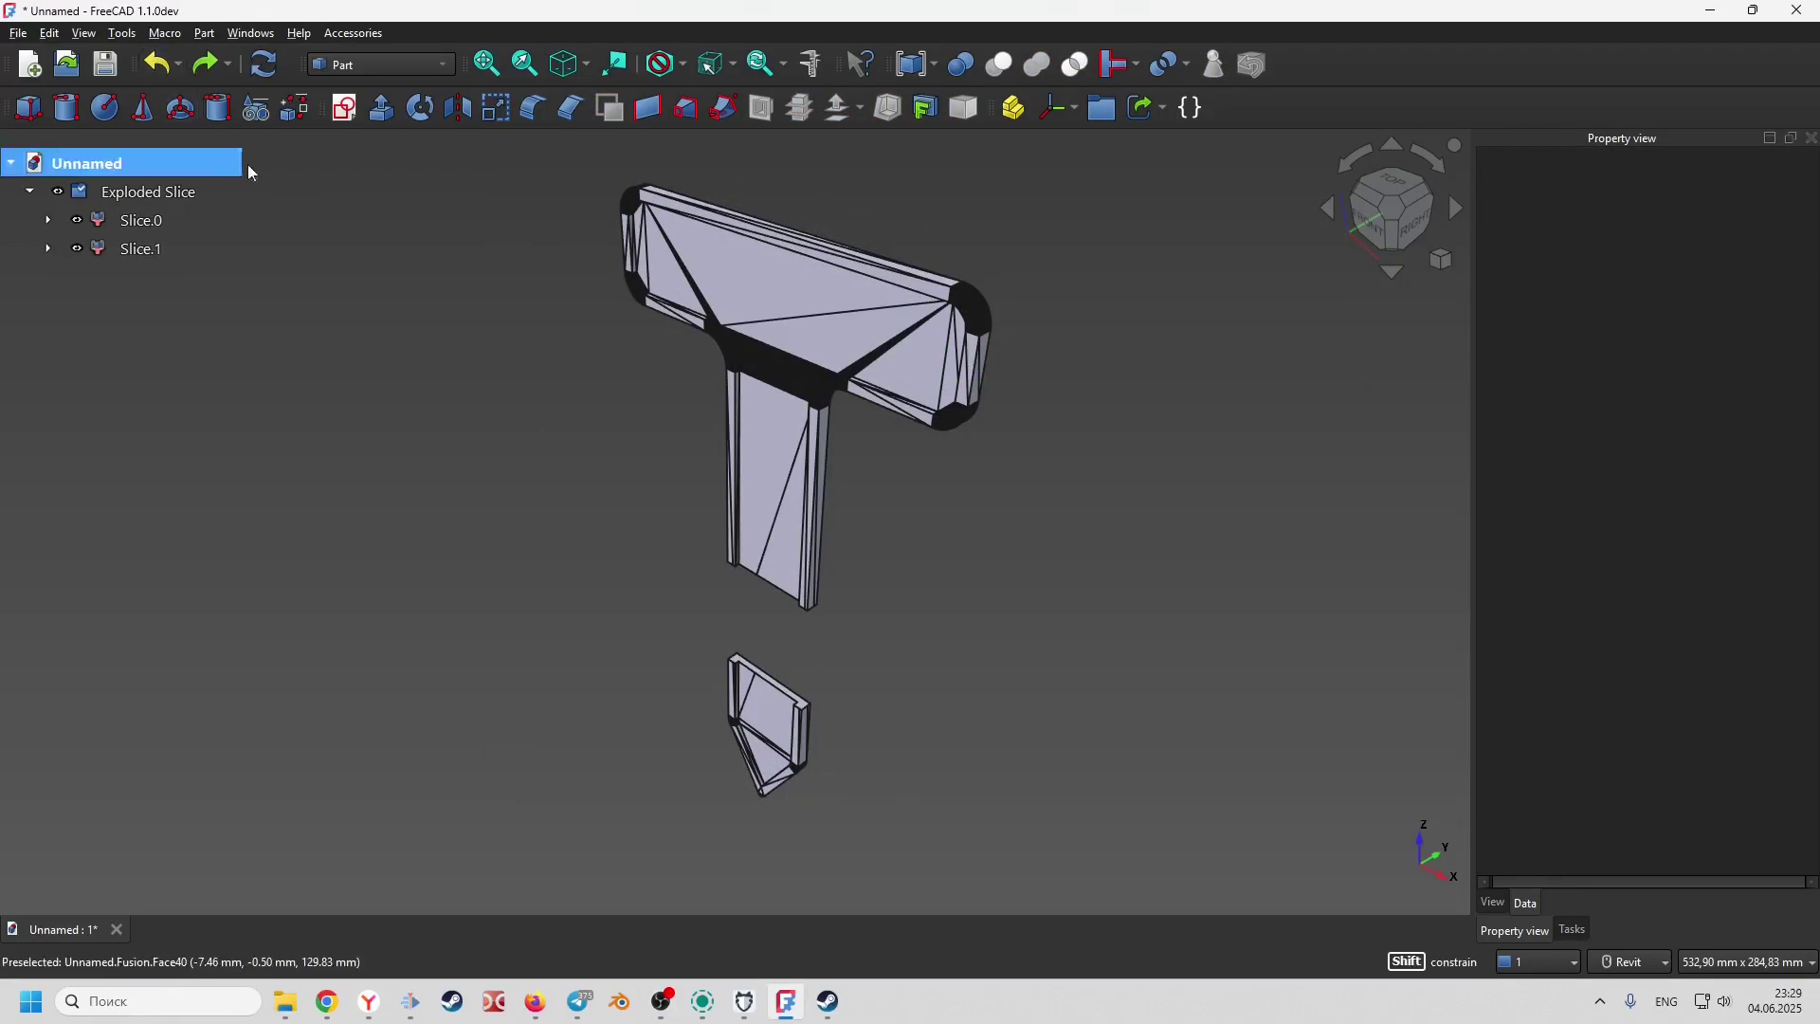
- In Part Design, create a new body holding a Shape Binder of Slice.0 and Slice.1
{"action": "left_click", "coordinate": [415, 66]}
{"action": "left_click", "coordinate": [379, 13]}
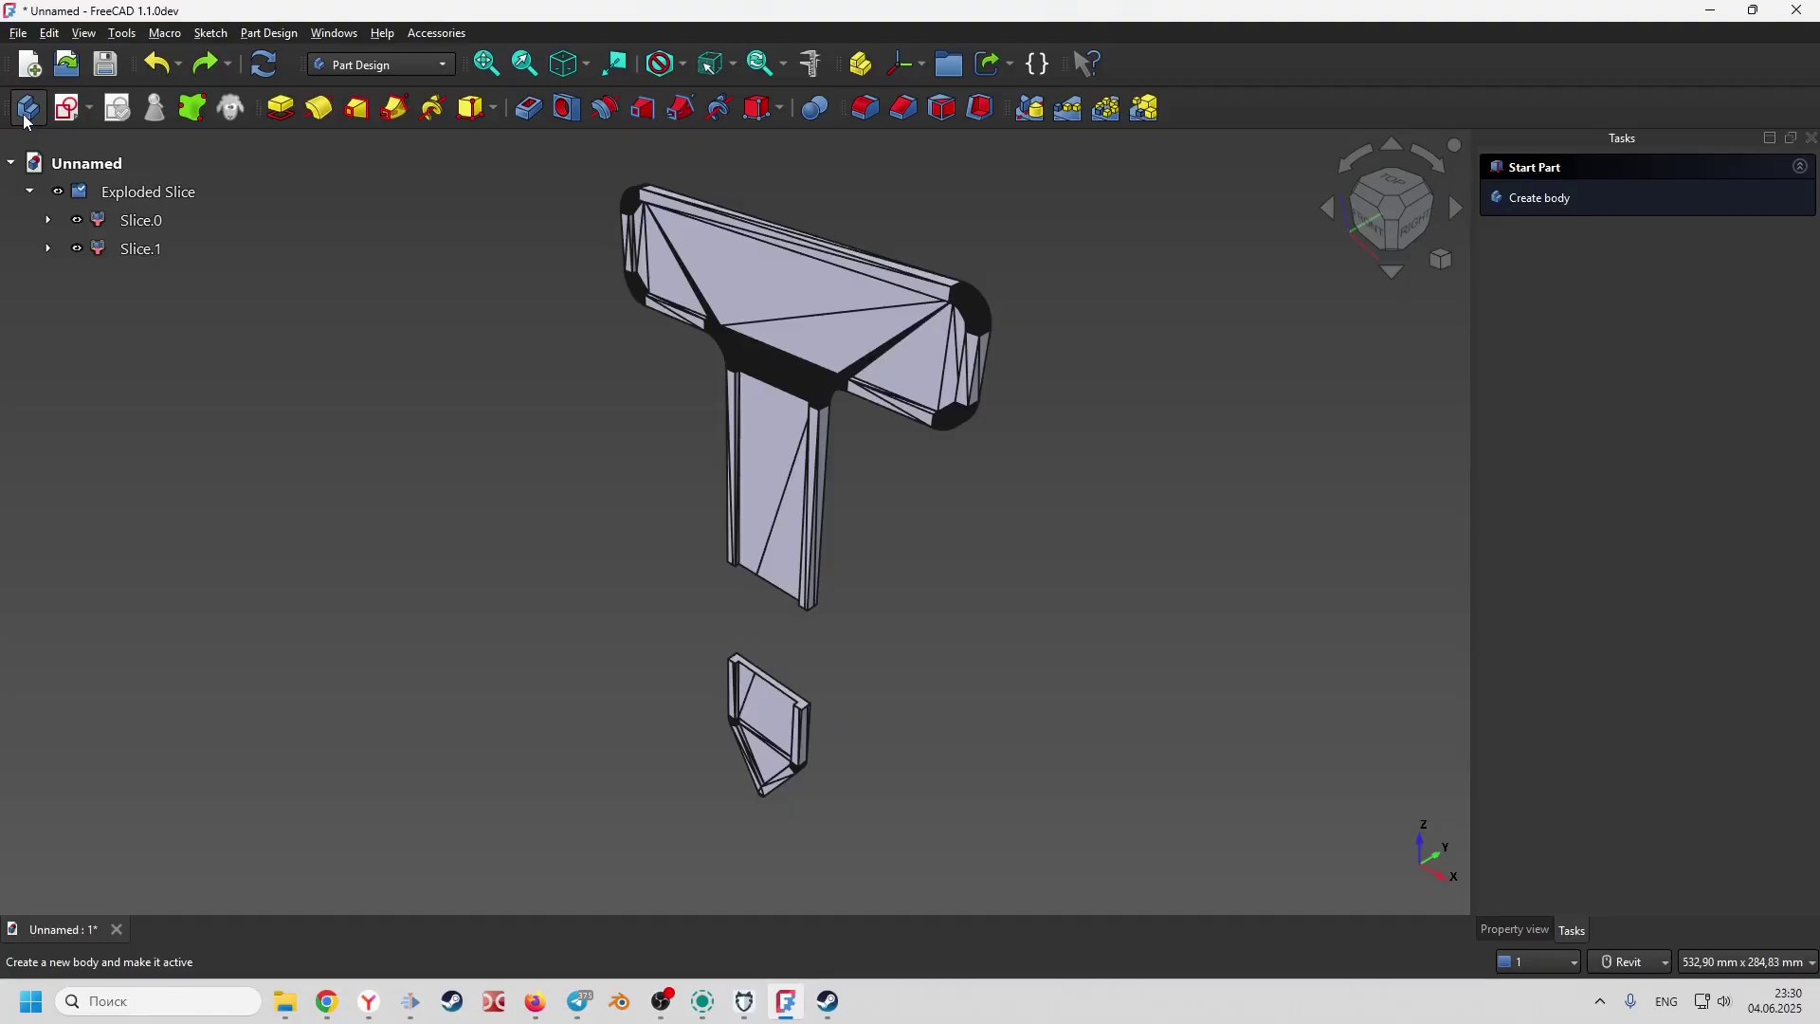
{"action": "left_click", "coordinate": [28, 109]}
{"action": "left_click", "coordinate": [88, 225], "text": "ctrl"}
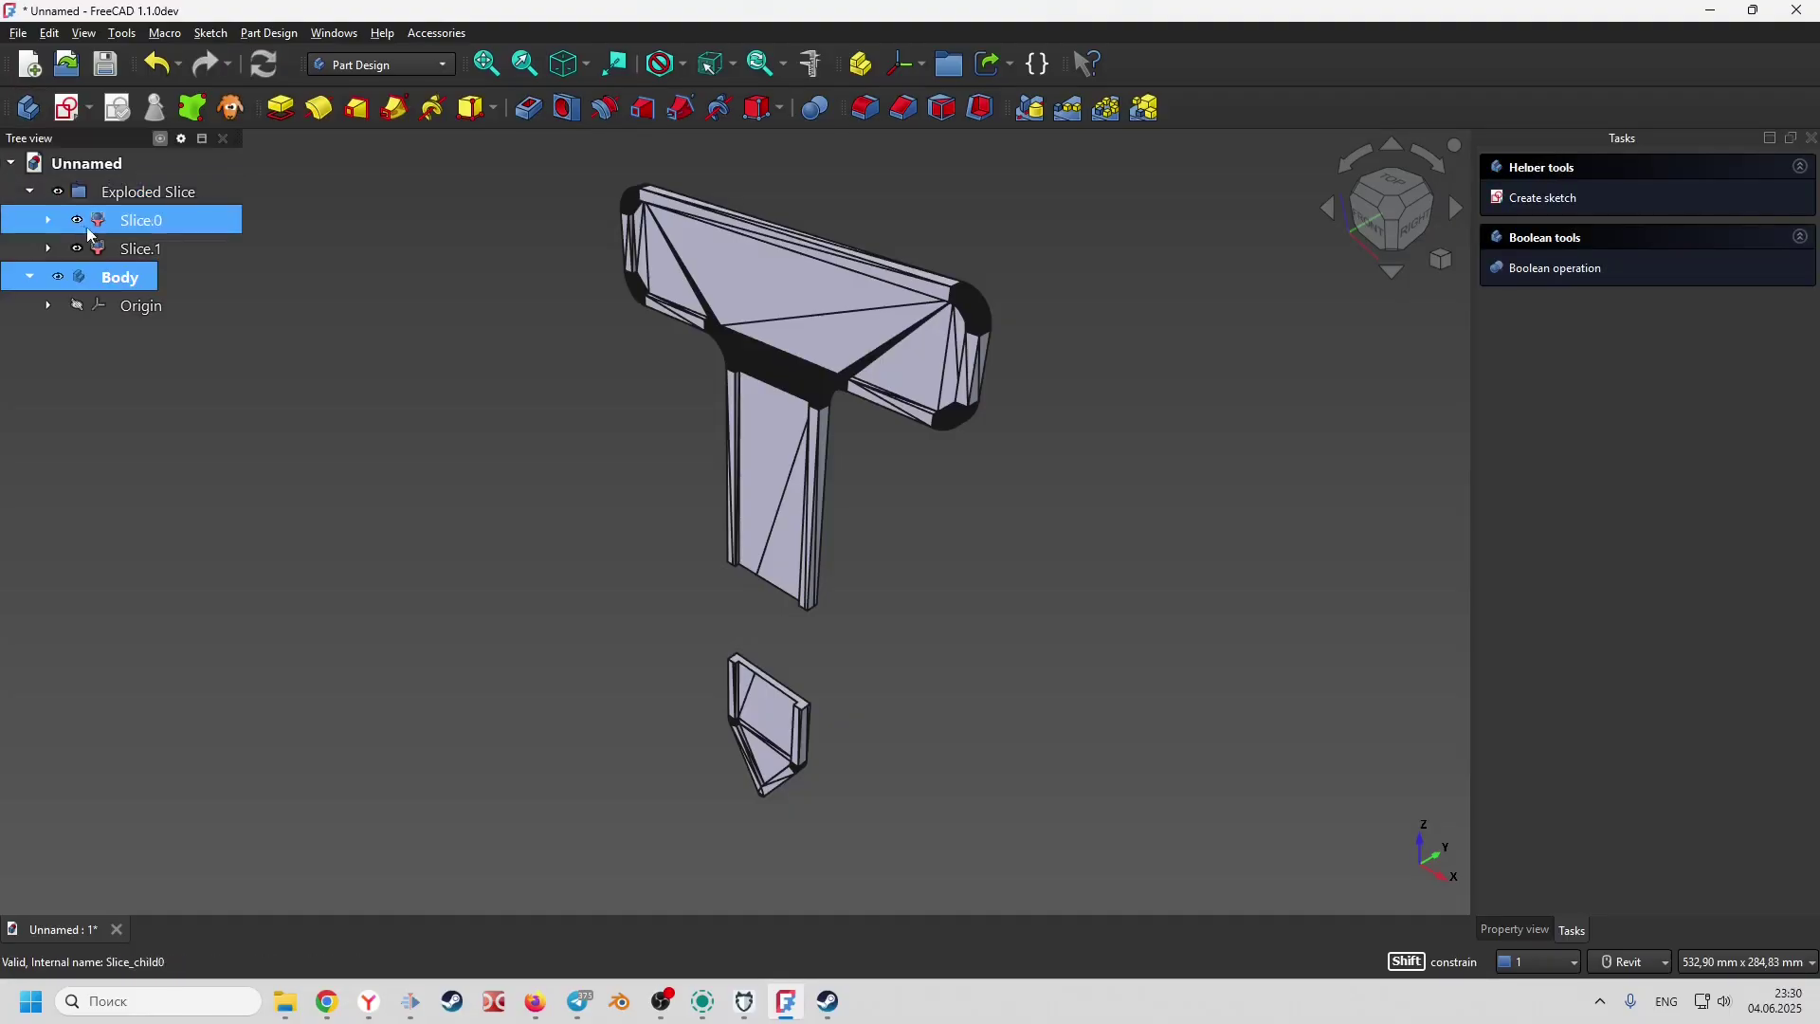
{"action": "left_click", "coordinate": [141, 225]}
{"action": "left_click", "coordinate": [141, 251], "text": "ctrl"}
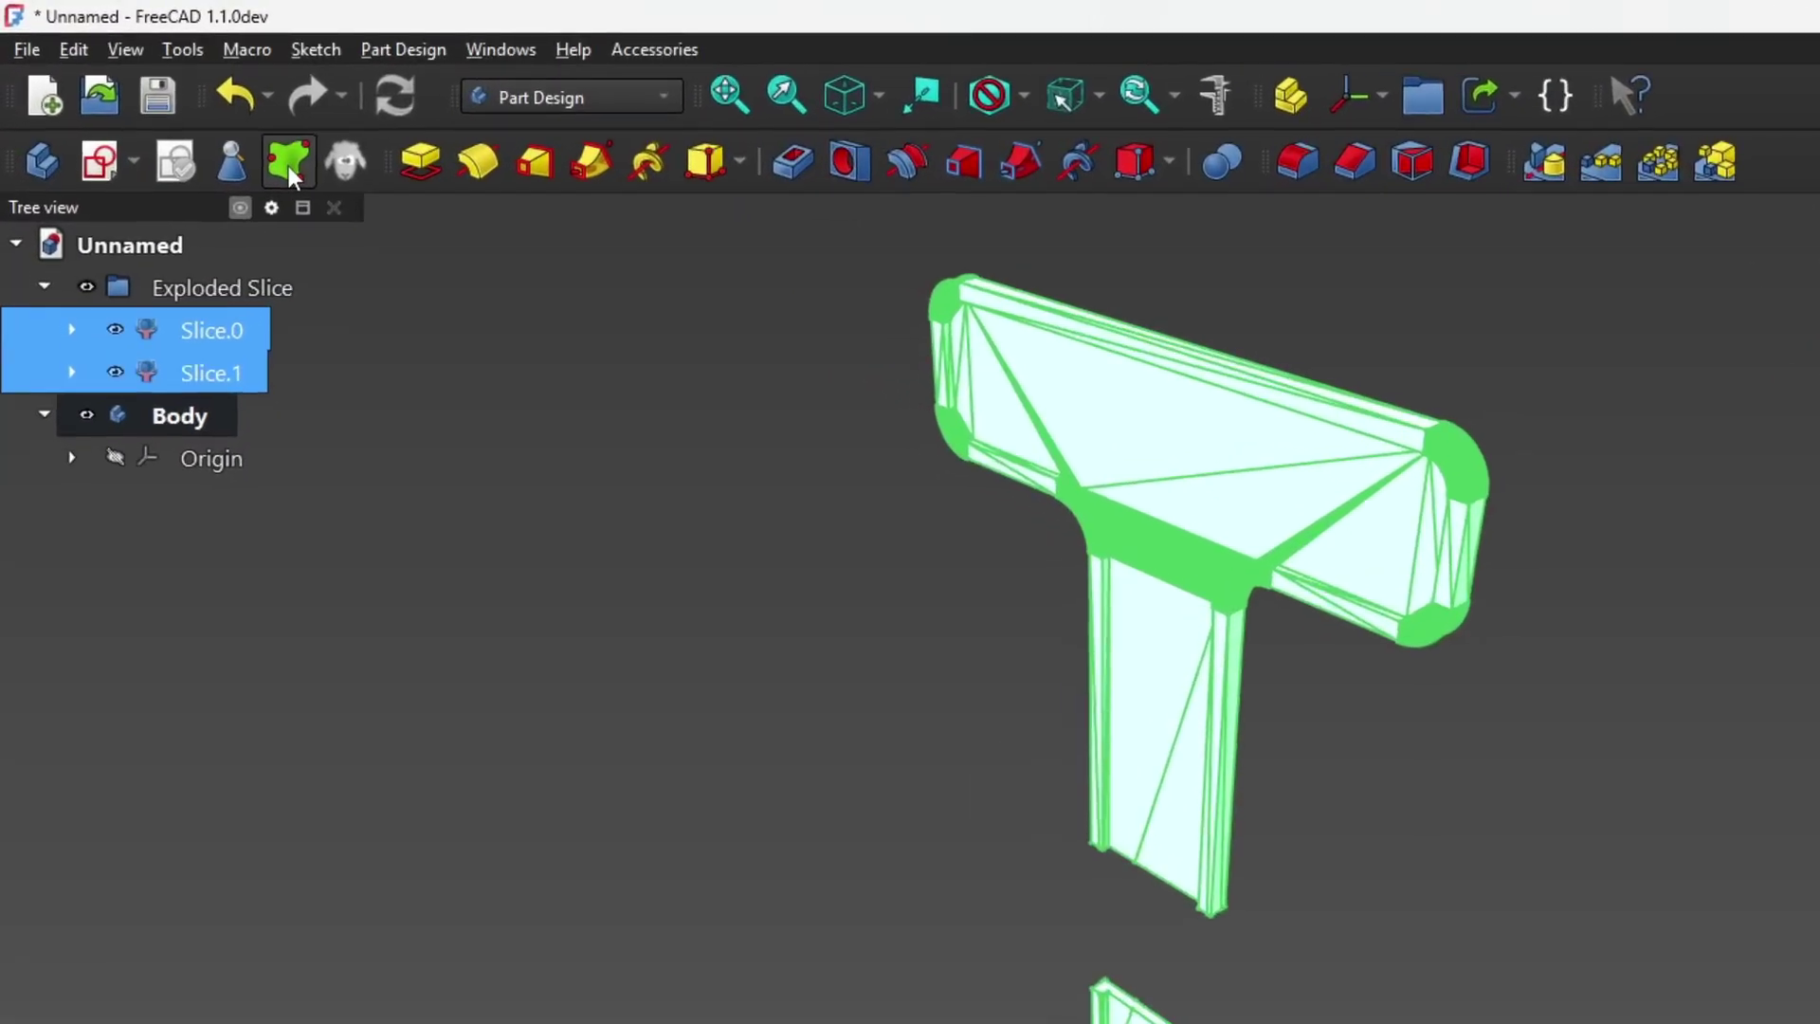
{"action": "left_click", "coordinate": [292, 174]}
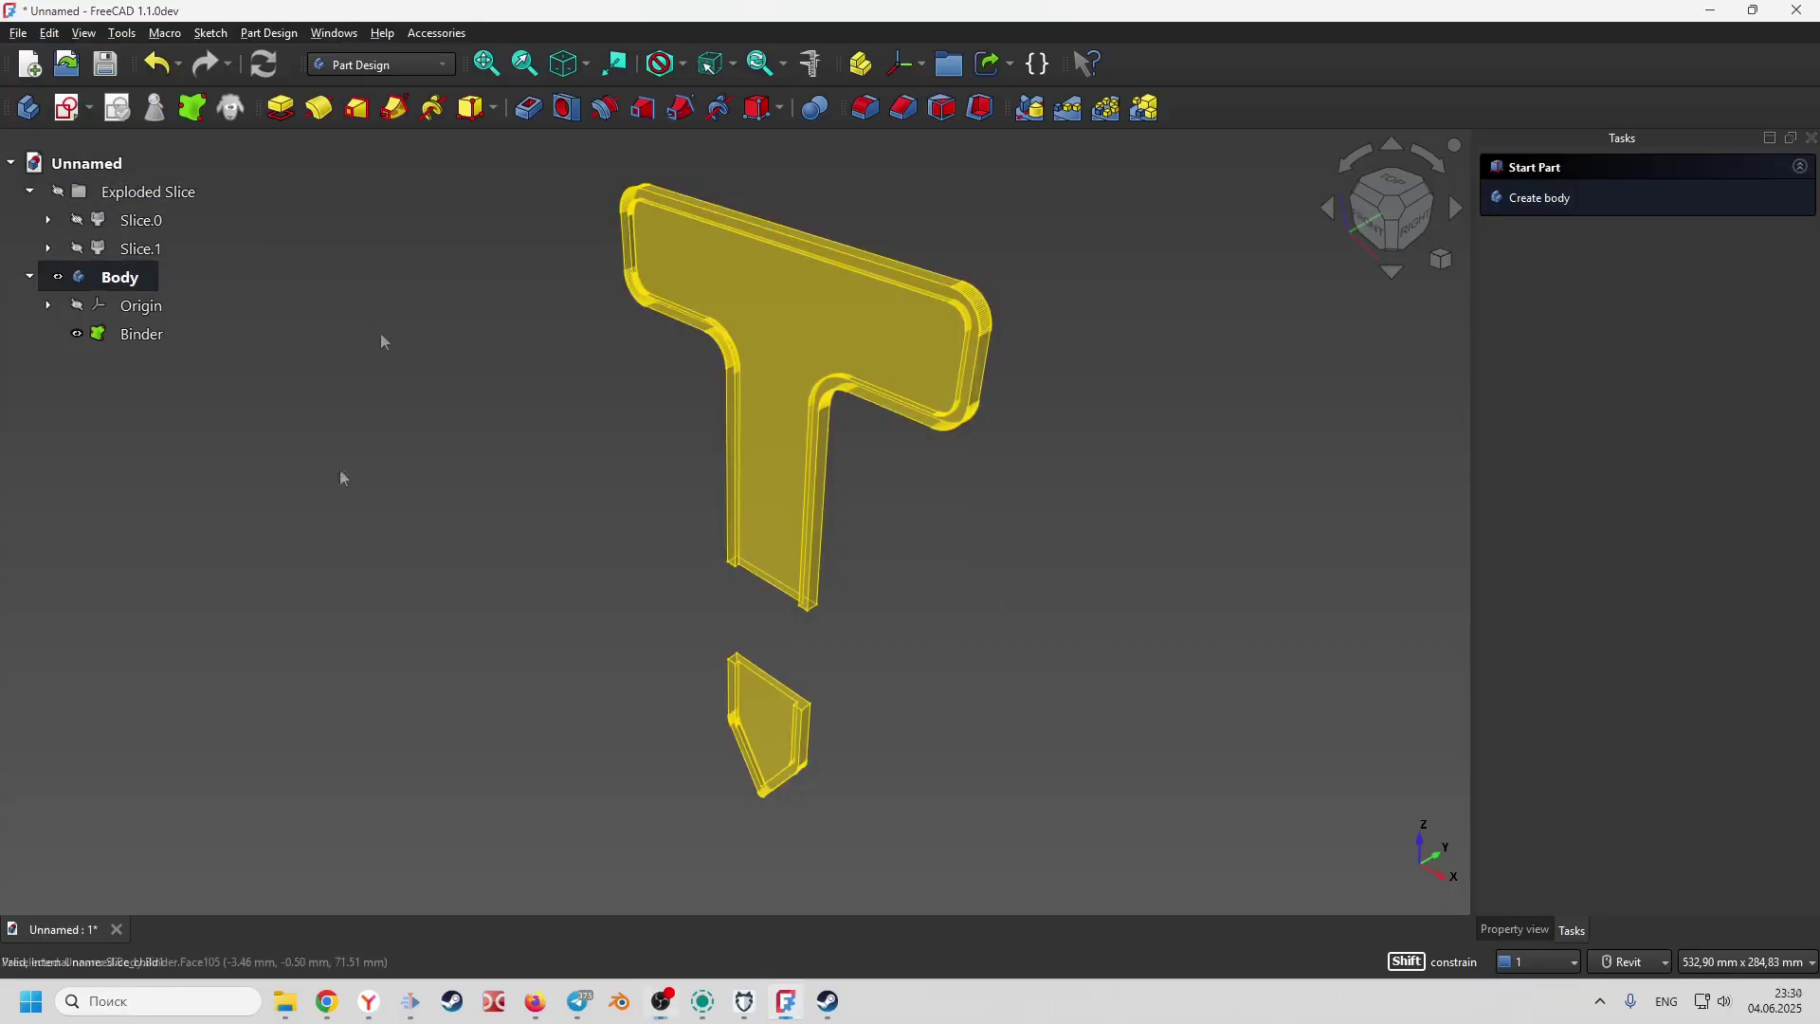
- Turn the binder into a Boolean feature using the Fuse operation
{"action": "left_click", "coordinate": [145, 336]}
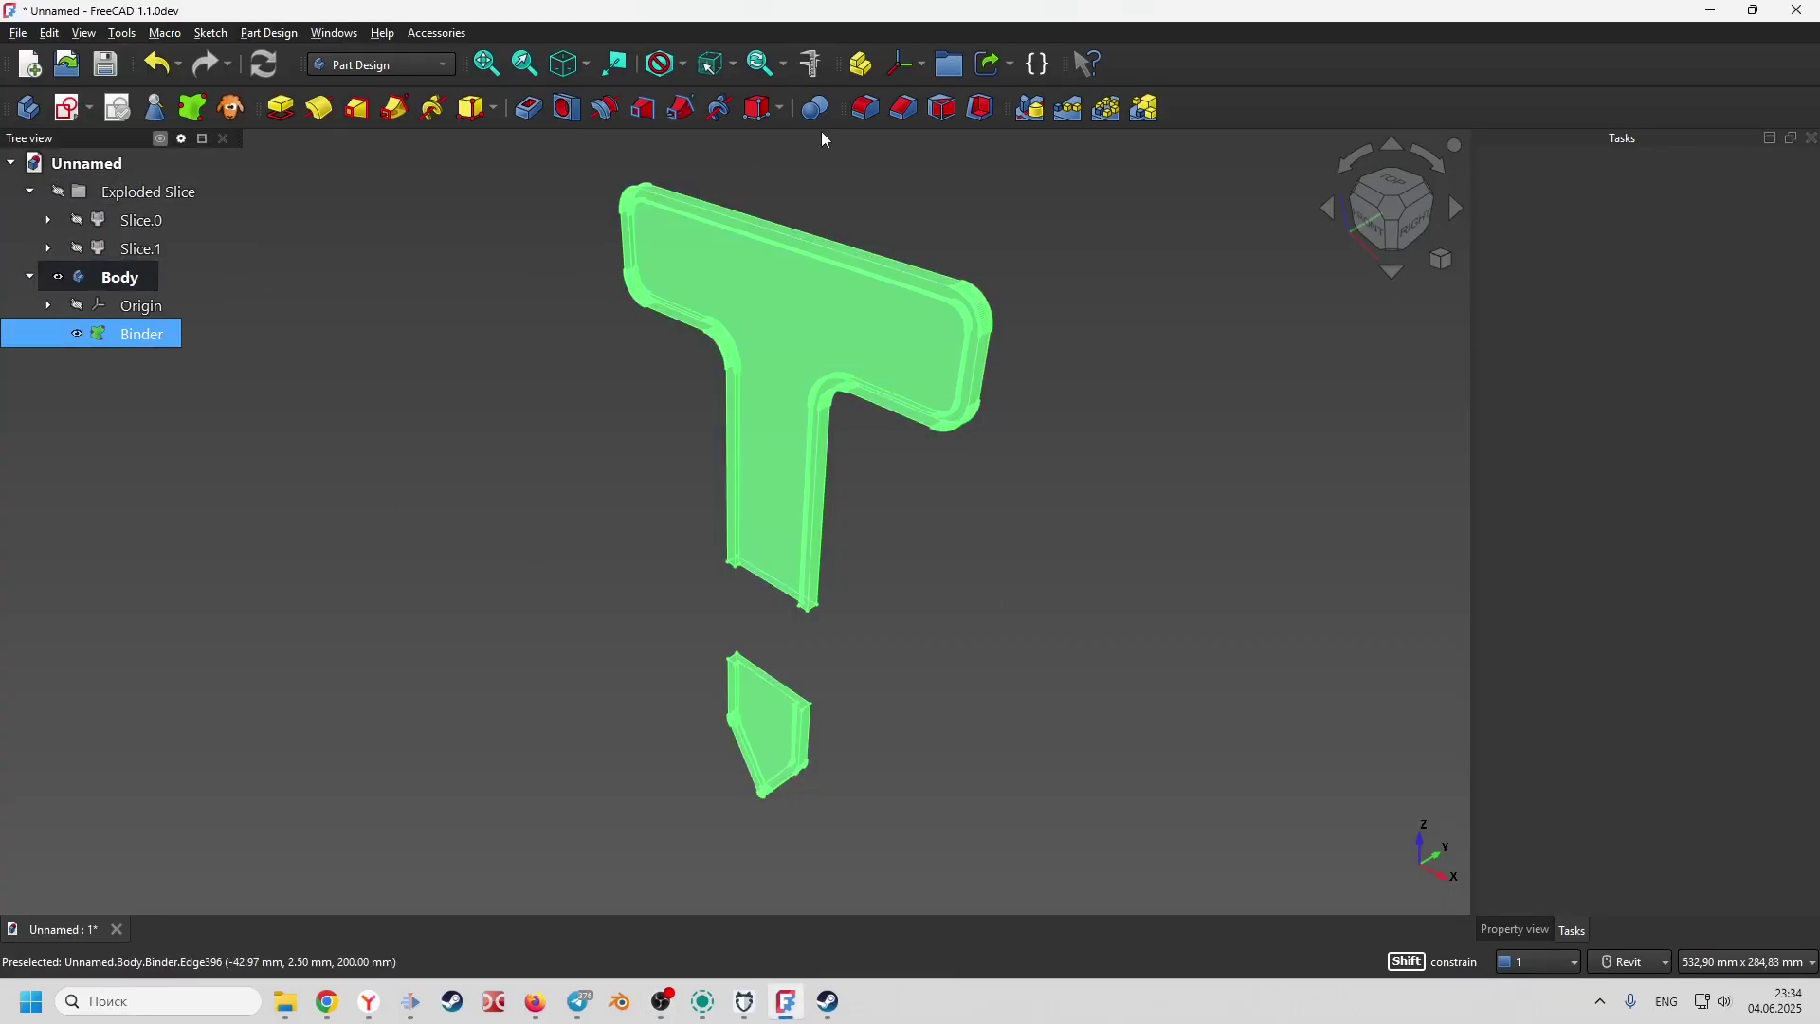
{"action": "left_click", "coordinate": [817, 108]}
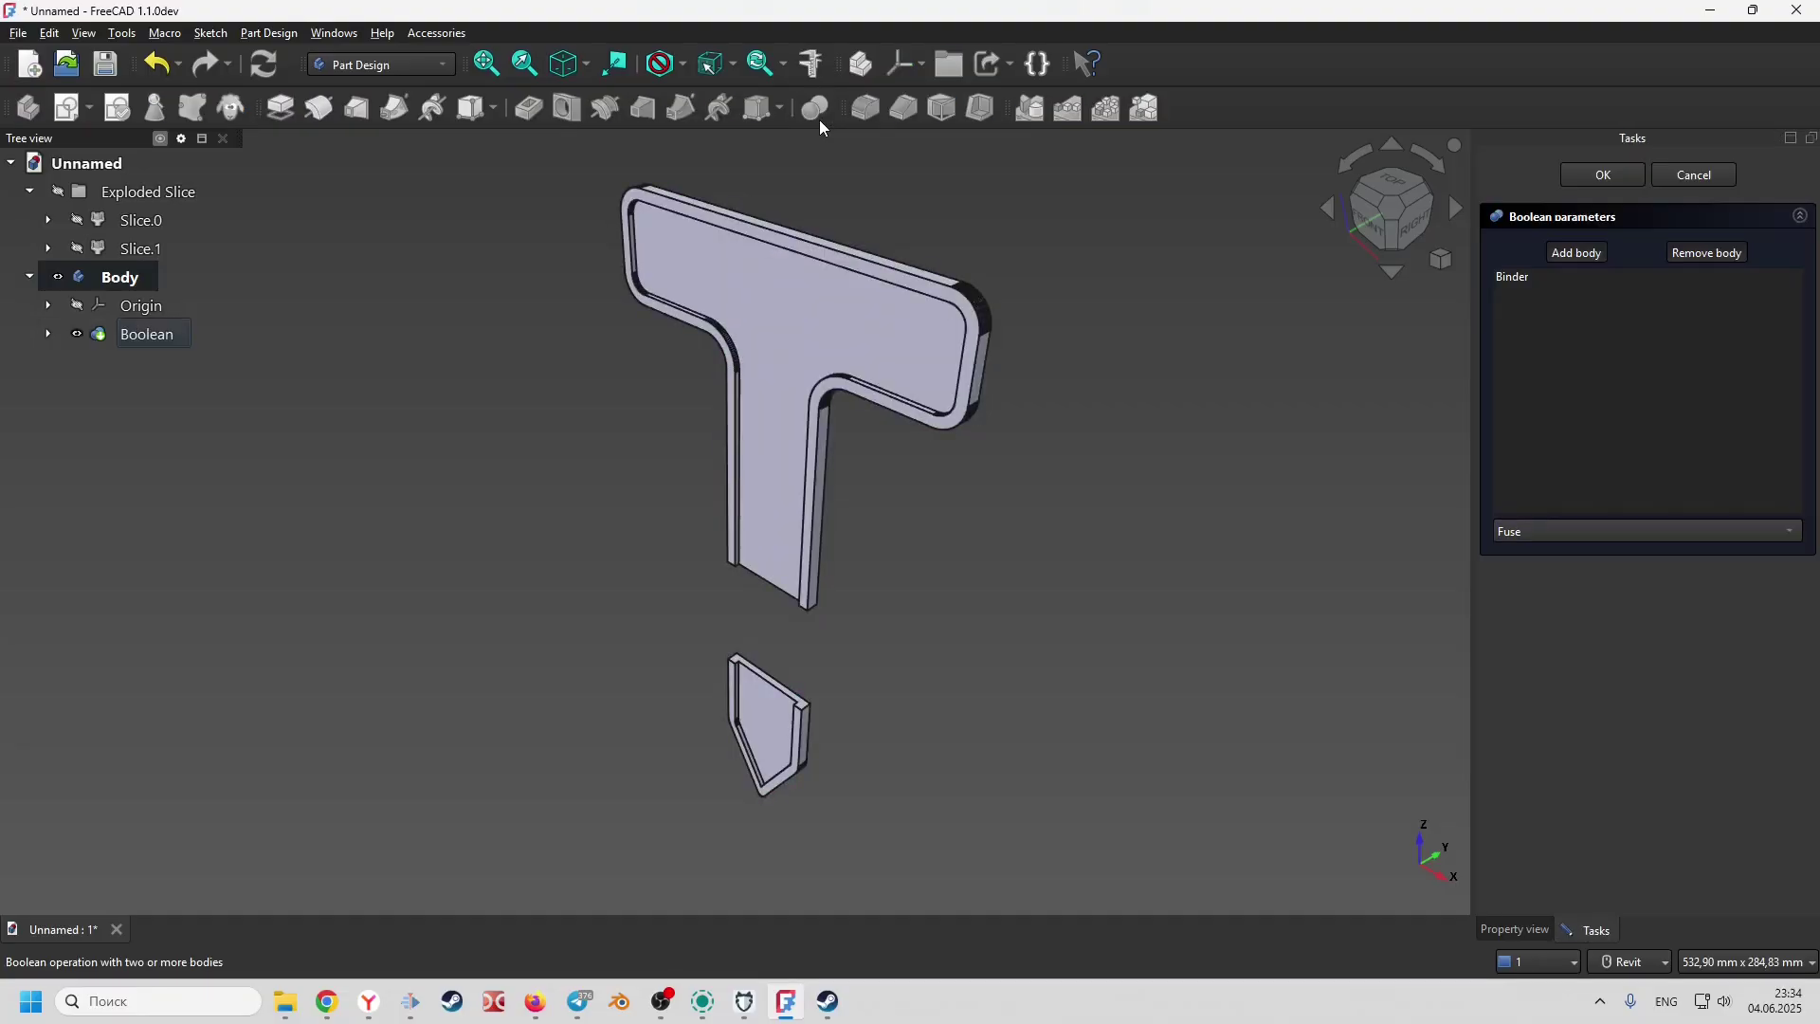
{"action": "left_click", "coordinate": [1633, 533]}
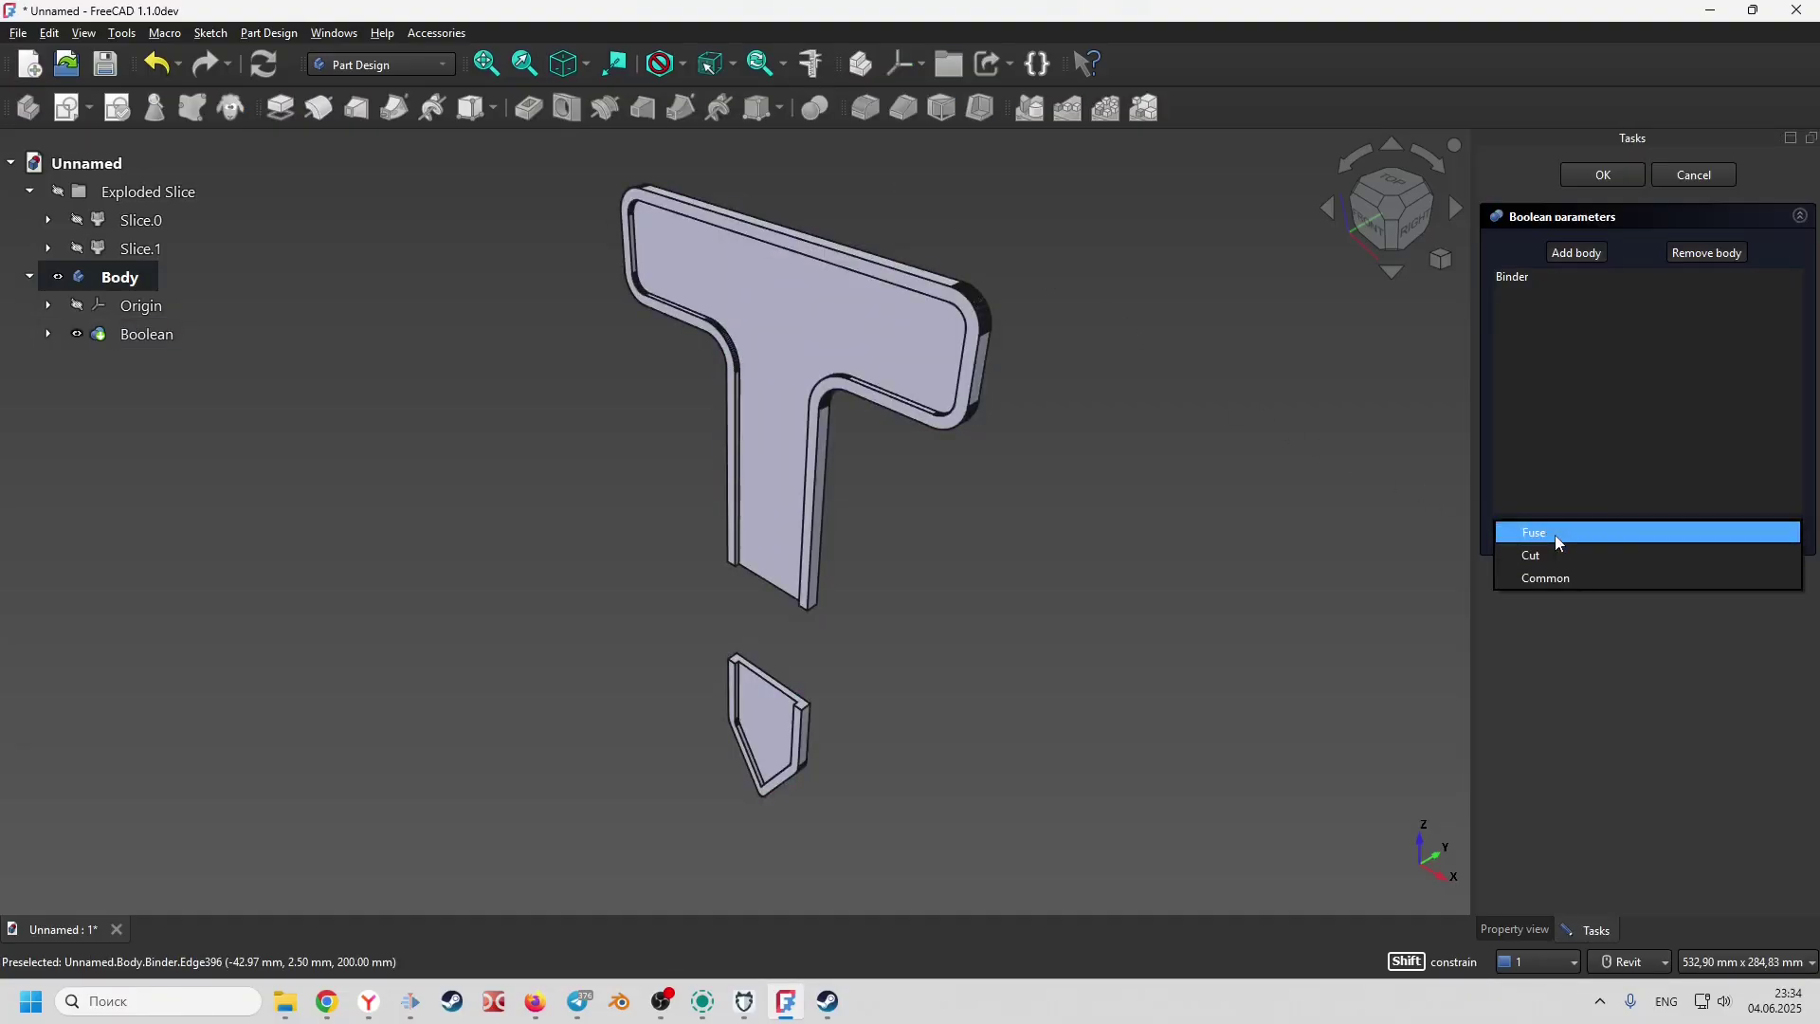
{"action": "left_click", "coordinate": [1555, 533]}
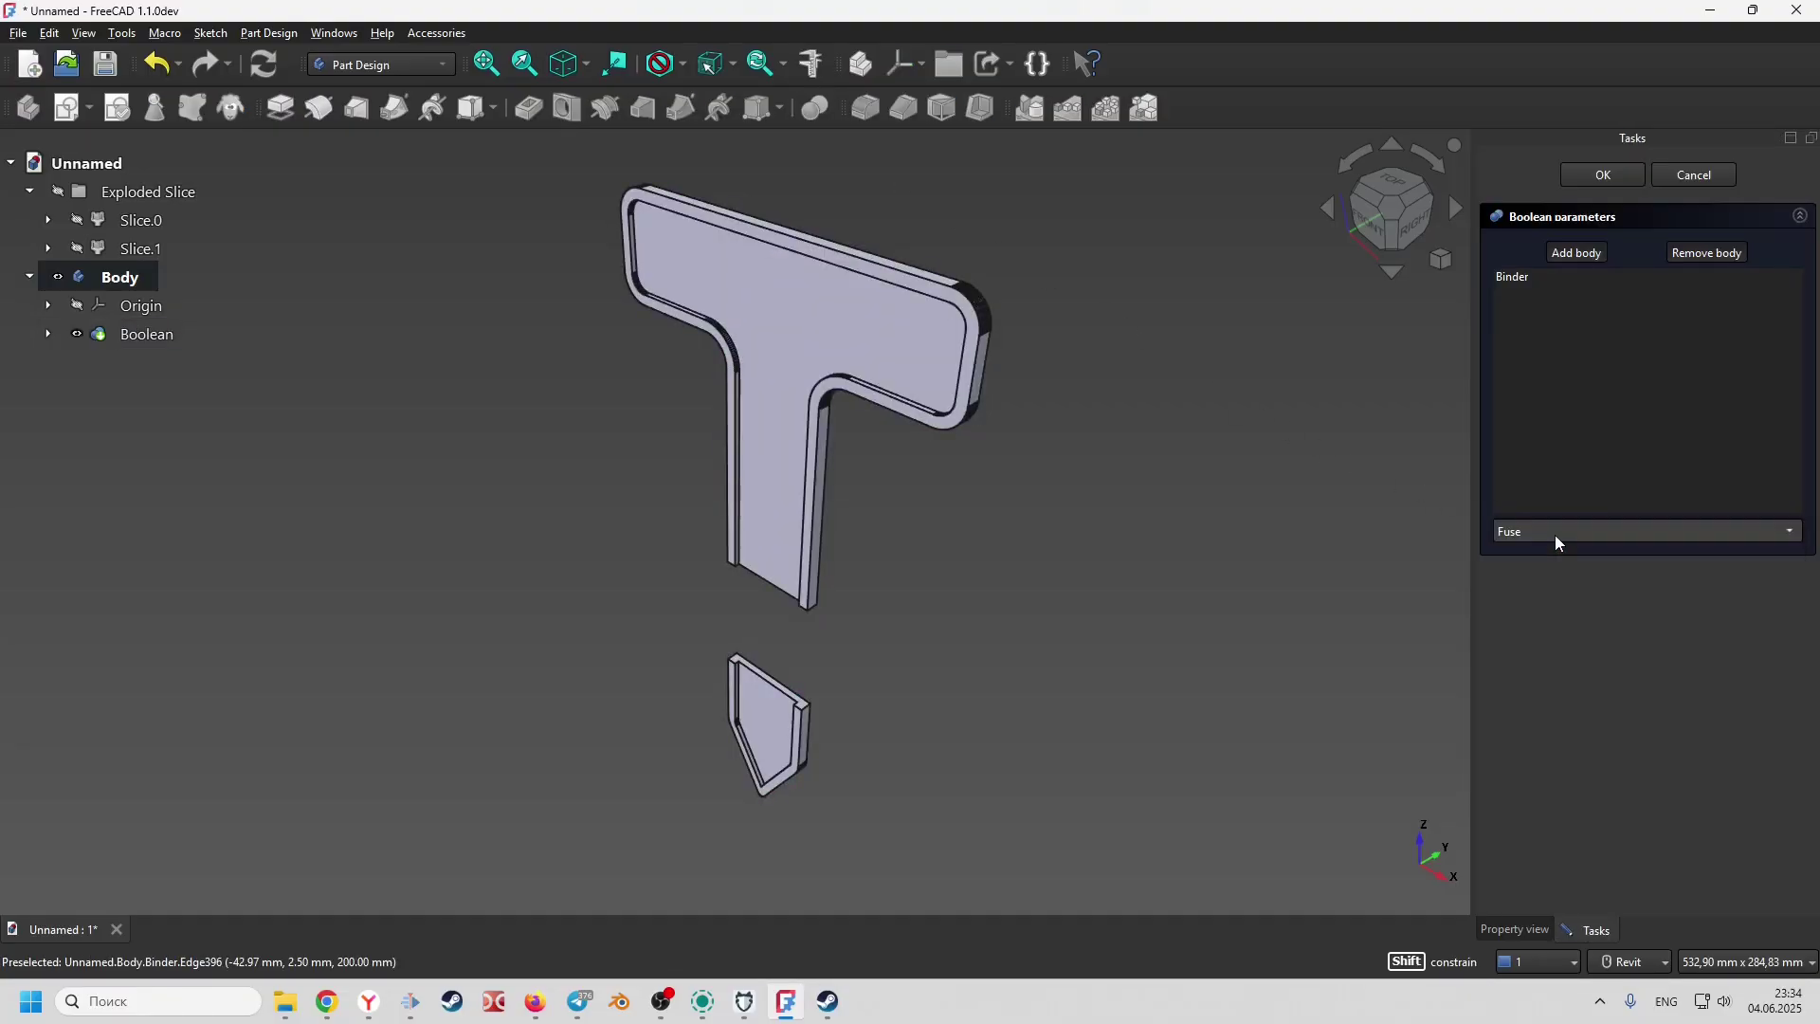
{"action": "left_click", "coordinate": [1608, 175]}
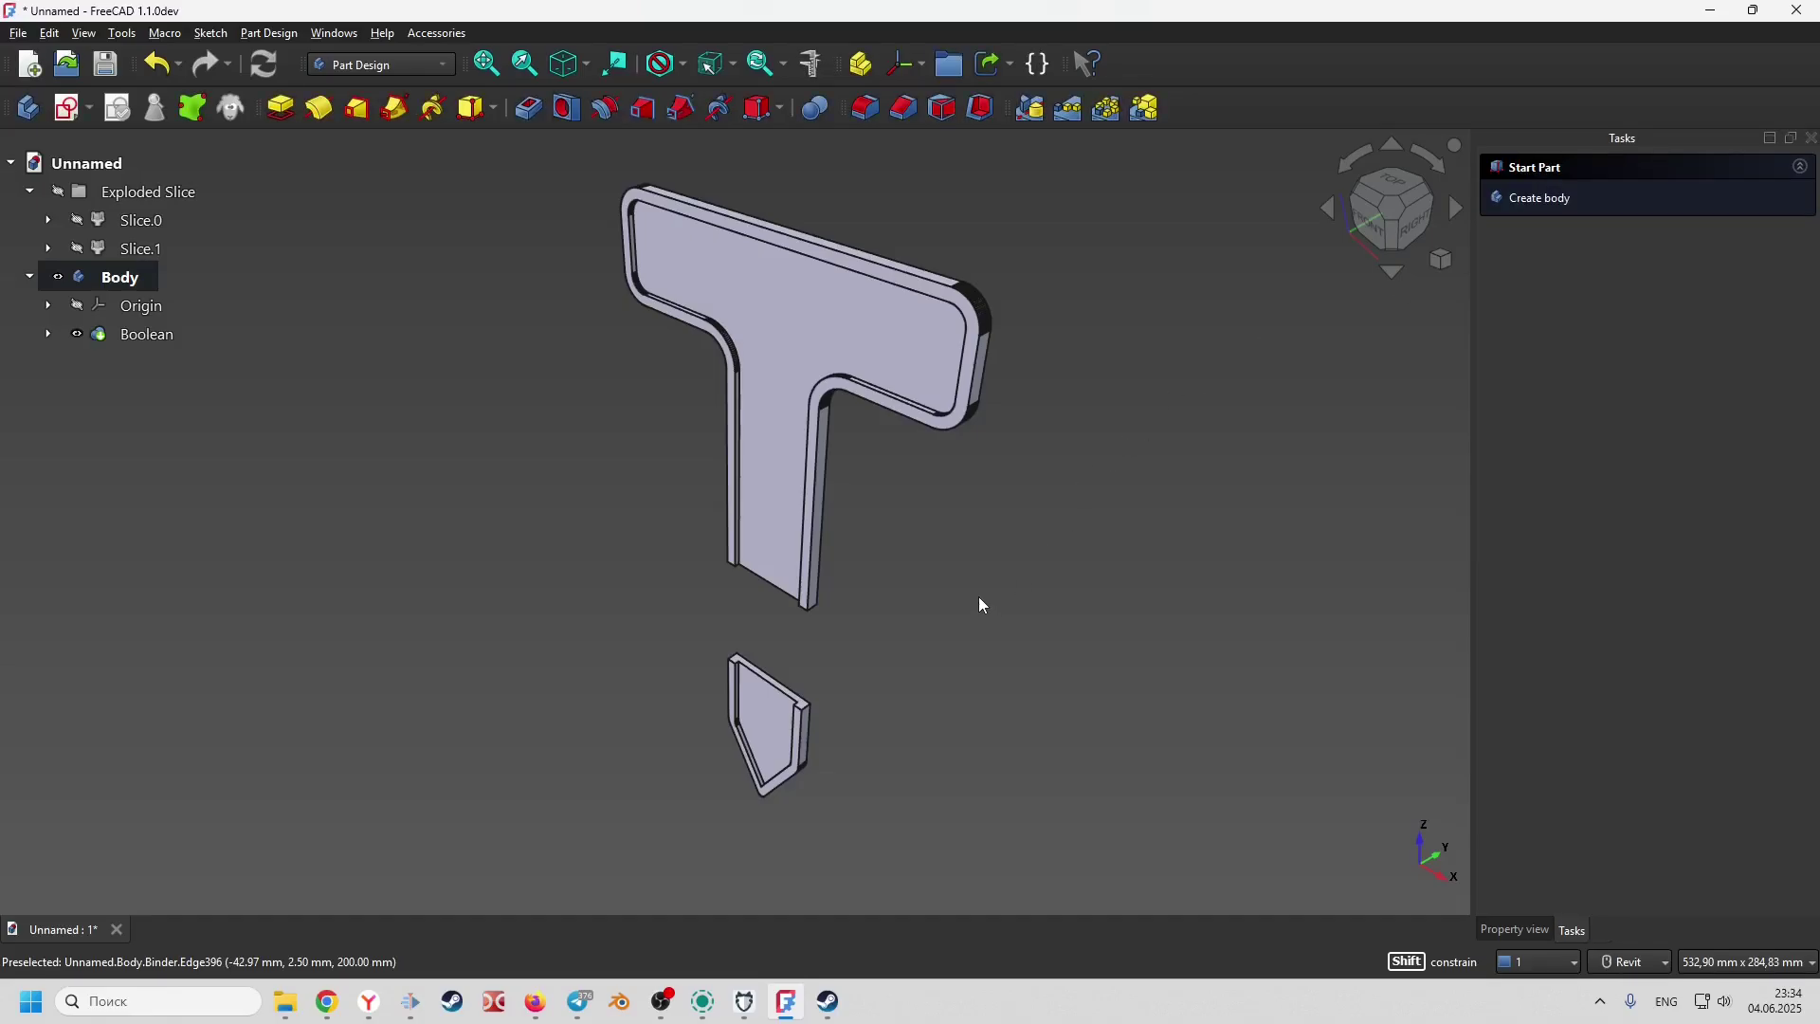
- Pad the top face of the lower leg piece by 50 mm
{"action": "mouse_move", "coordinate": [979, 596]}
{"action": "middle_mouse_down"}
{"action": "mouse_move", "coordinate": [1063, 628]}
{"action": "mouse_move", "coordinate": [1125, 471]}
{"action": "mouse_move", "coordinate": [1114, 644]}
{"action": "middle_mouse_up"}
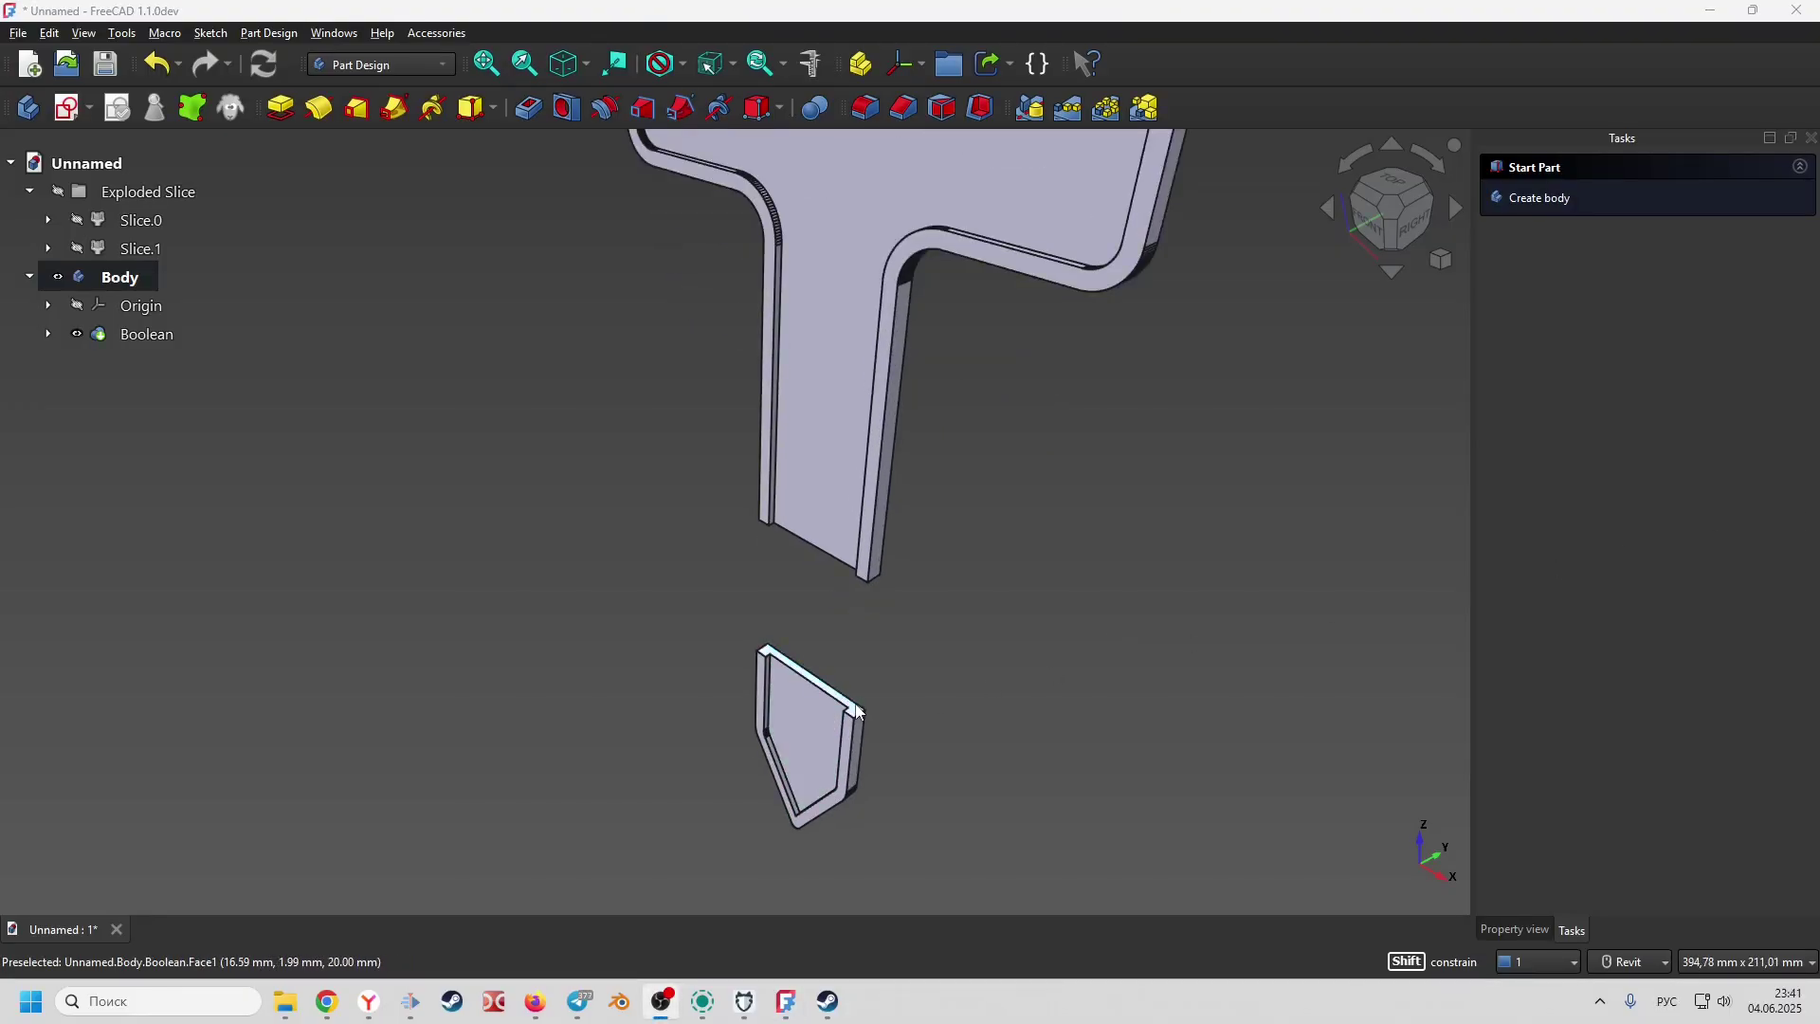
{"action": "left_click", "coordinate": [853, 708]}
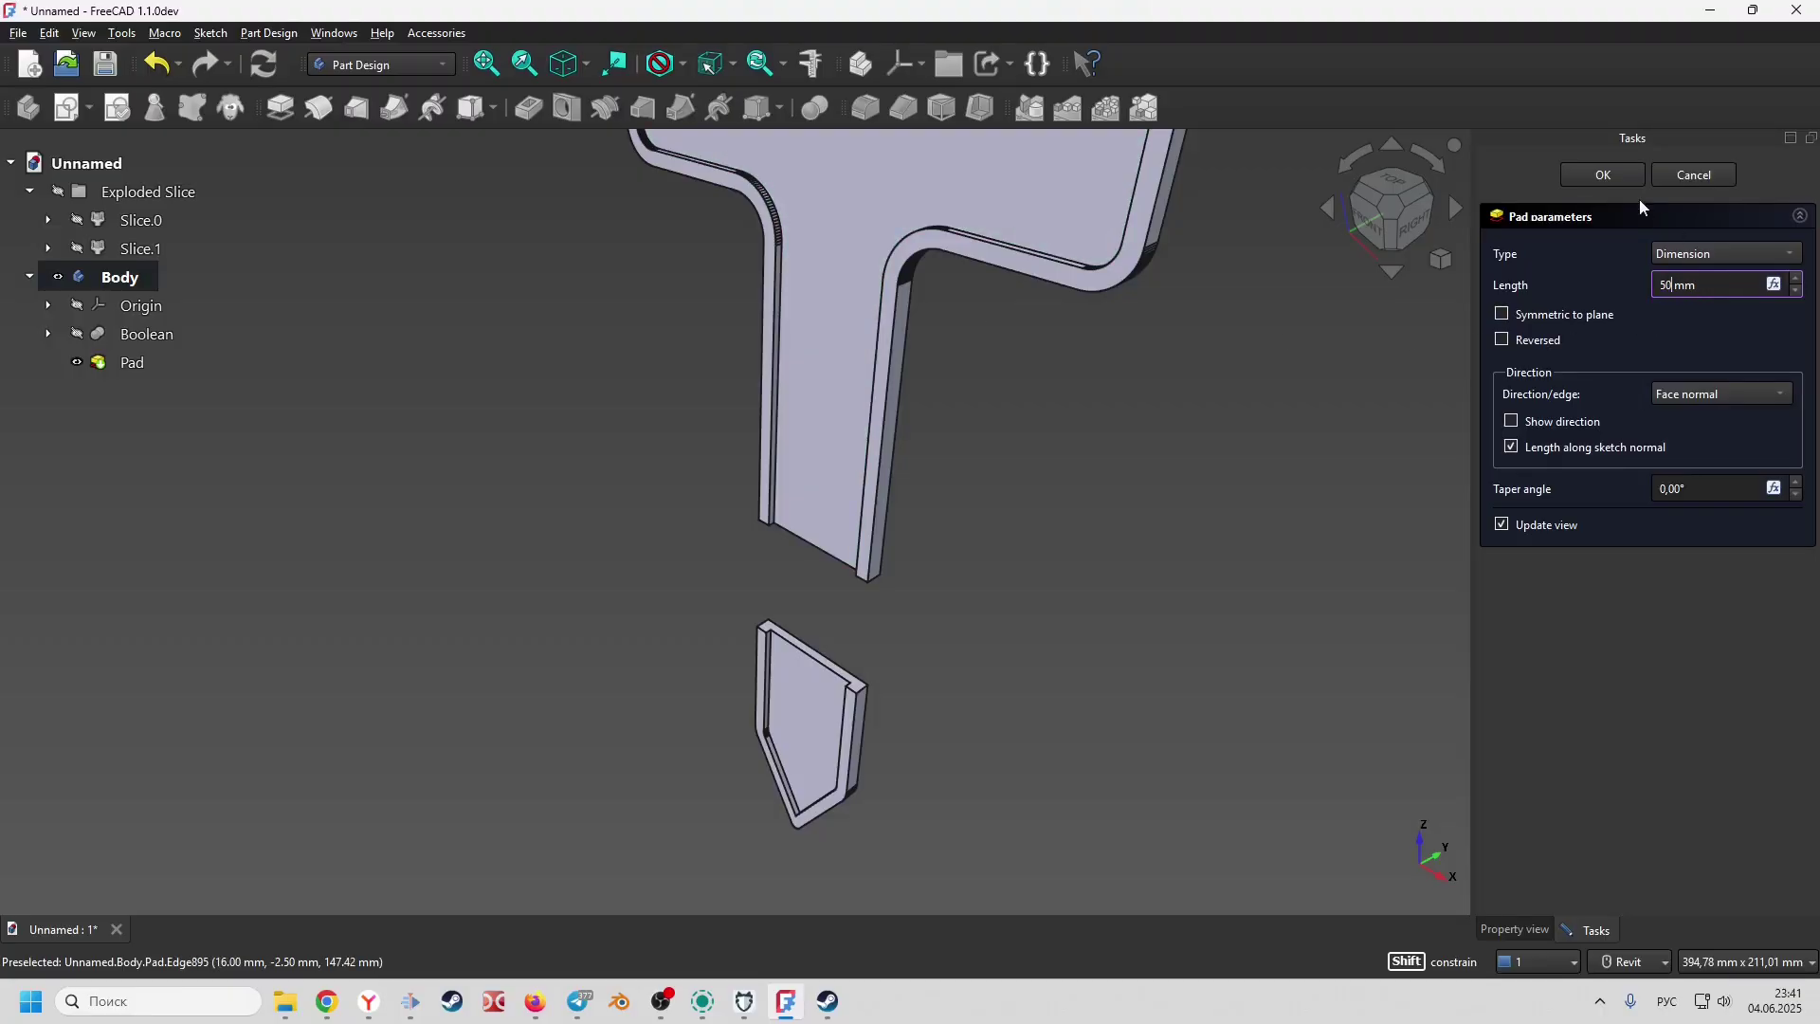
{"action": "left_click", "coordinate": [1602, 175]}
- Sketch a circle on the T's front face and pocket it through the marker's top
{"action": "middle_click_drag", "start_coordinate": [1086, 541], "coordinate": [1034, 362], "text": "shift"}
{"action": "left_click", "coordinate": [934, 311]}
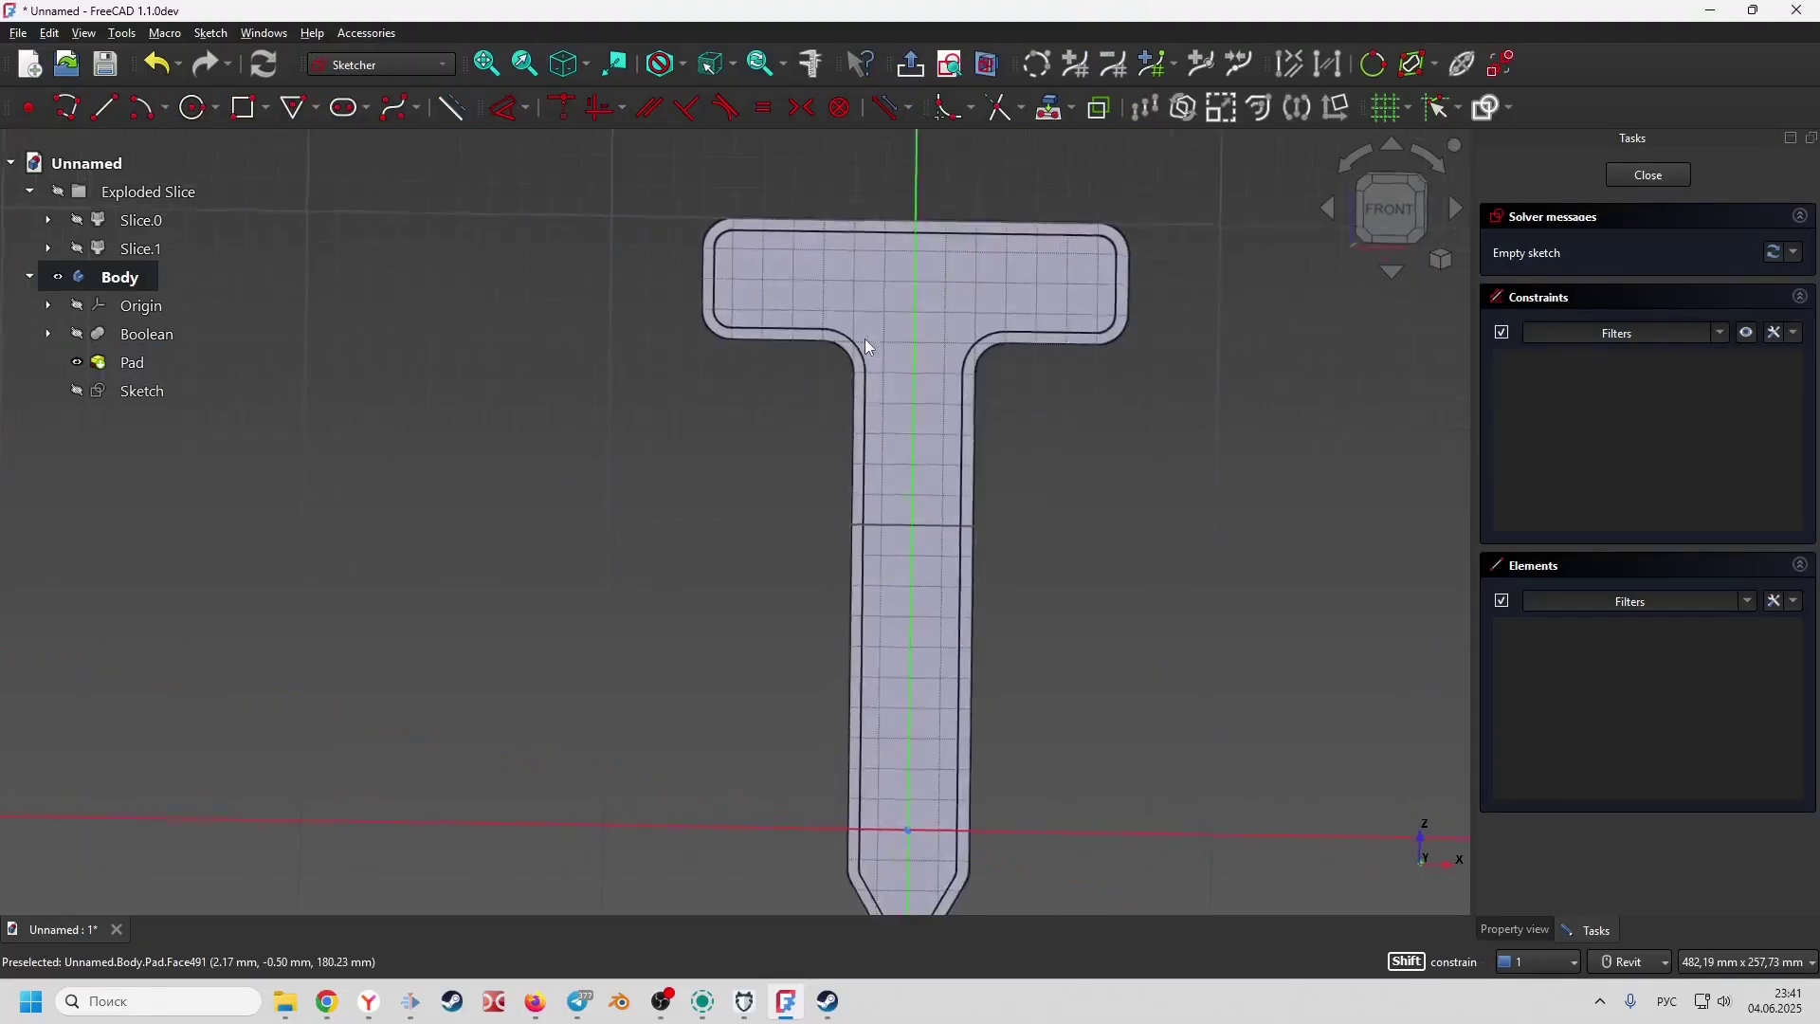
{"action": "left_click", "coordinate": [196, 113]}
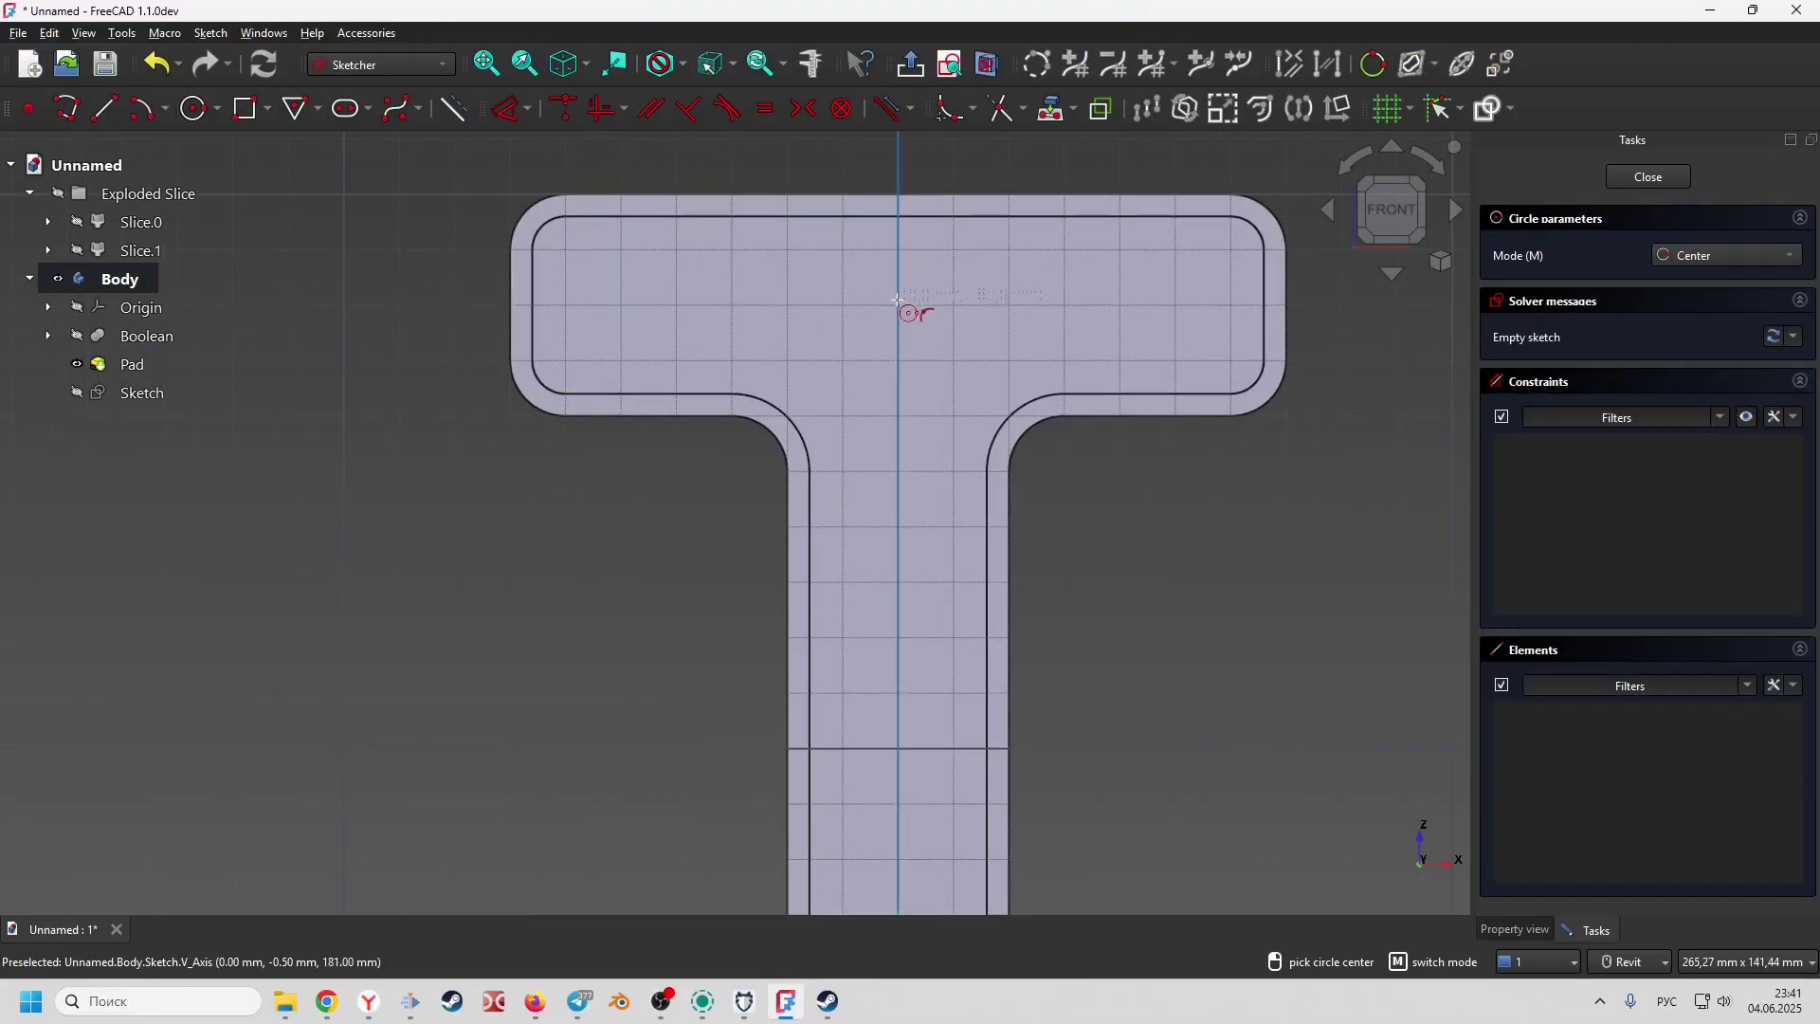
{"action": "left_click", "coordinate": [899, 304]}
{"action": "left_click", "coordinate": [931, 273]}
{"action": "left_click", "coordinate": [1654, 188]}
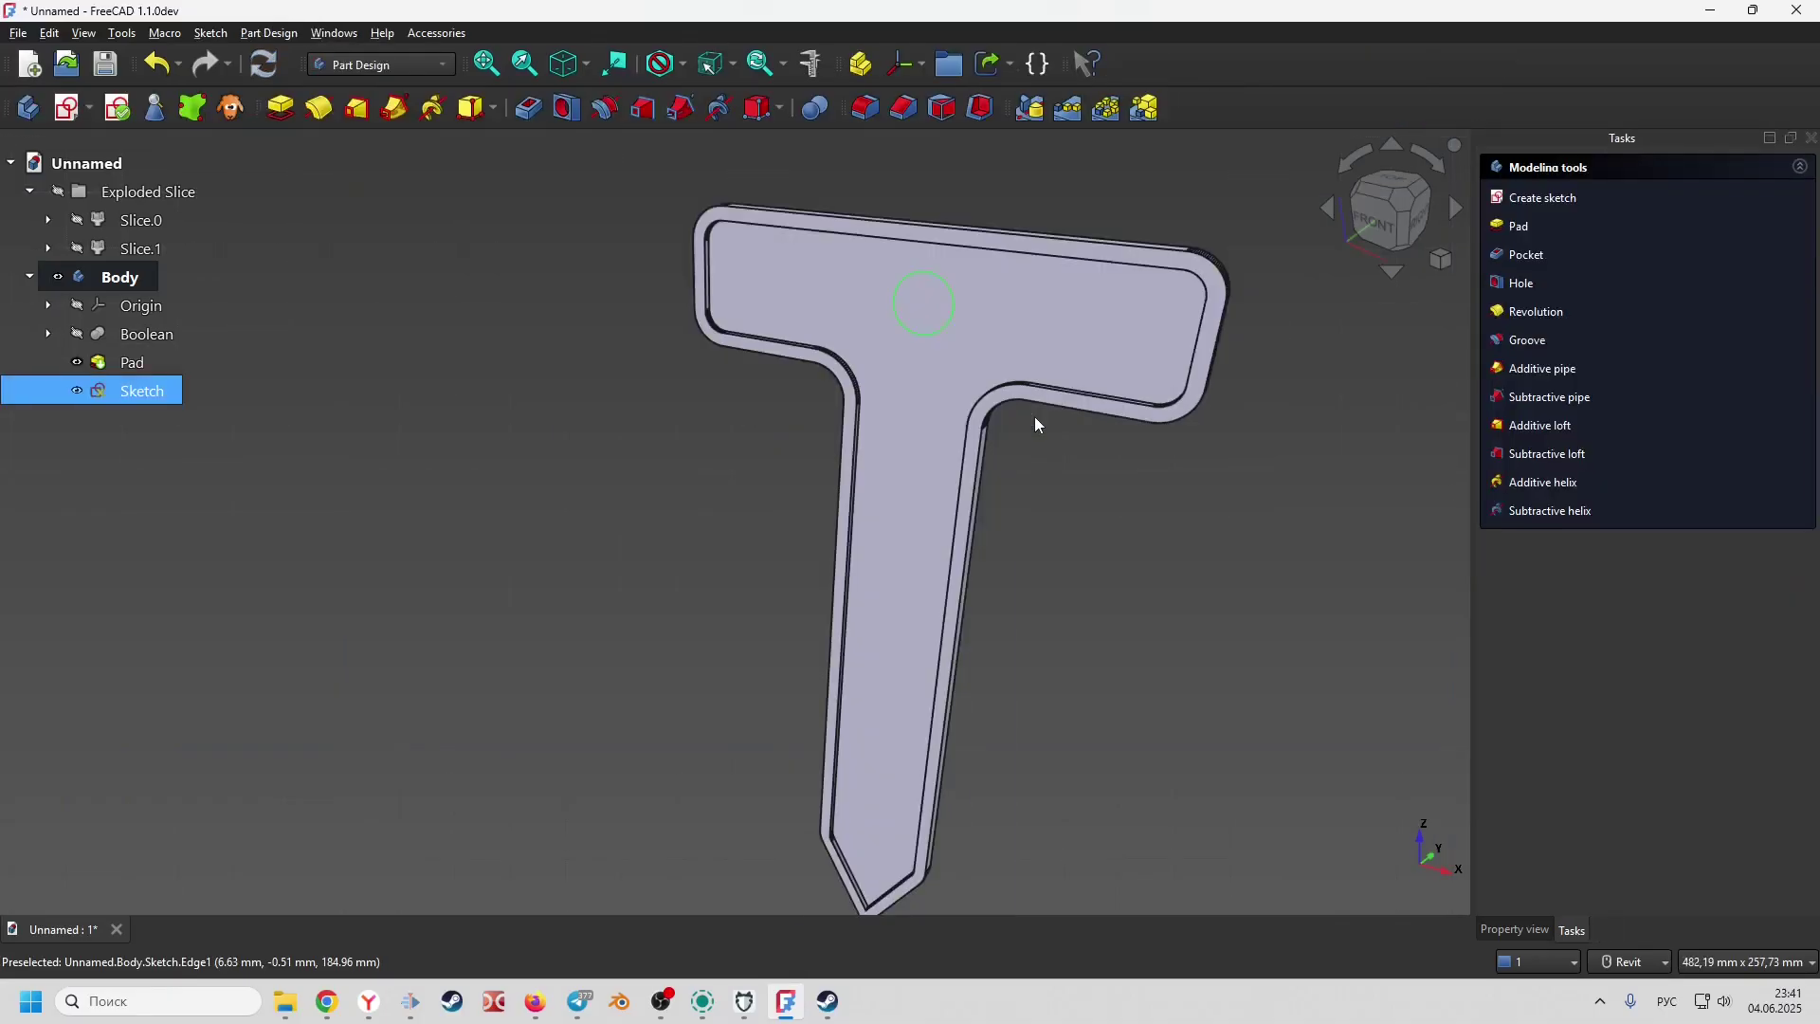
{"action": "left_click", "coordinate": [528, 107]}
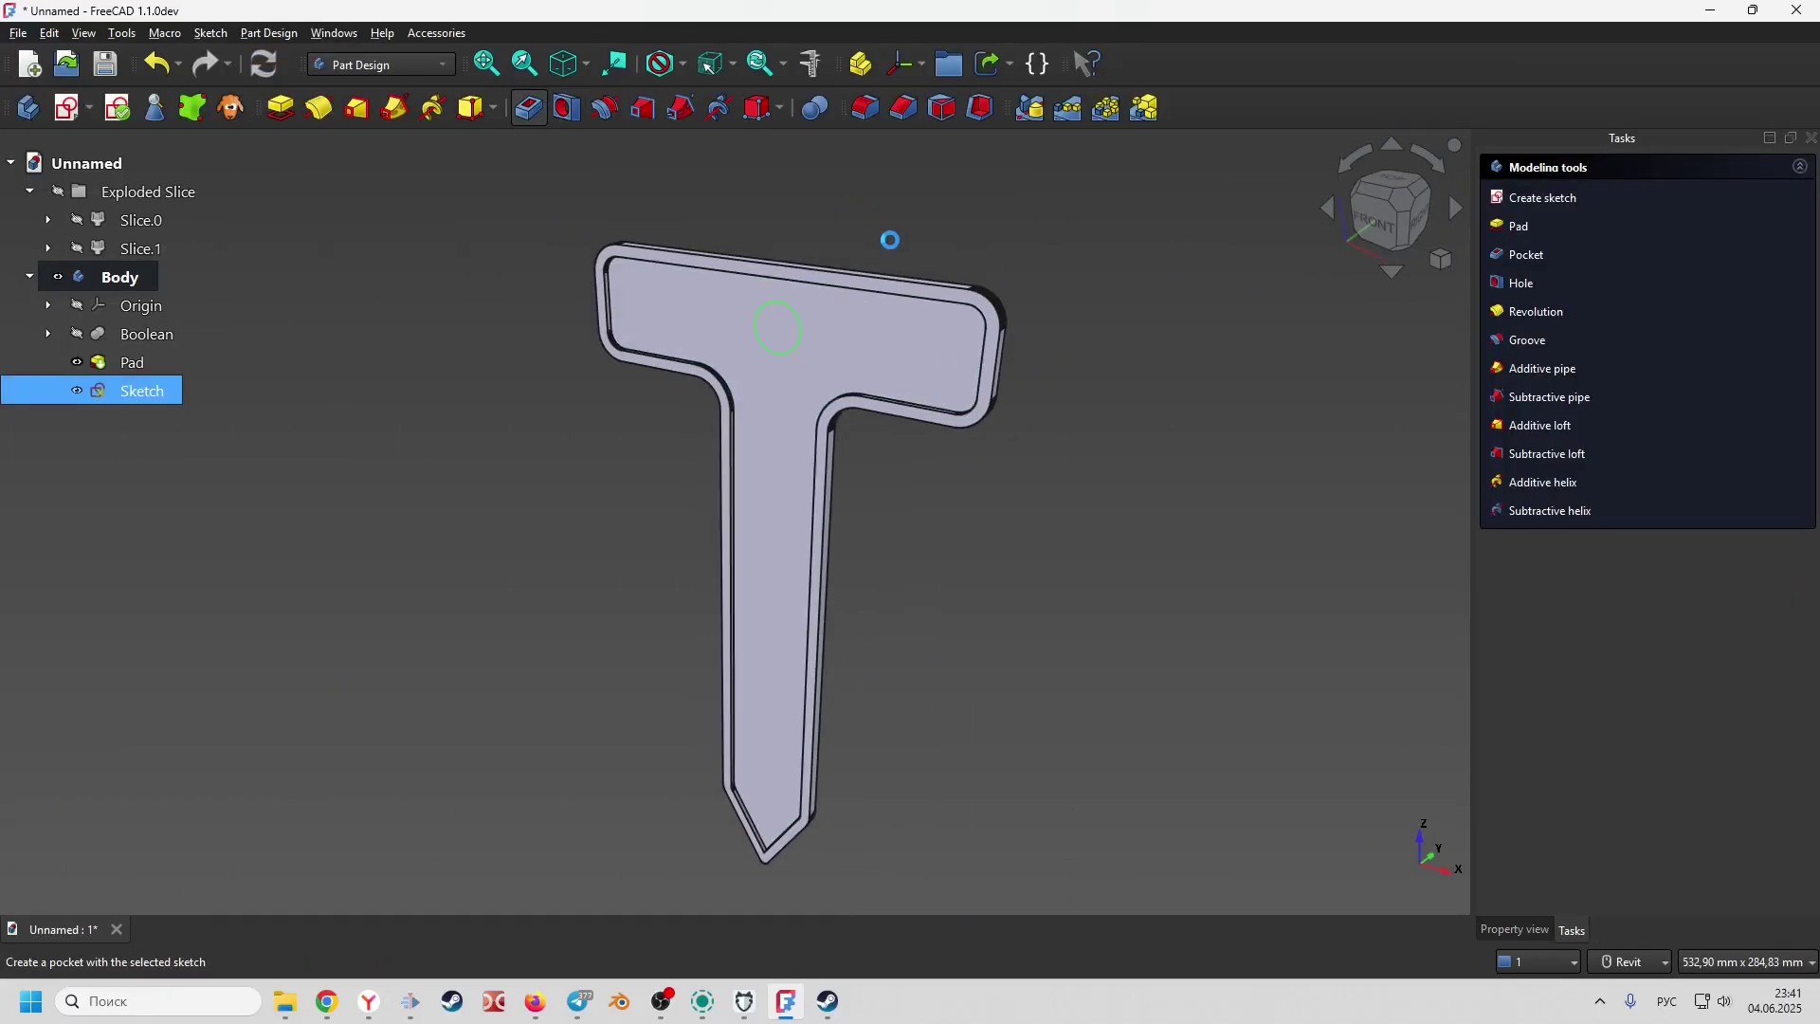
{"action": "key", "text": "Return"}
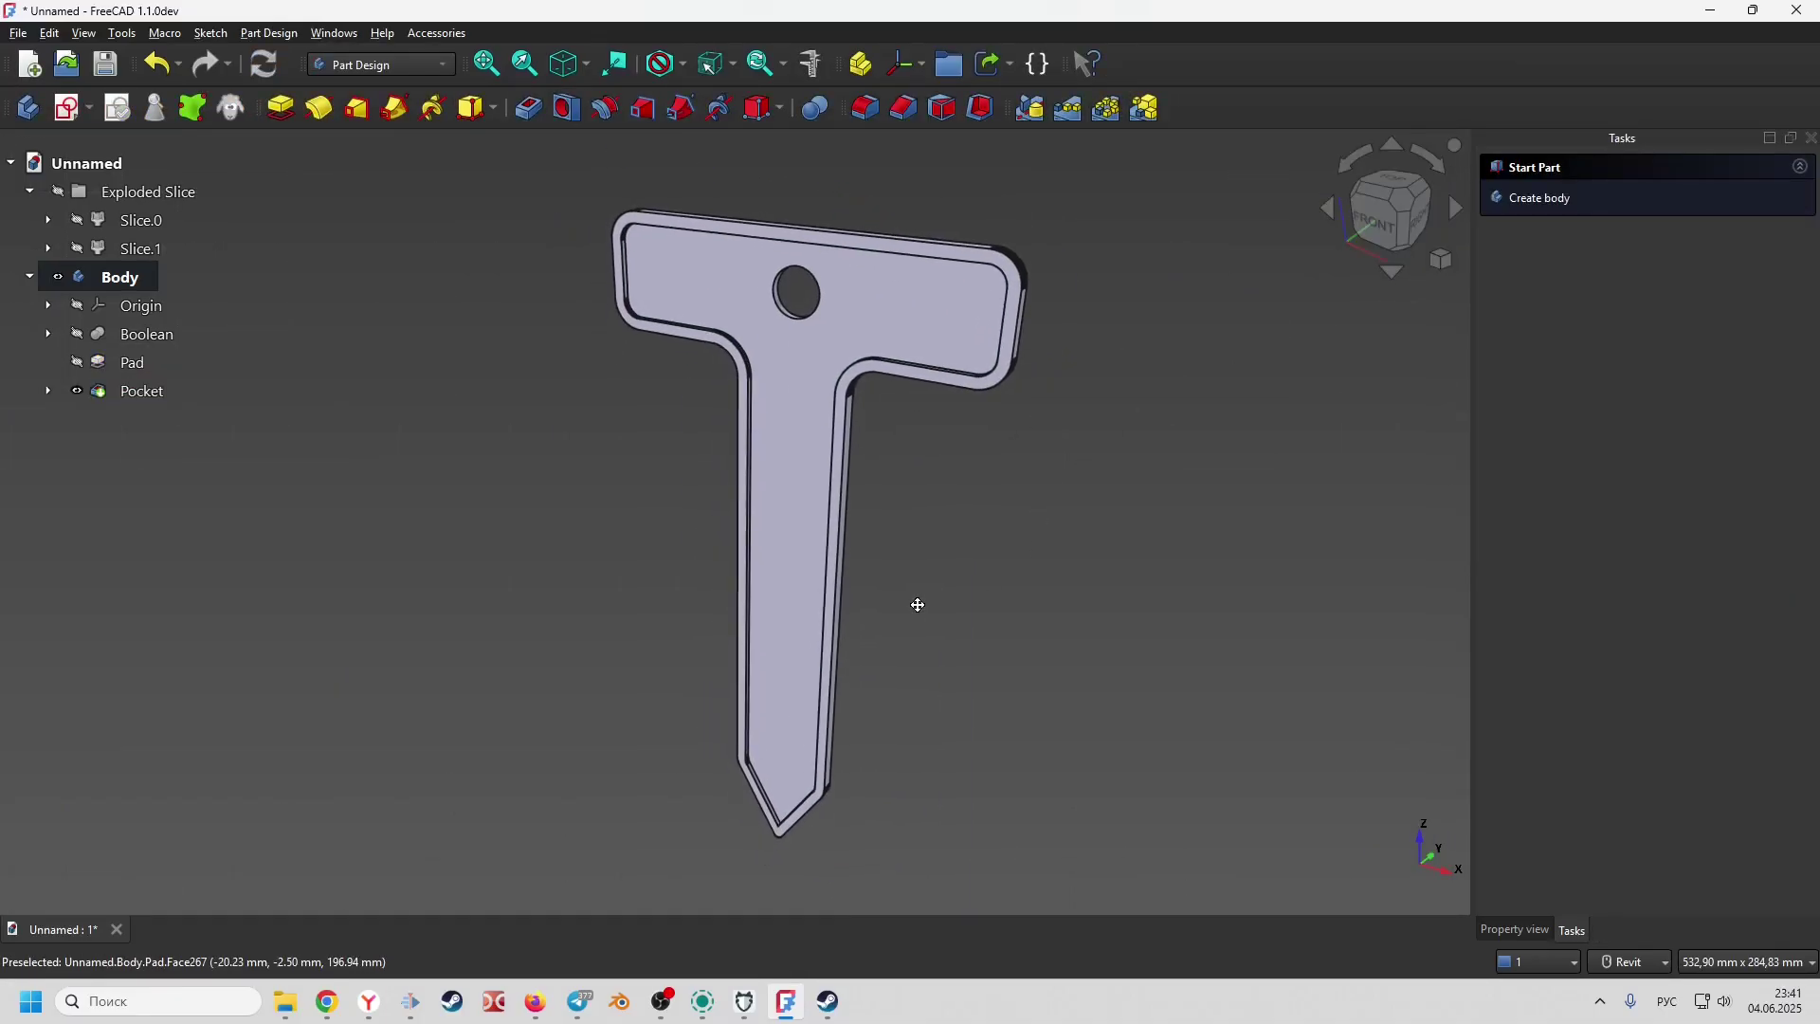
- Export the Body as an STL, overwriting Garden_Marker-Body1.stl
{"action": "left_click", "coordinate": [123, 282]}
{"action": "left_click", "coordinate": [18, 33]}
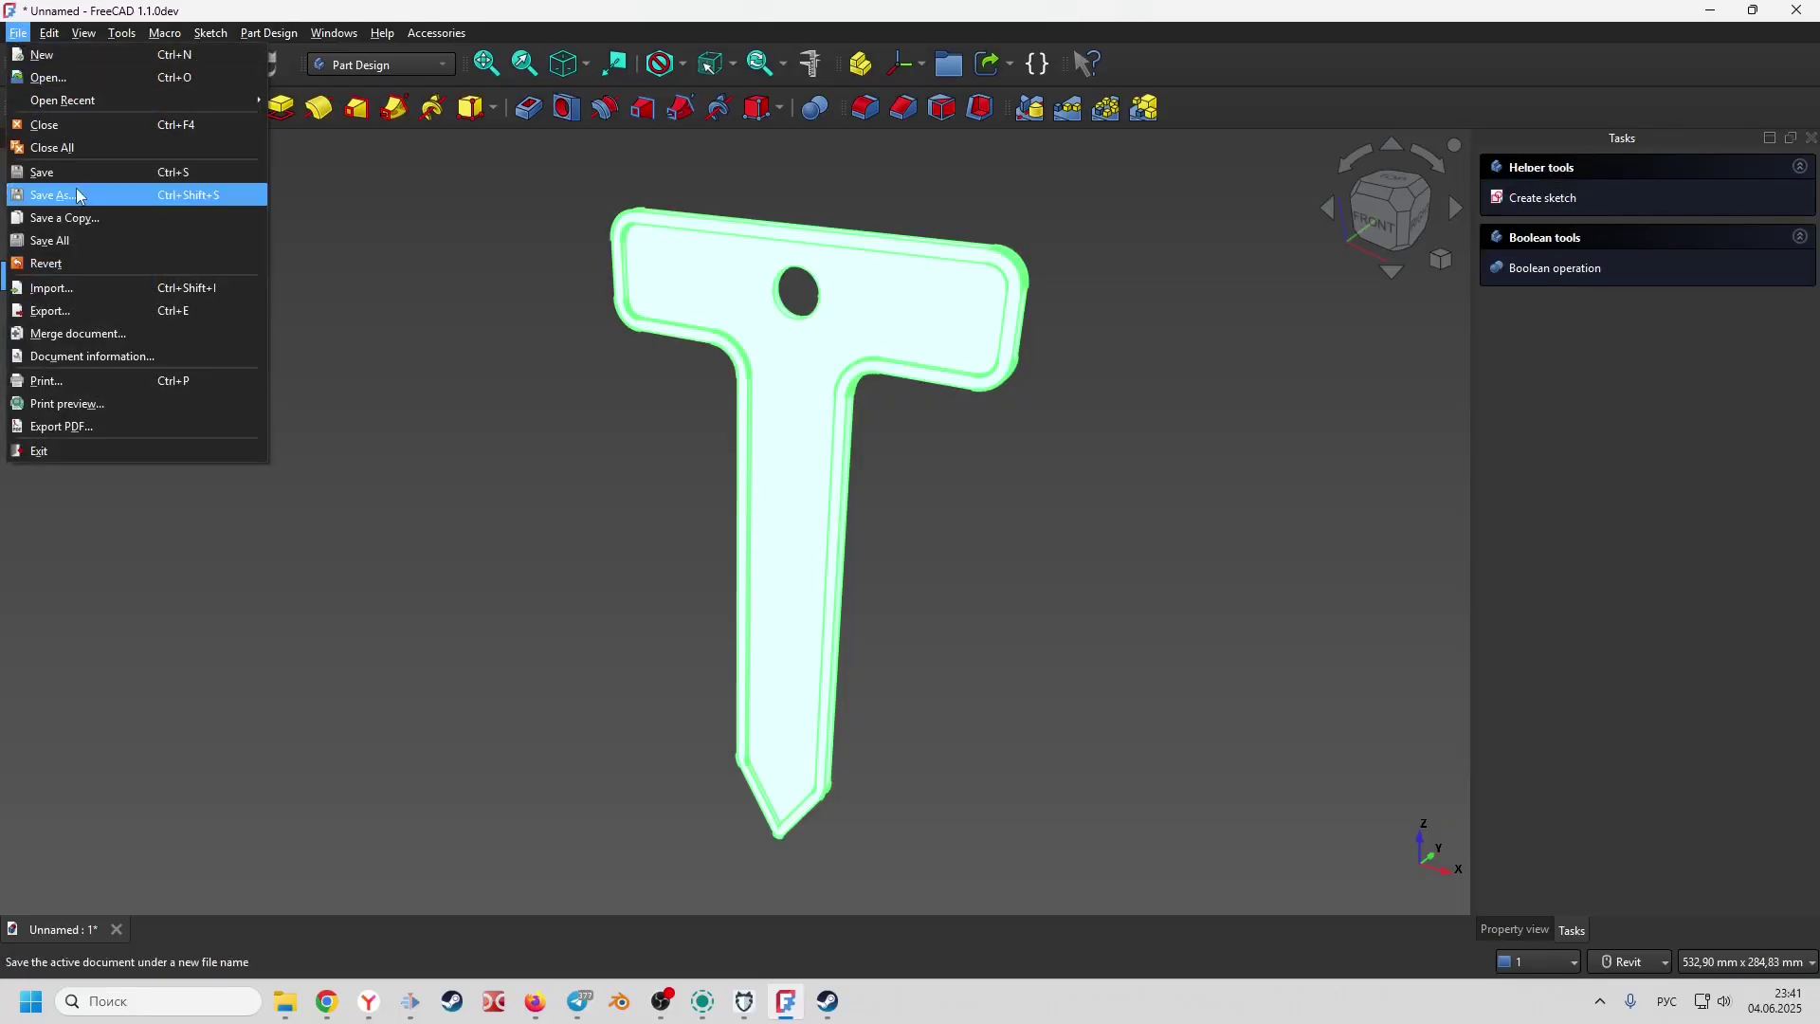
{"action": "left_click", "coordinate": [48, 305]}
{"action": "left_click", "coordinate": [768, 351]}
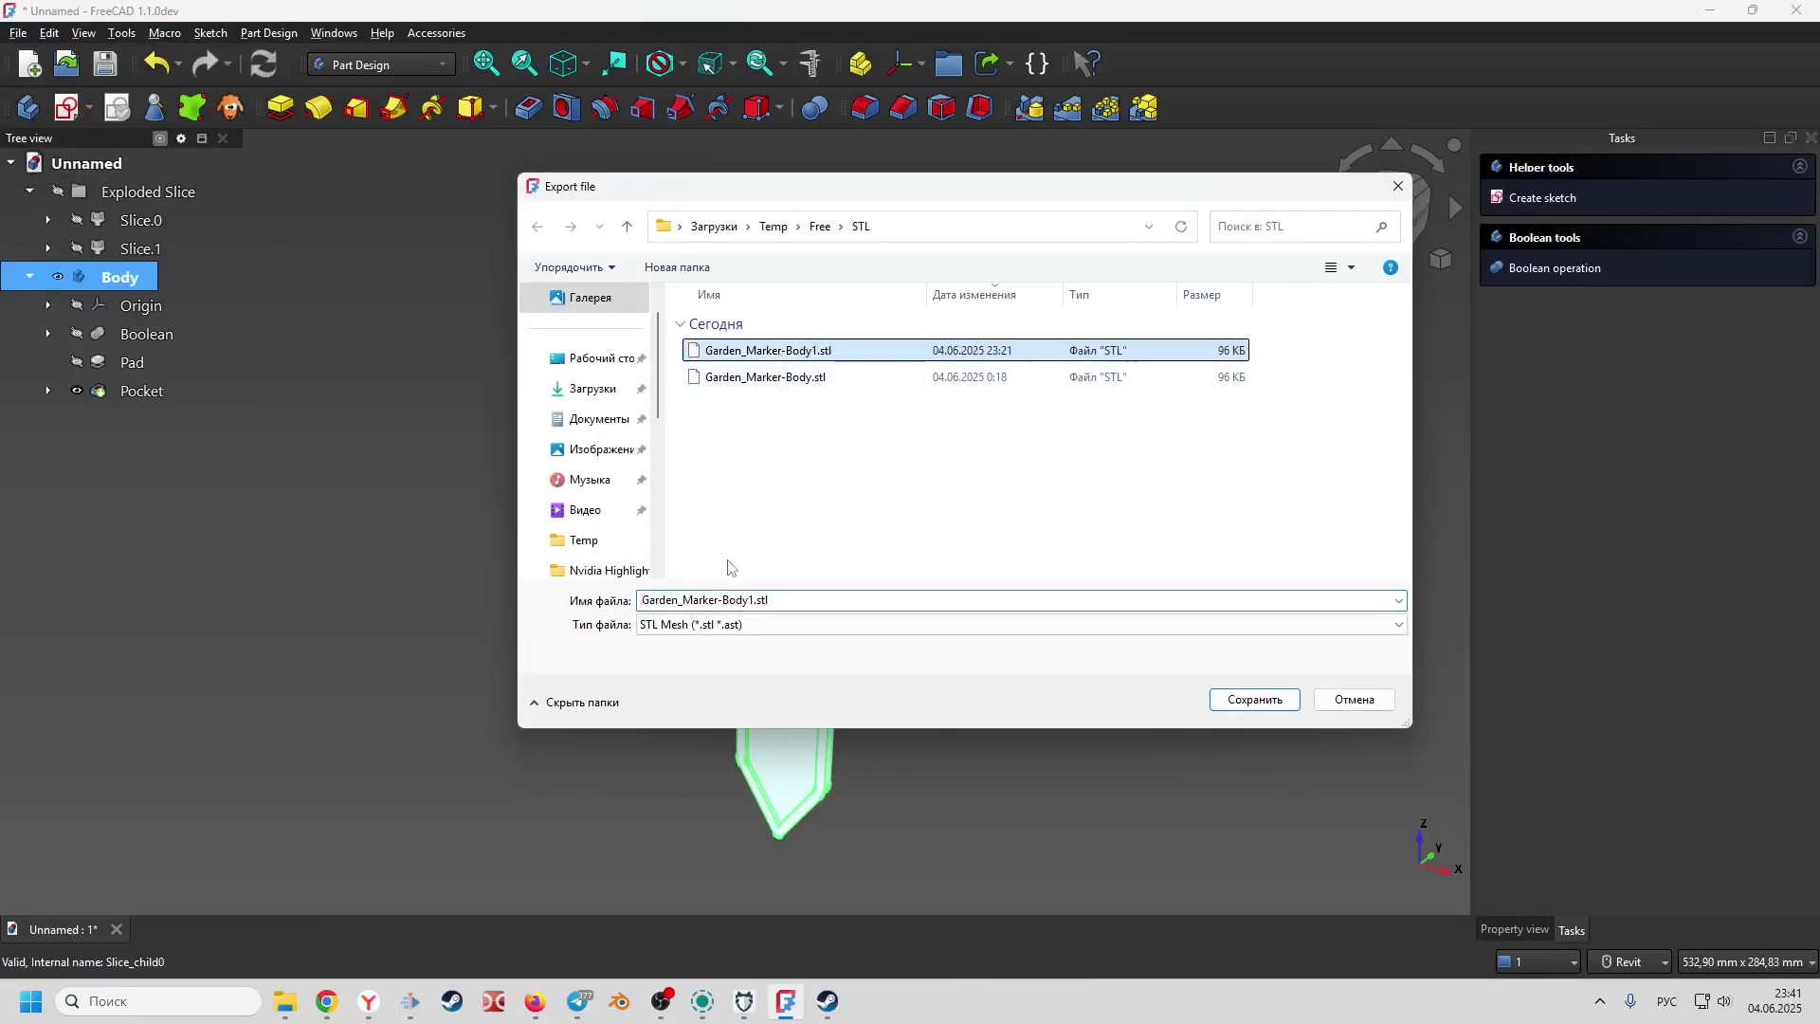
{"action": "left_click", "coordinate": [1254, 699]}
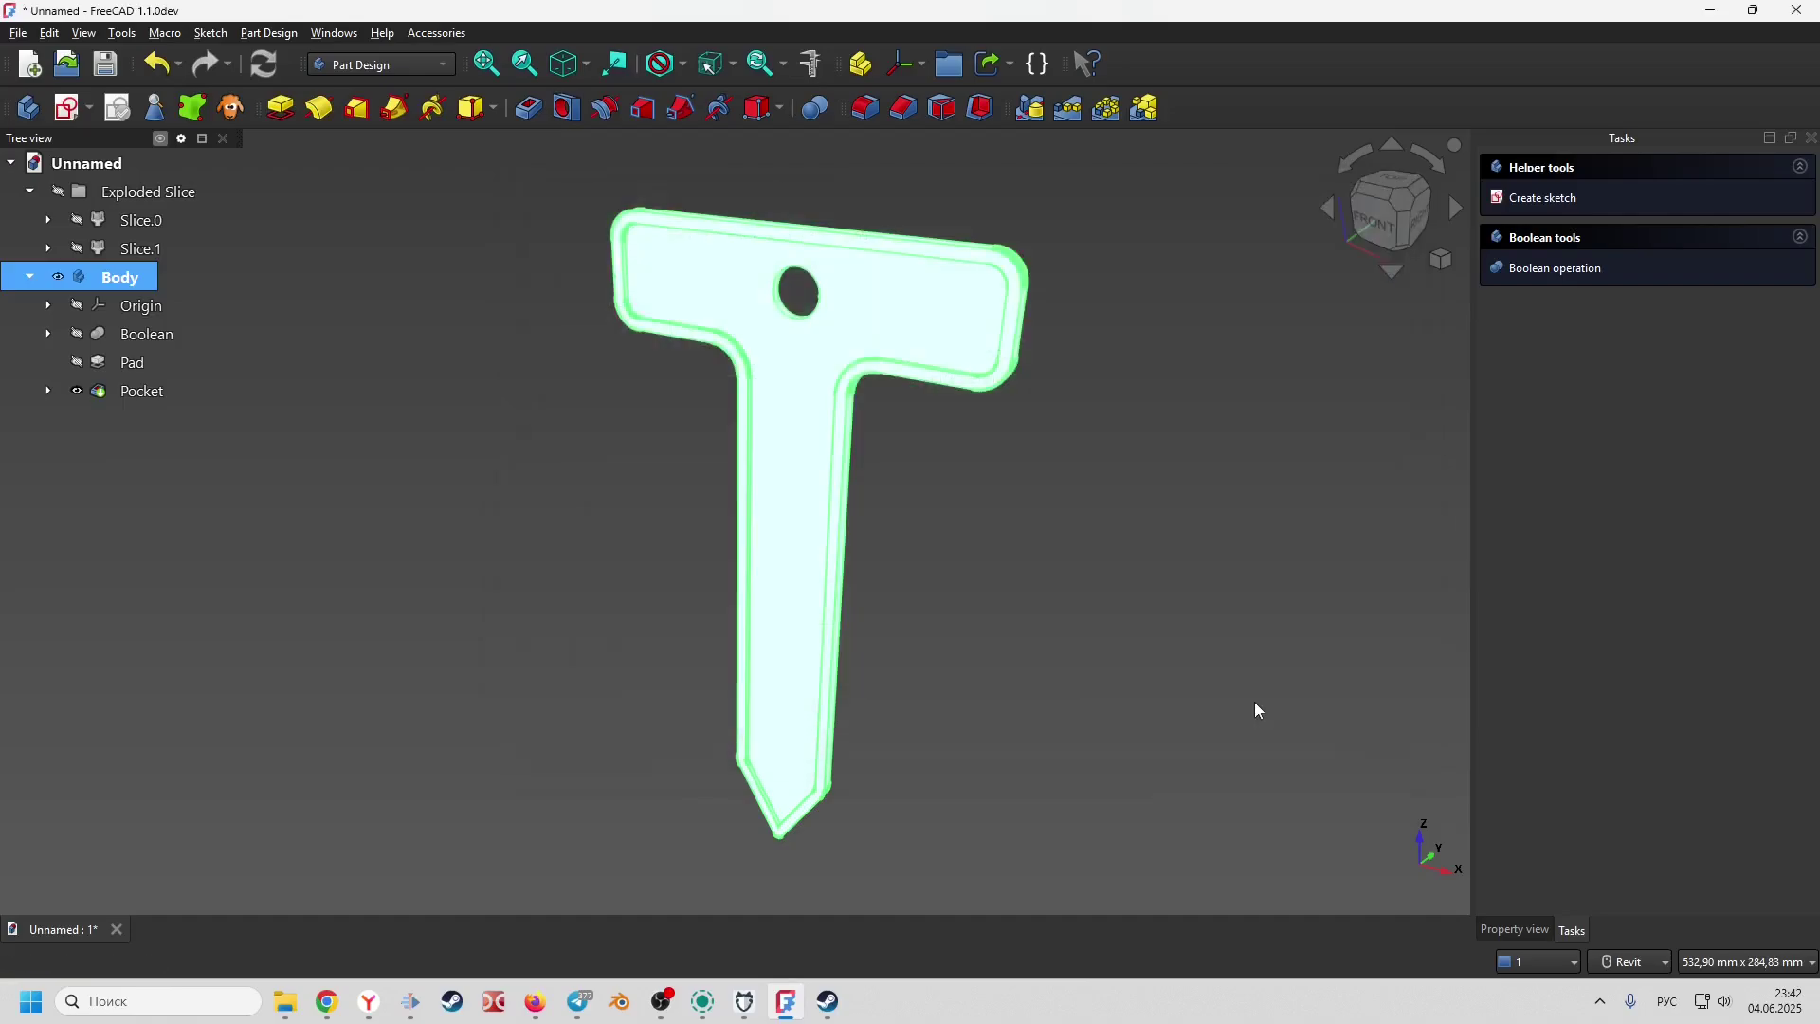